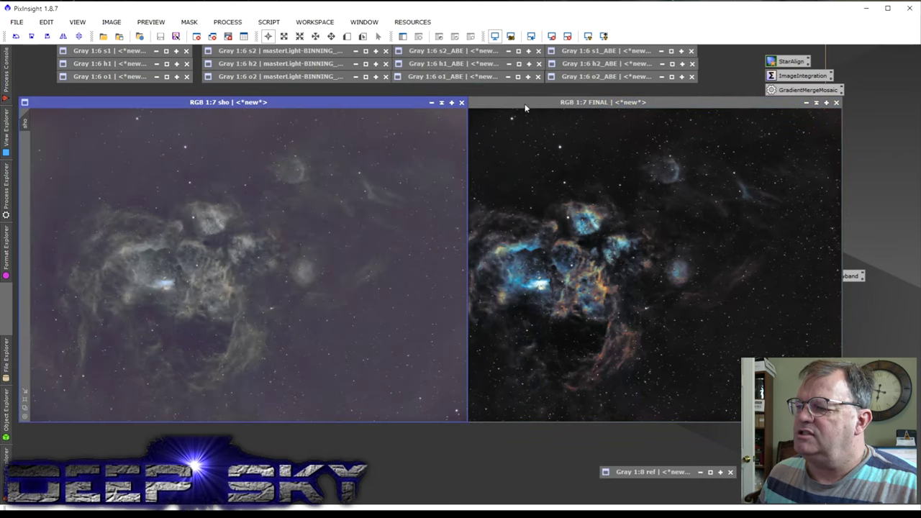
Compare the sho image with the FINAL image, and collapse the FINAL image window.
left_click(525, 107)
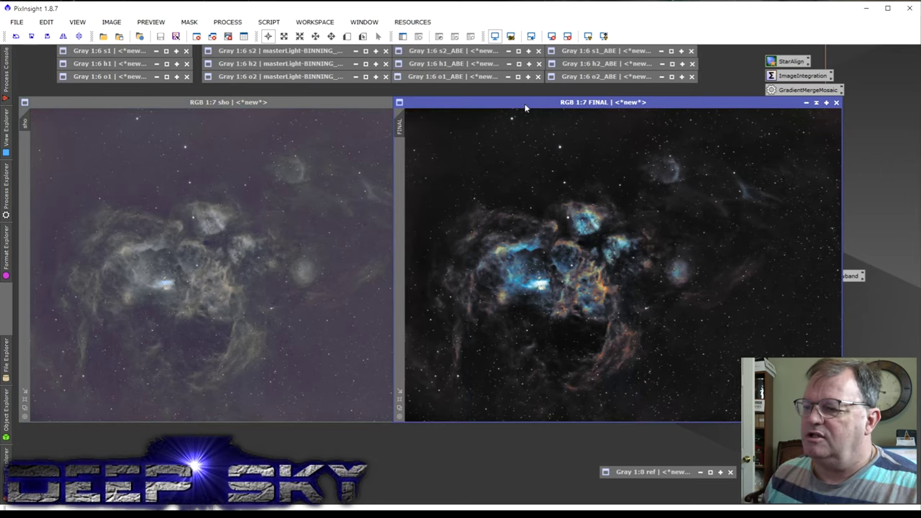
left_click(264, 106)
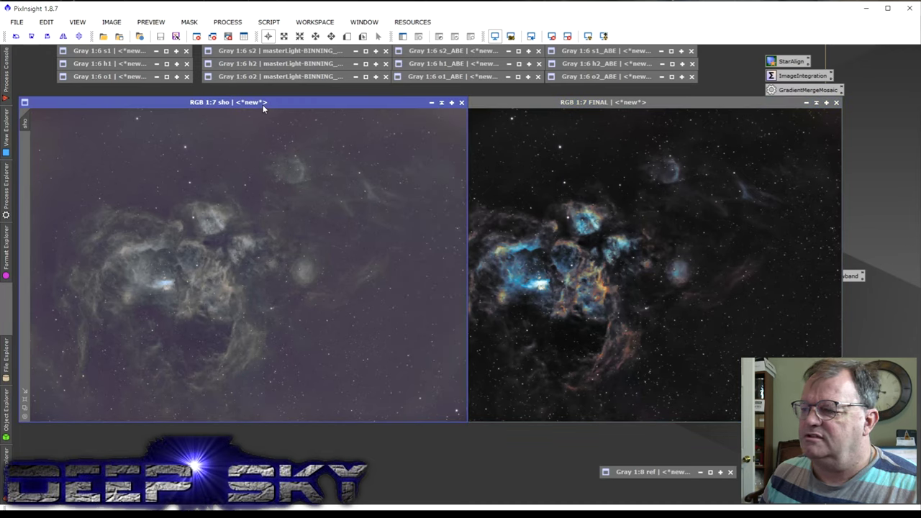
left_click(652, 105)
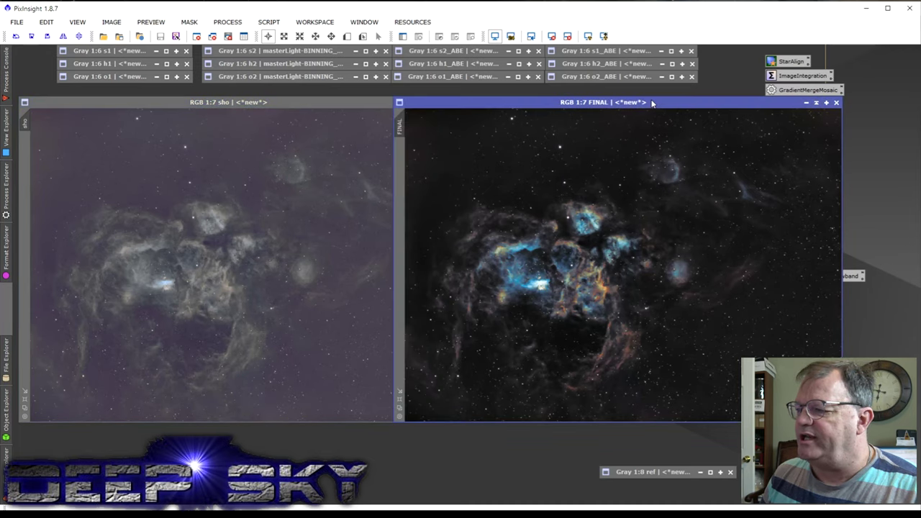
left_click(285, 102)
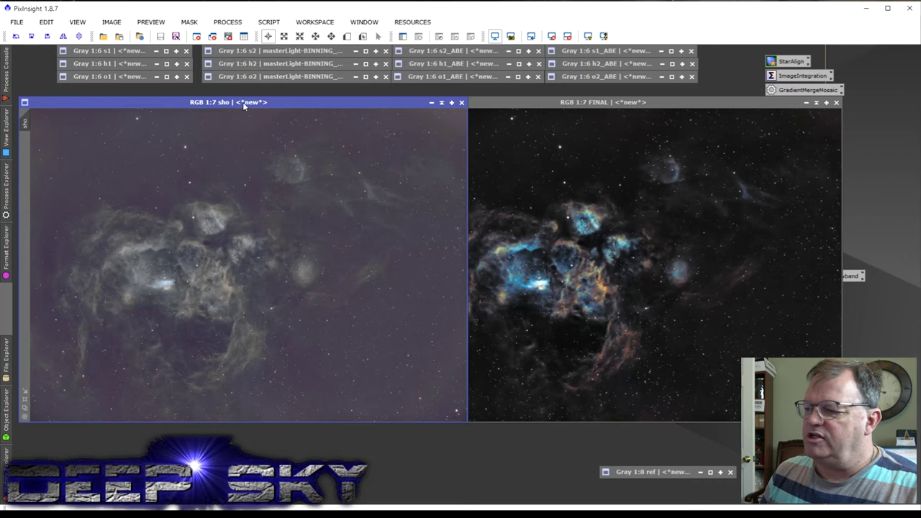
left_click(589, 103)
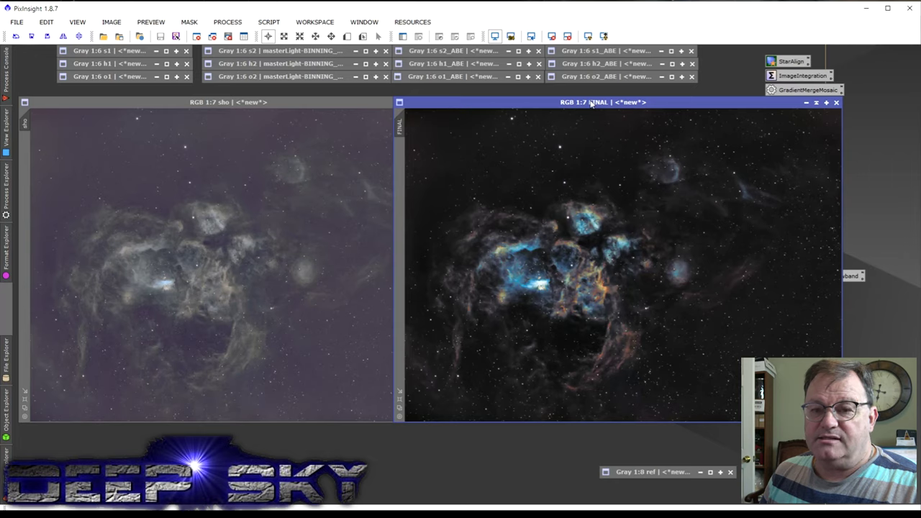
left_click(816, 102)
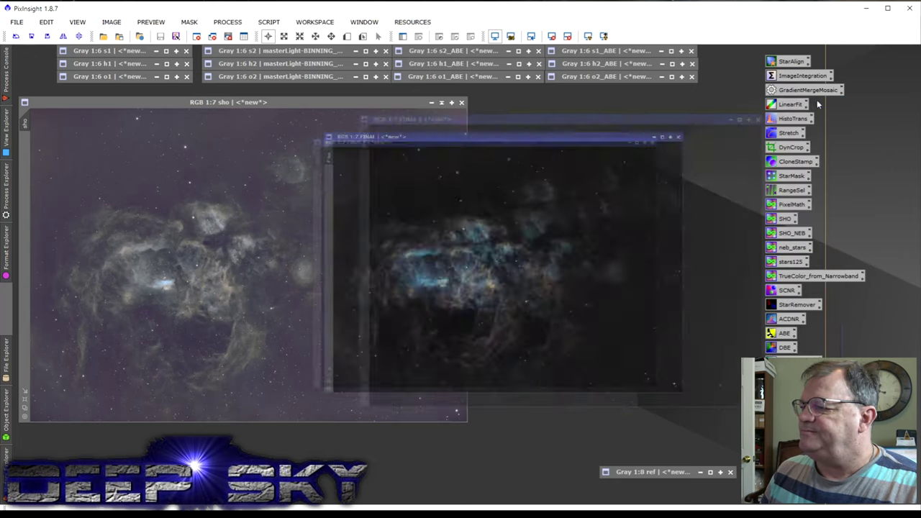
View the Tweaked_L image, collapse it again, and bring the sho image to the middle of the workspace.
left_click_drag(329, 105, 599, 102)
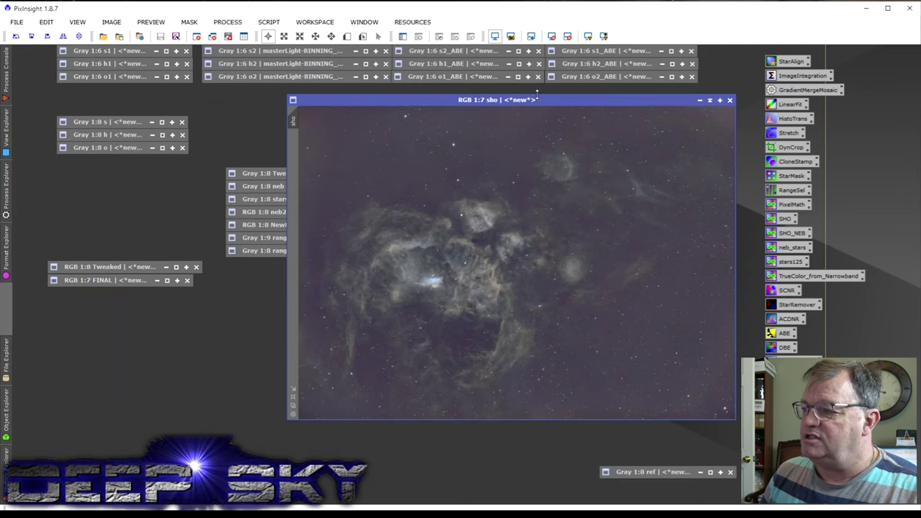
left_click_drag(541, 99, 619, 74)
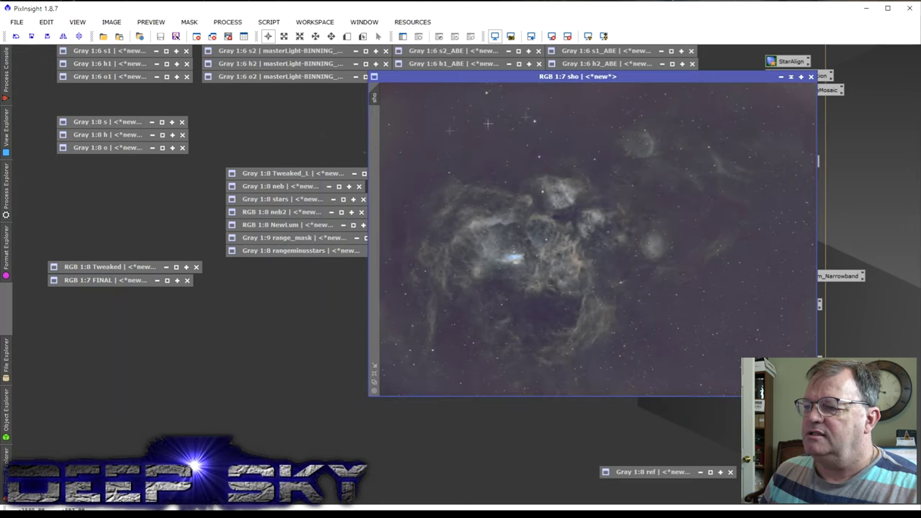
double_click(330, 173)
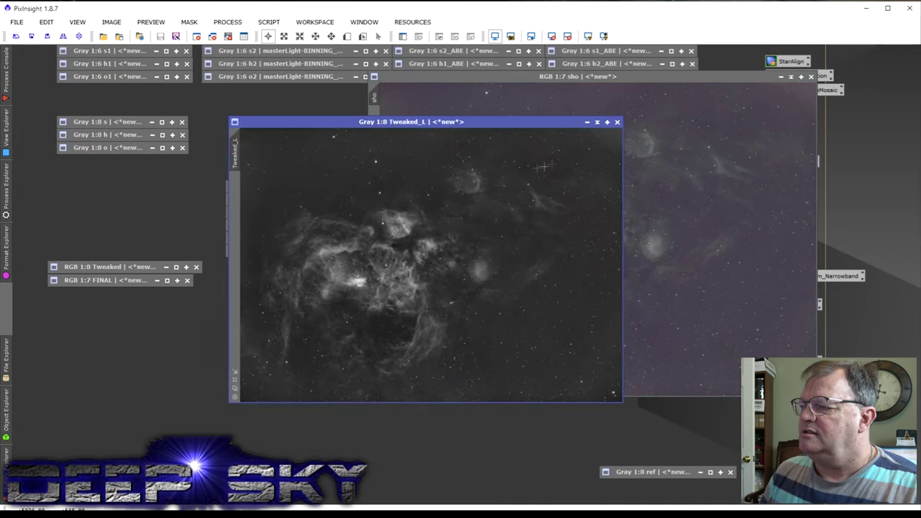
left_click(596, 122)
left_click_drag(617, 79, 463, 113)
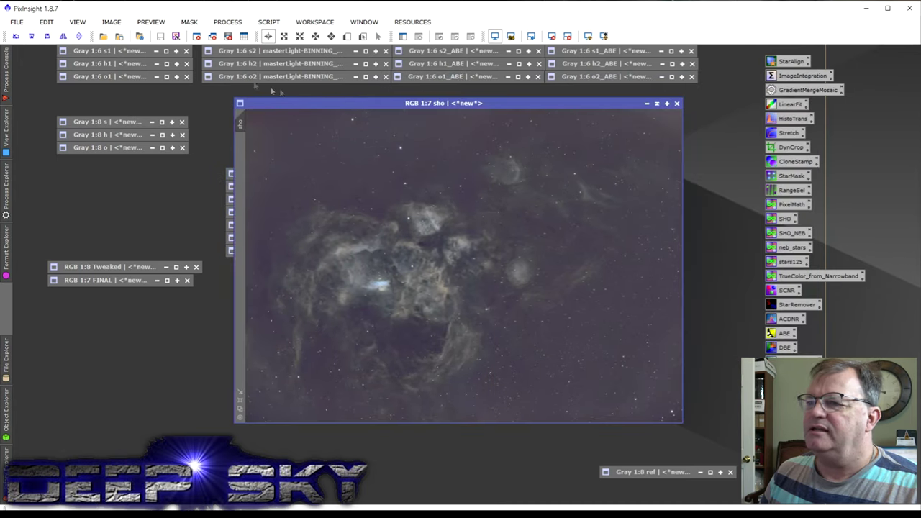
Extract the lightness of the sho image as a grayscale image, and collapse the sho window.
left_click(111, 21)
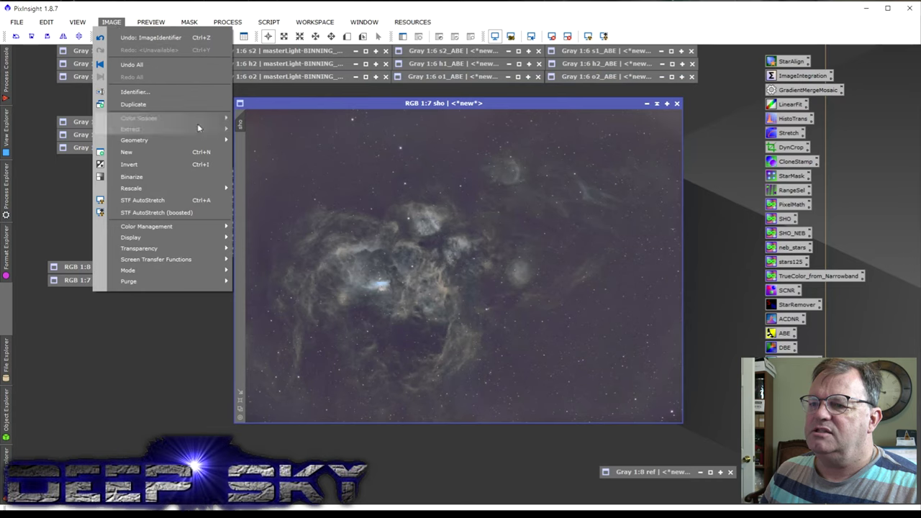
mouse_move(199, 127)
left_click(297, 126)
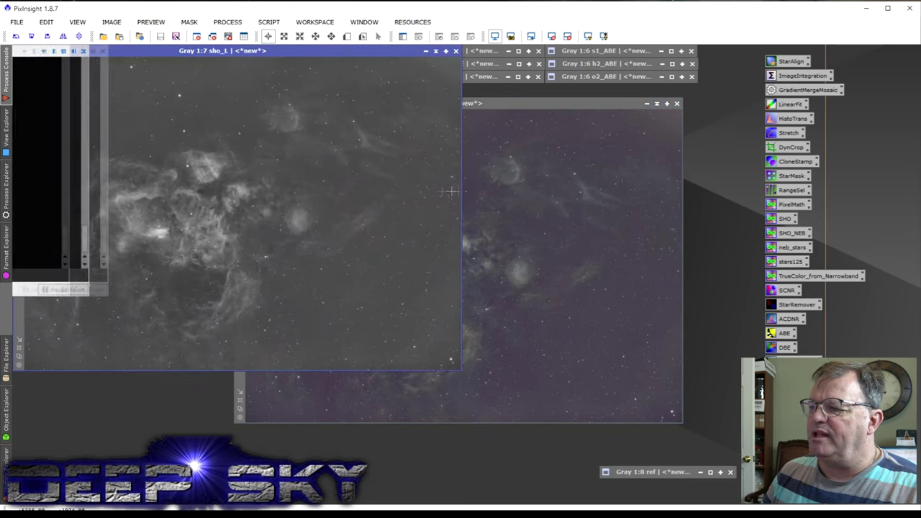
left_click_drag(358, 52, 701, 173)
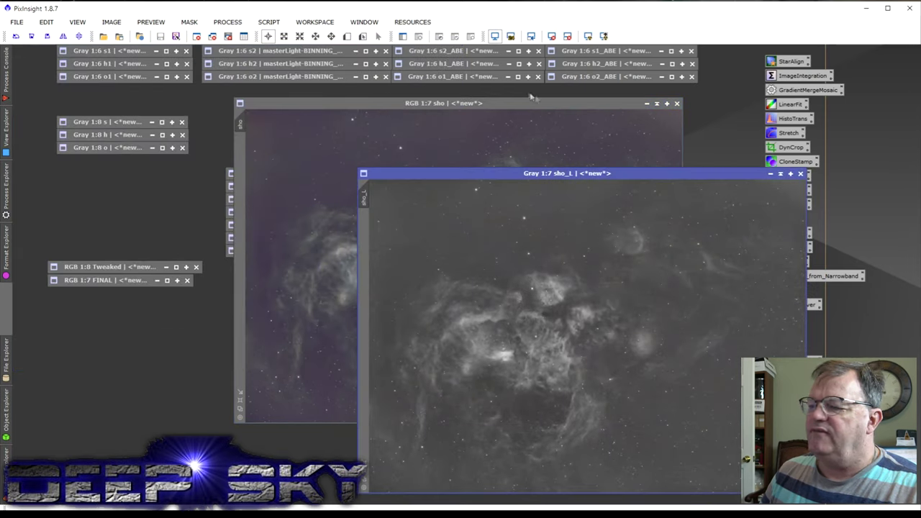
left_click(656, 104)
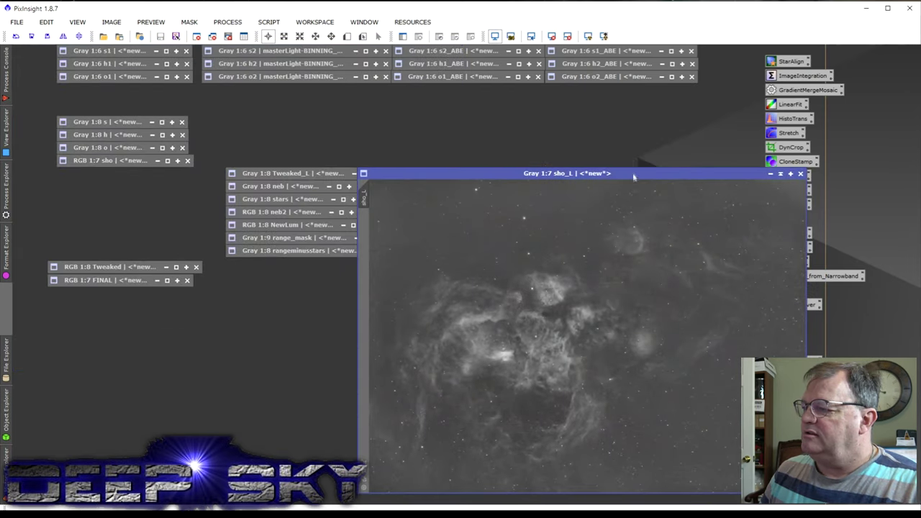
left_click_drag(640, 180, 649, 113)
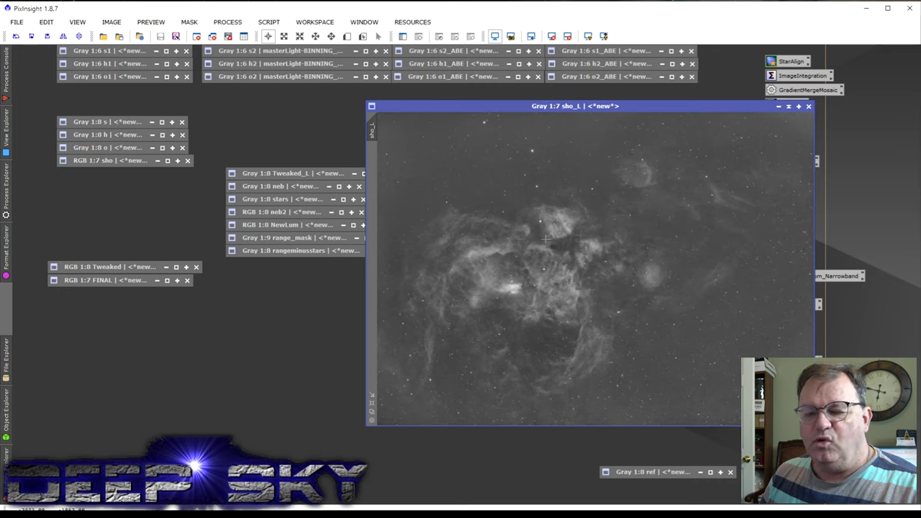
Duplicate sho_L, apply the duplicate to sho_L as a mask, and invert the mask.
mouse_move(374, 130)
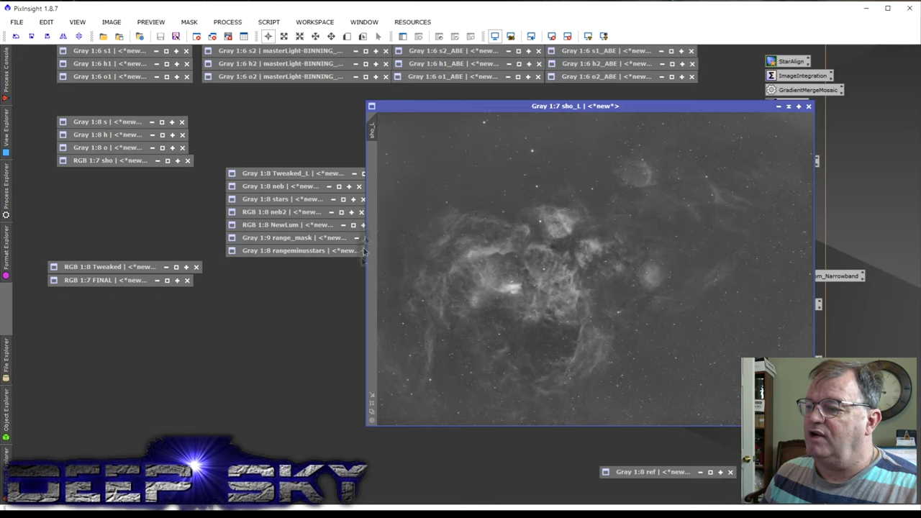
left_click_drag(325, 346, 325, 345)
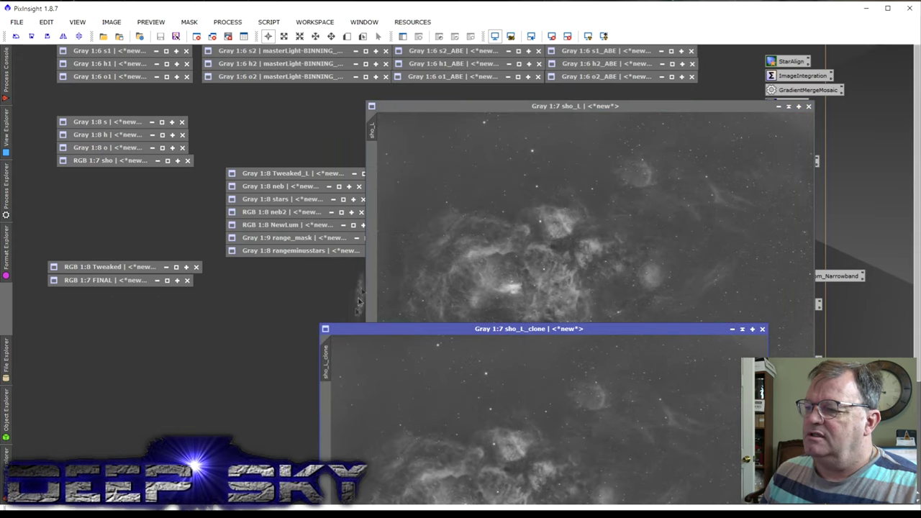
left_click_drag(371, 194, 371, 189)
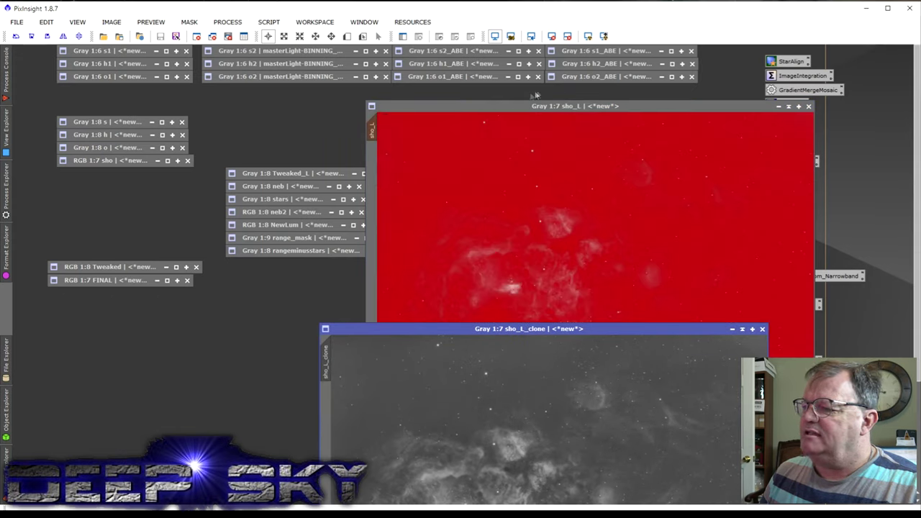
left_click_drag(548, 107, 550, 107)
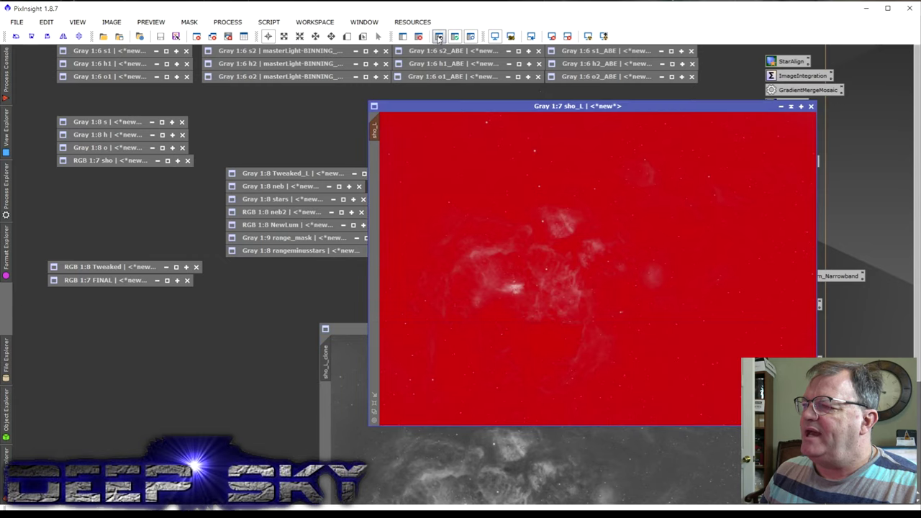
left_click(438, 37)
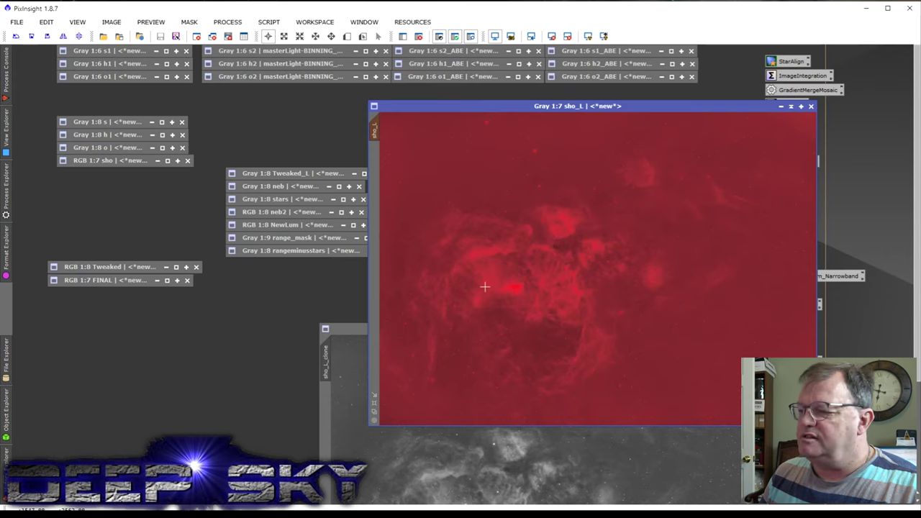
Darken the background of sho_L with HistogramTransformation under a real-time preview, raising the midtones to about three quarters of the range.
left_click_drag(698, 110, 625, 93)
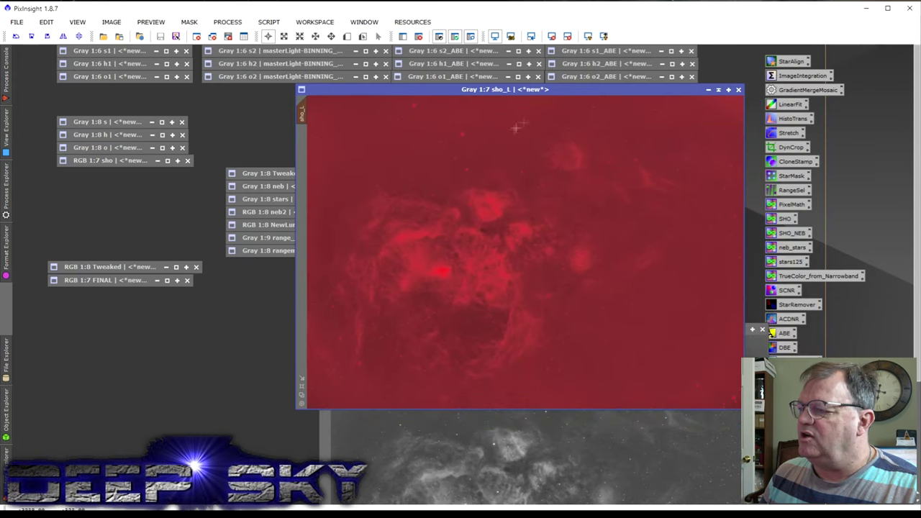
right_click(794, 119)
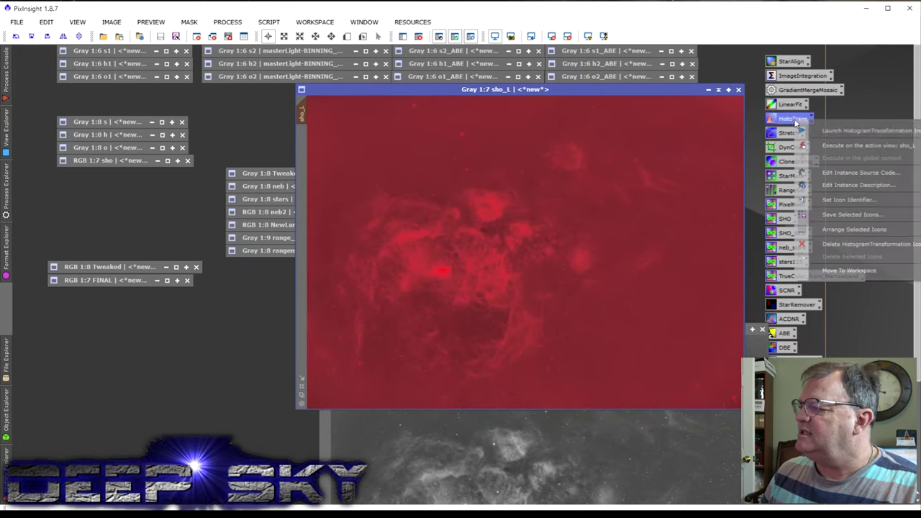
left_click(823, 132)
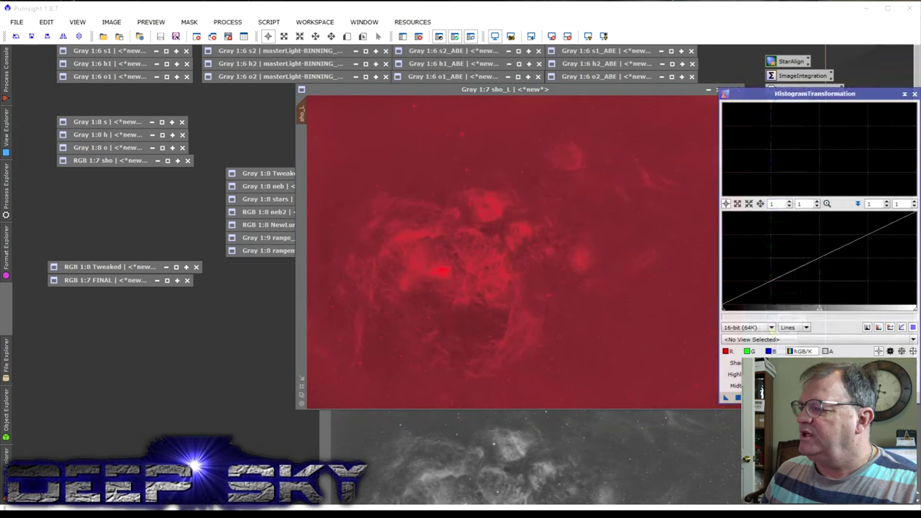
left_click(734, 396)
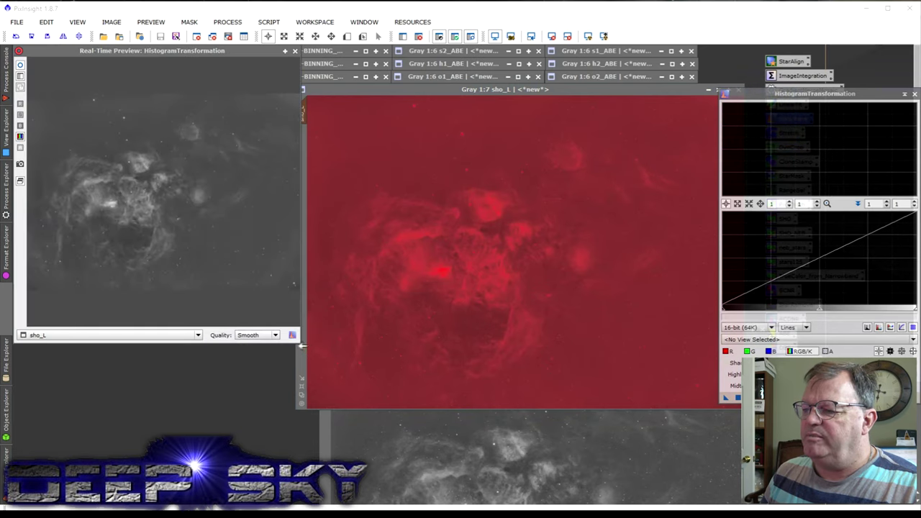
left_click_drag(300, 343, 481, 437)
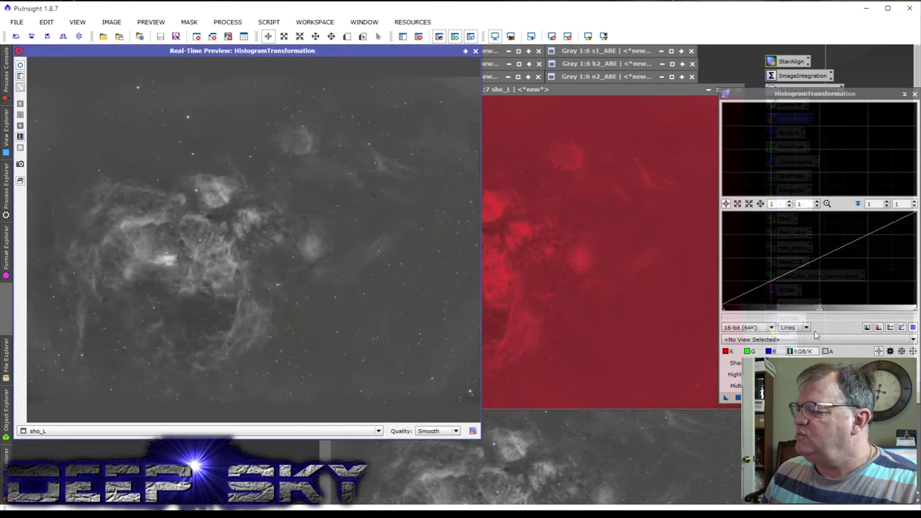
left_click_drag(824, 314, 872, 310)
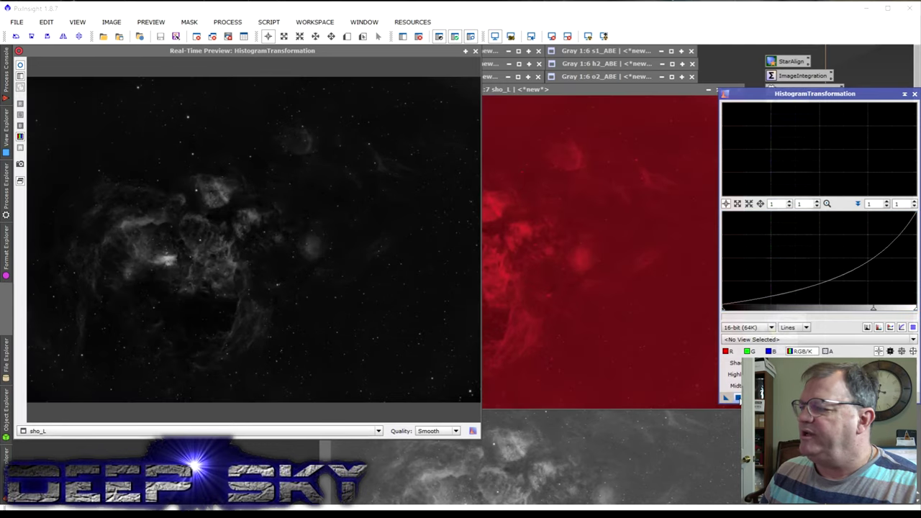
left_click(914, 95)
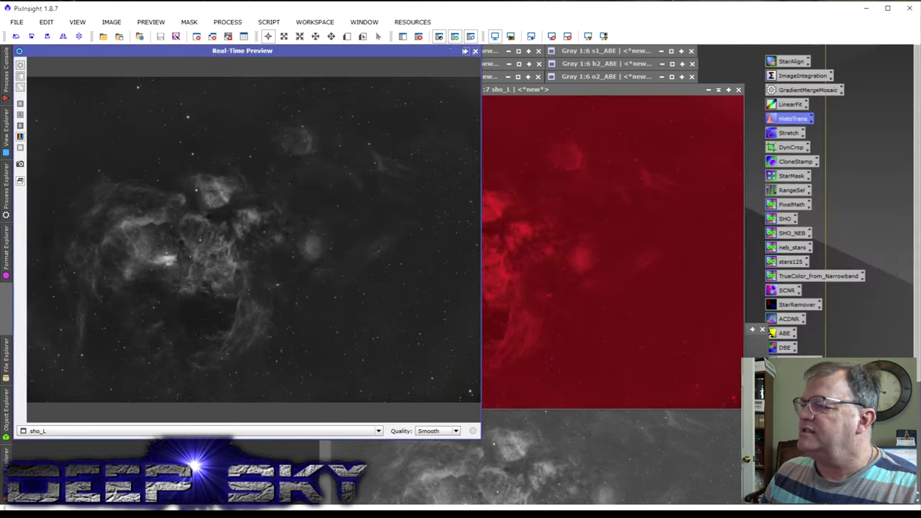
left_click(475, 51)
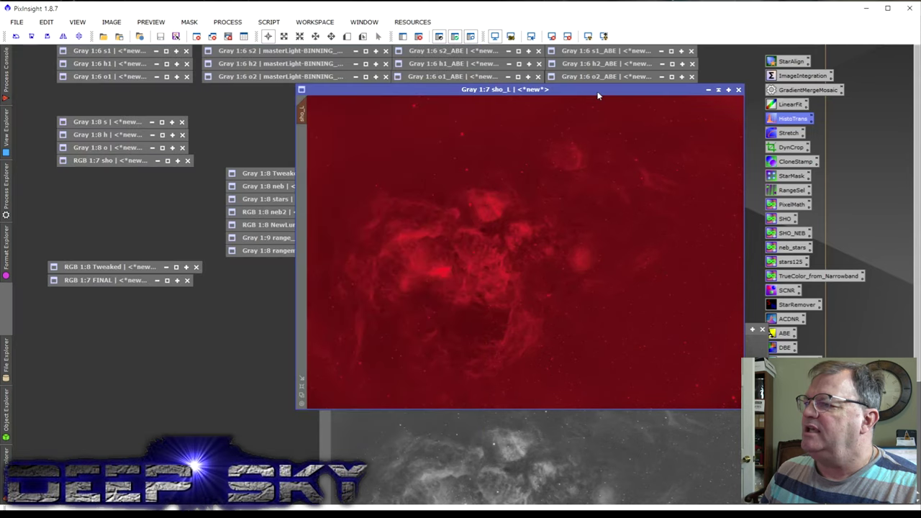
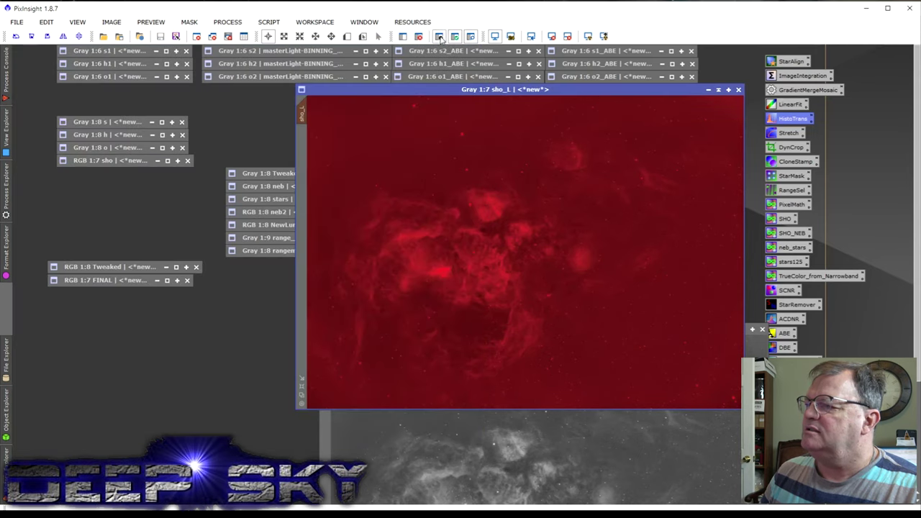
Invert the mask again and brighten the nebula in sho_L with HistogramTransformation, lowering the midtones to about 30% of the range.
right_click(792, 120)
left_click(824, 128)
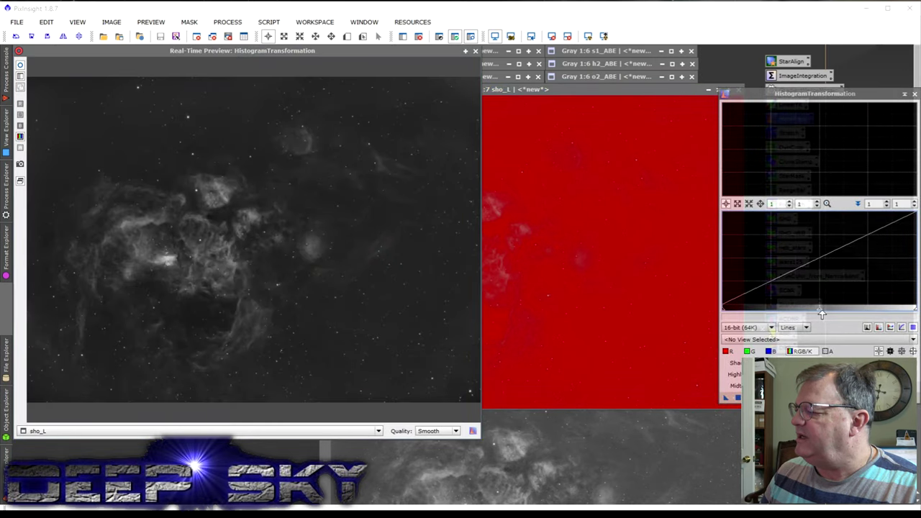
left_click_drag(821, 313, 781, 314)
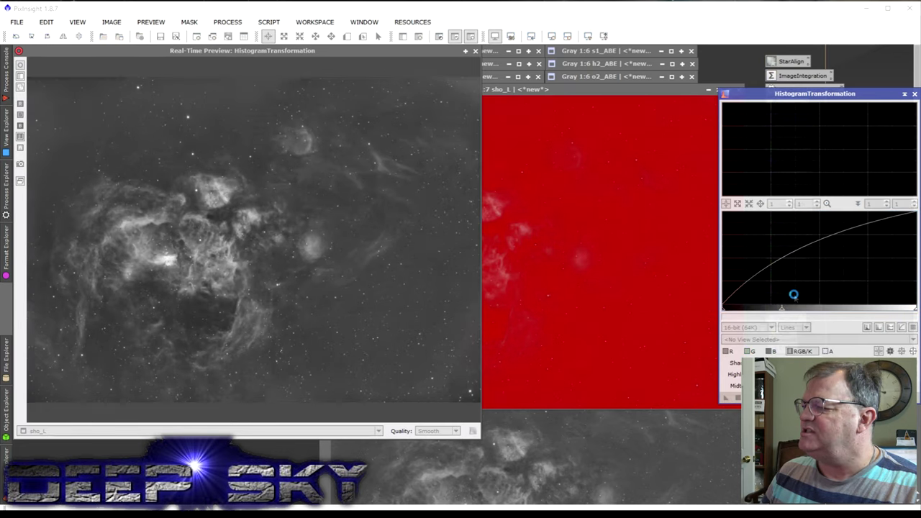
left_click(914, 94)
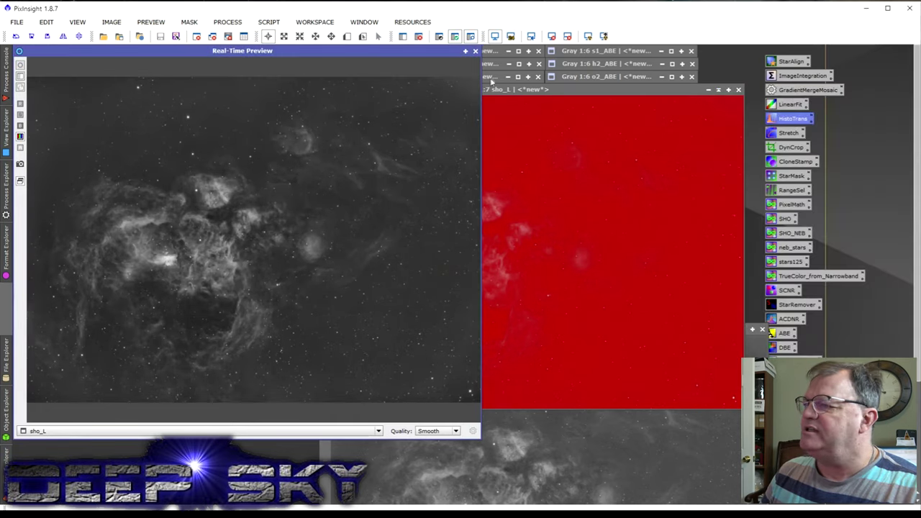
Close the sho_L_clone mask image and accept breaking its mask reference to sho_L.
left_click(631, 446)
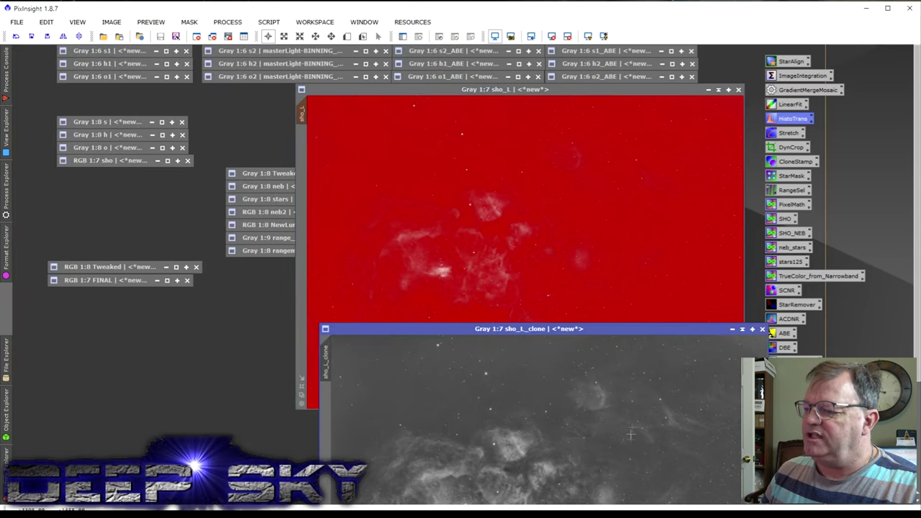
left_click(762, 329)
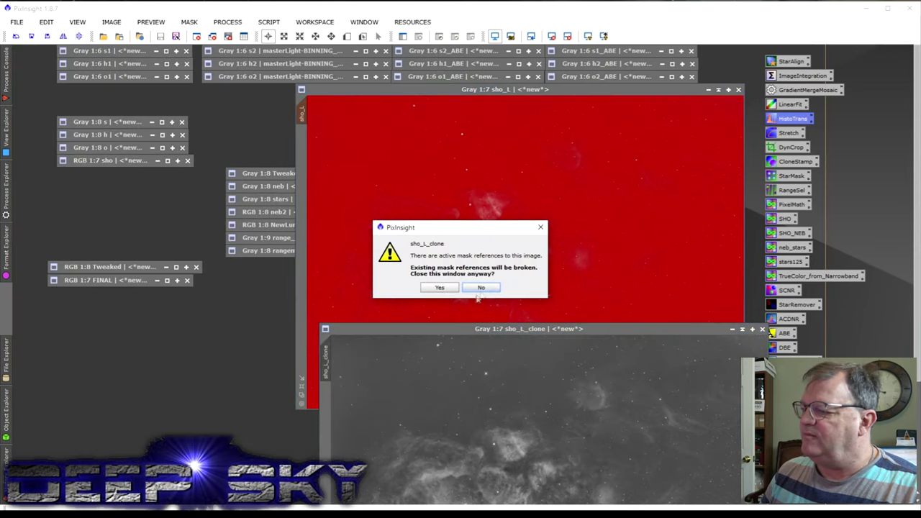
left_click(441, 286)
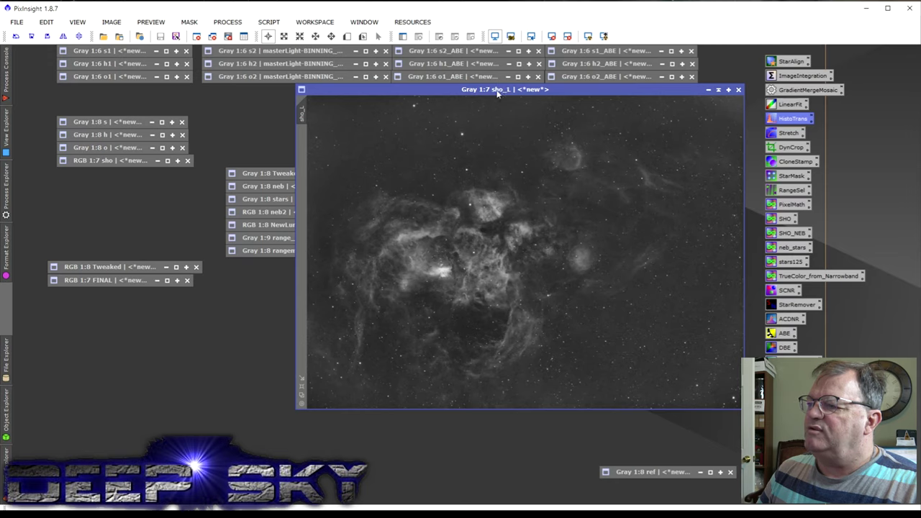
Compare the stretched sho_L side by side with the sho colour image, and collapse sho again.
left_click_drag(495, 90, 554, 90)
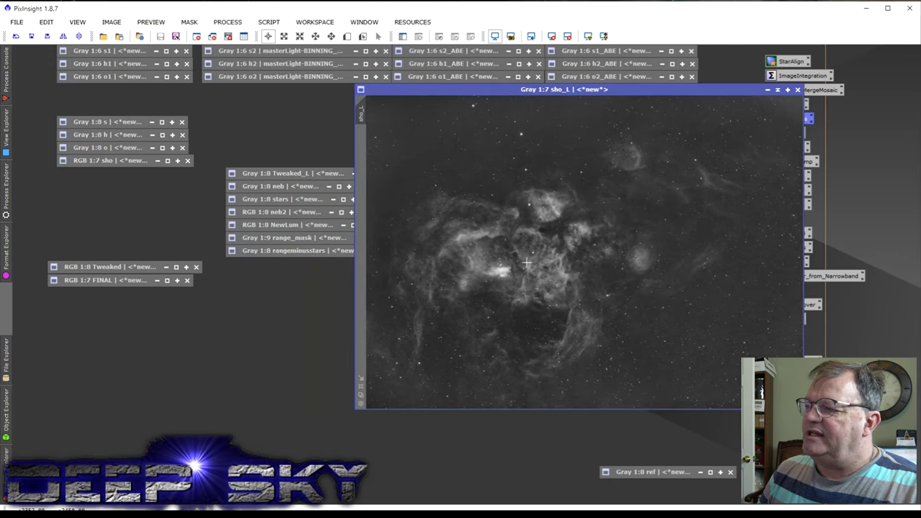
left_click_drag(545, 89, 597, 90)
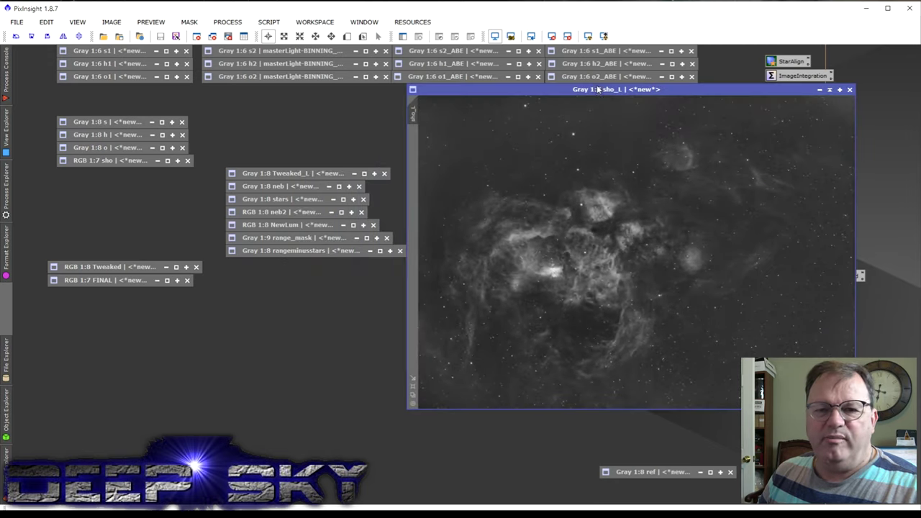
left_click(167, 160)
left_click_drag(363, 108, 163, 88)
left_click(635, 221)
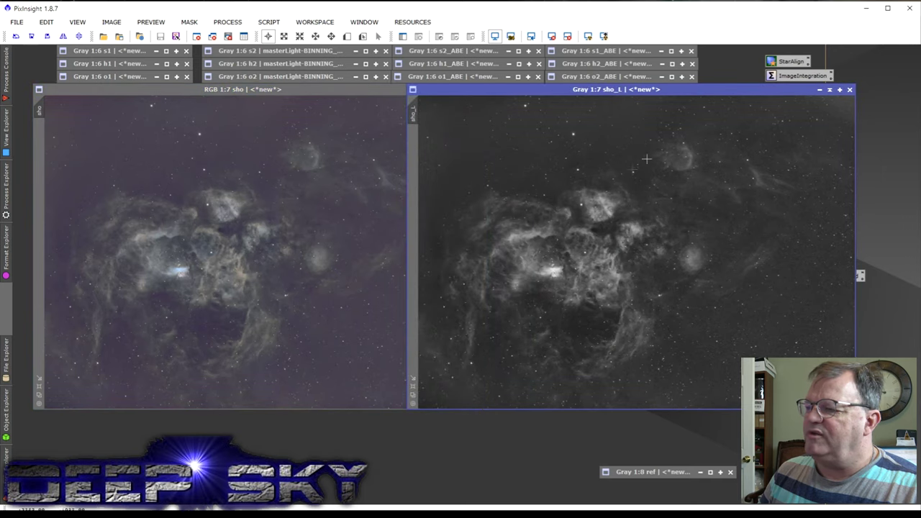
left_click(332, 90)
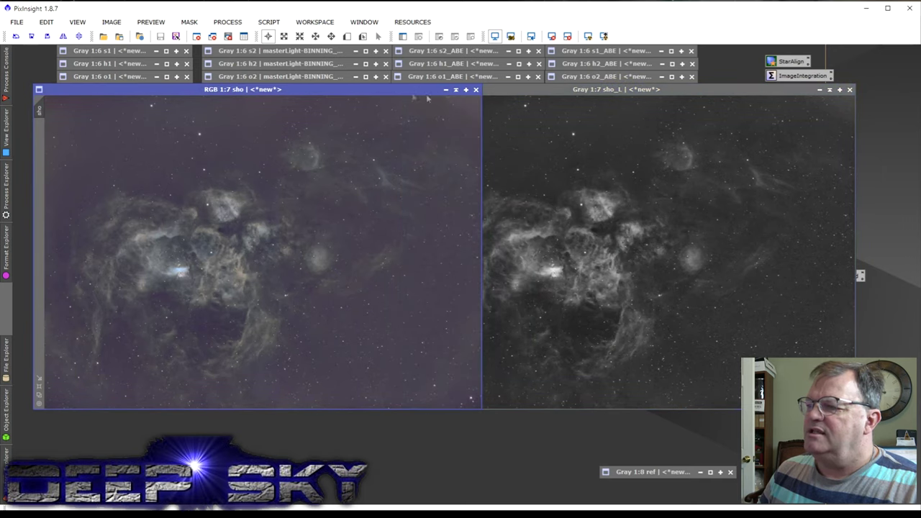
left_click(456, 91)
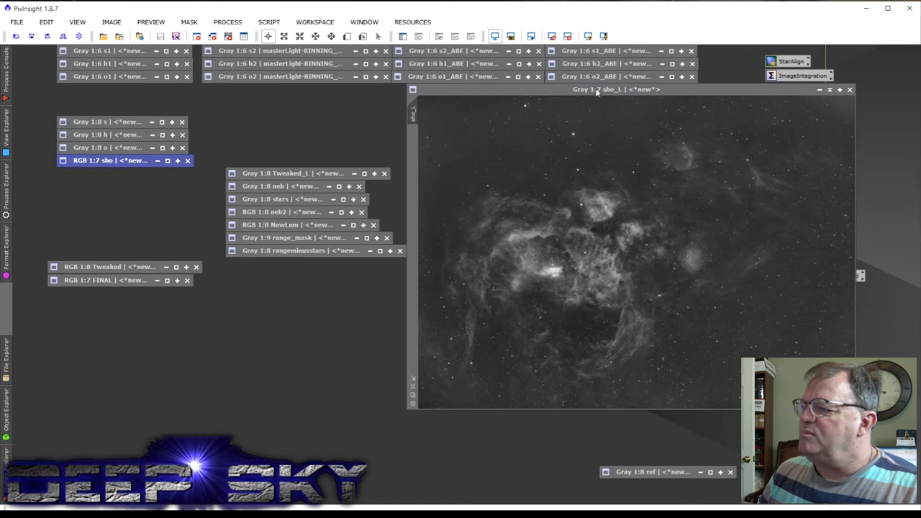
Collapse sho_L and park it beside the collapsed Tweaked_L image.
left_click_drag(599, 89, 546, 95)
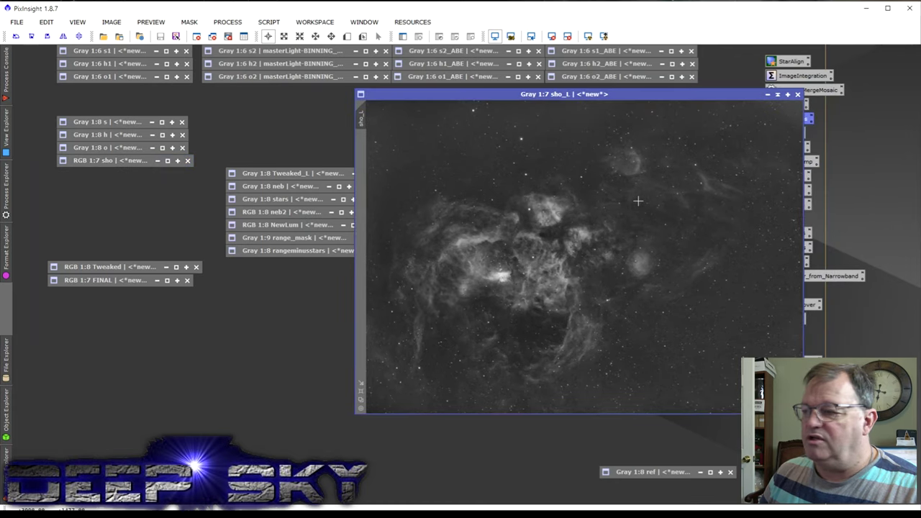
left_click_drag(632, 100, 619, 89)
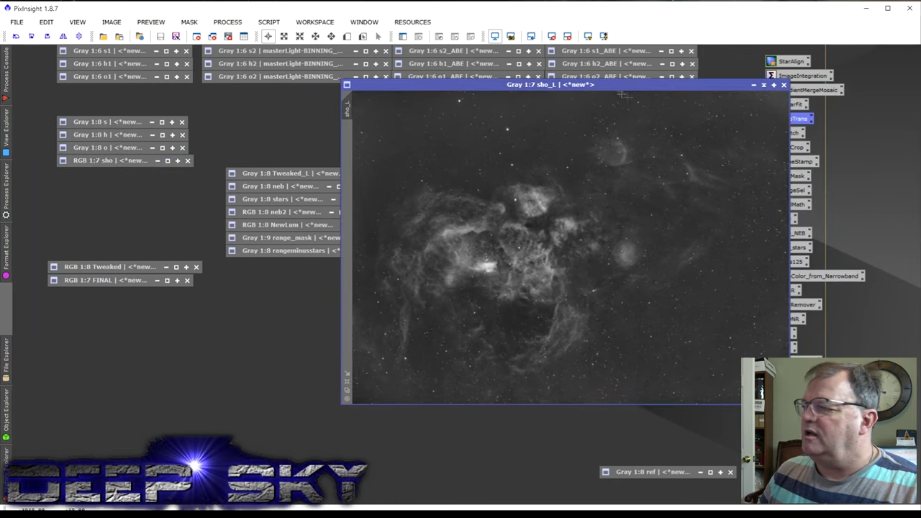
left_click(753, 85)
left_click_drag(571, 247, 524, 175)
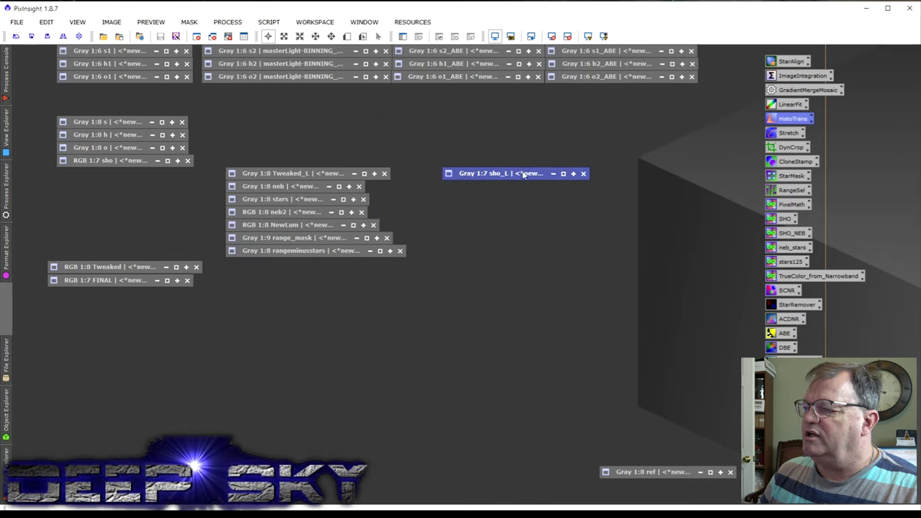
Reopen sho_L, duplicate it, and collapse the original.
left_click(564, 173)
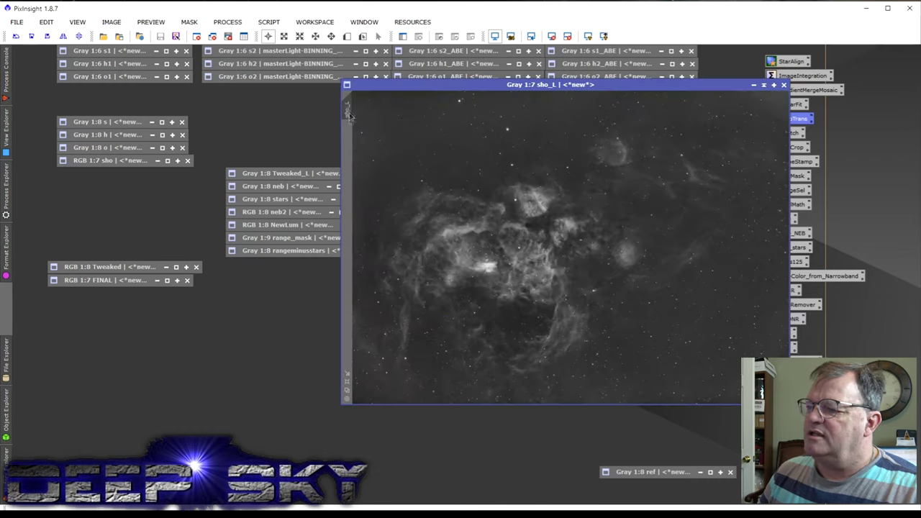
left_click_drag(293, 387, 291, 385)
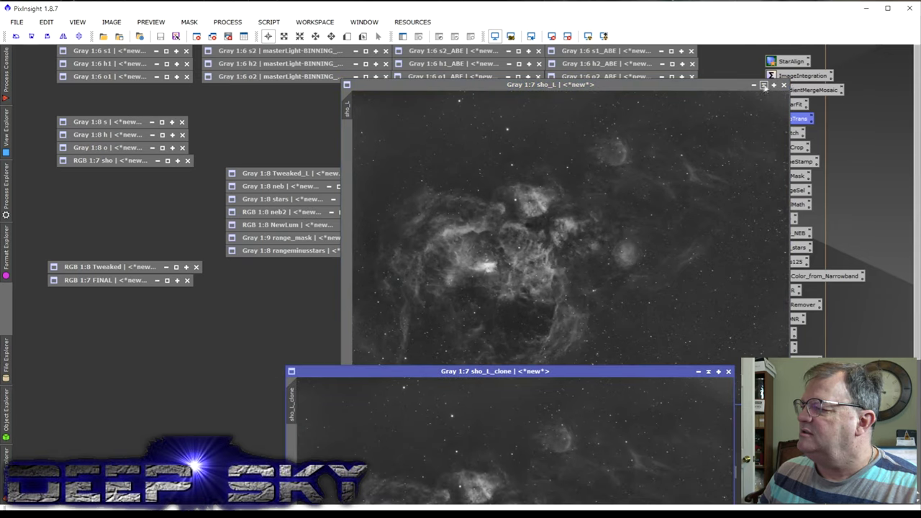
left_click(764, 85)
left_click_drag(604, 372, 635, 175)
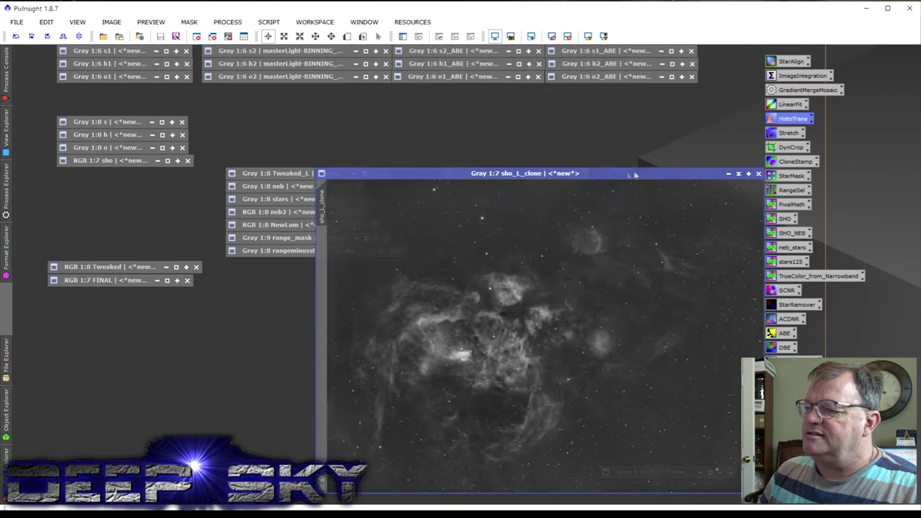
Rename the sho_L duplicate to NEB and reposition its window in the middle of the workspace.
double_click(324, 214)
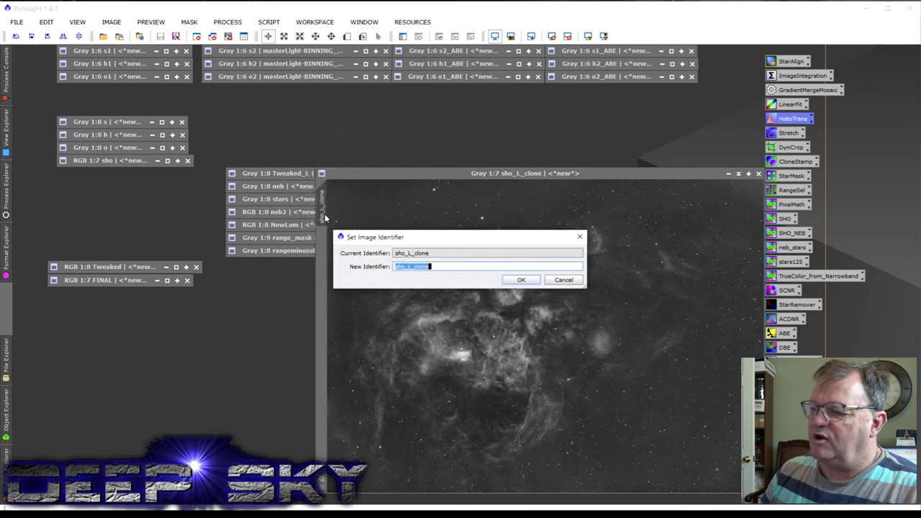
type("NEB")
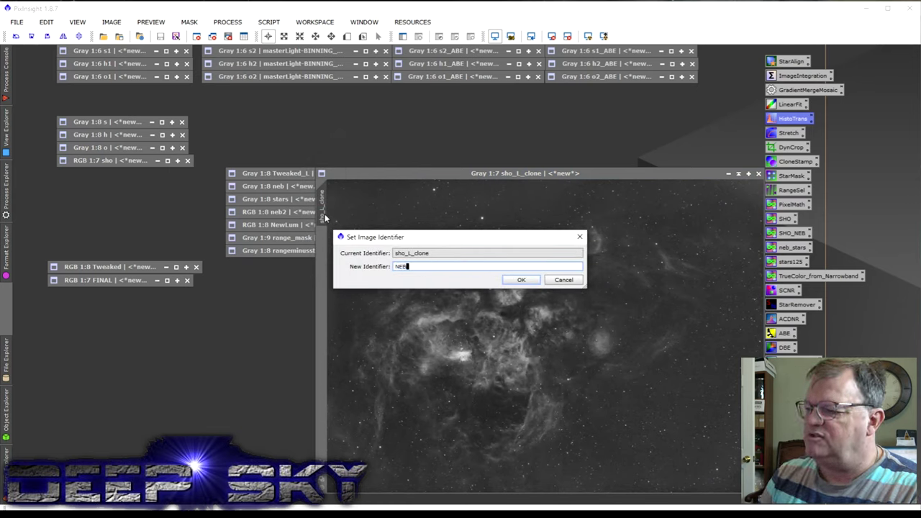
left_click(520, 280)
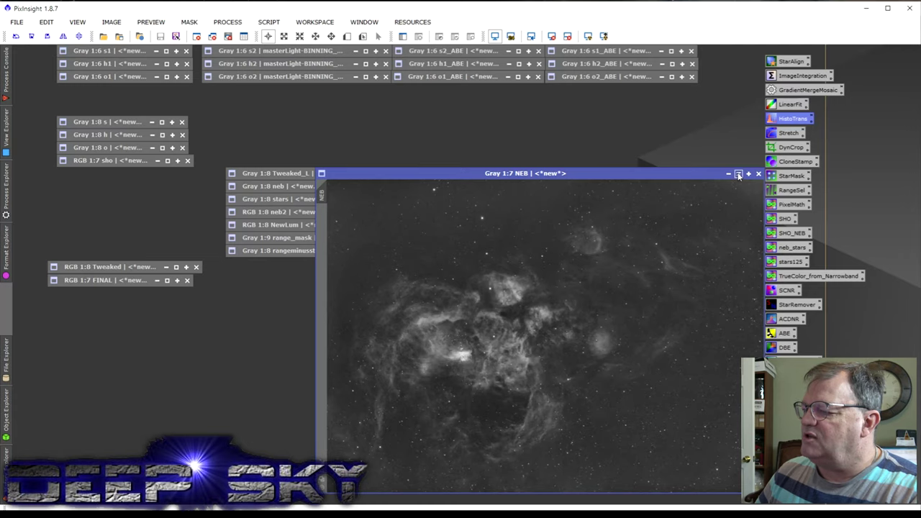
left_click(737, 174)
left_click_drag(560, 330, 555, 134)
left_click(557, 186)
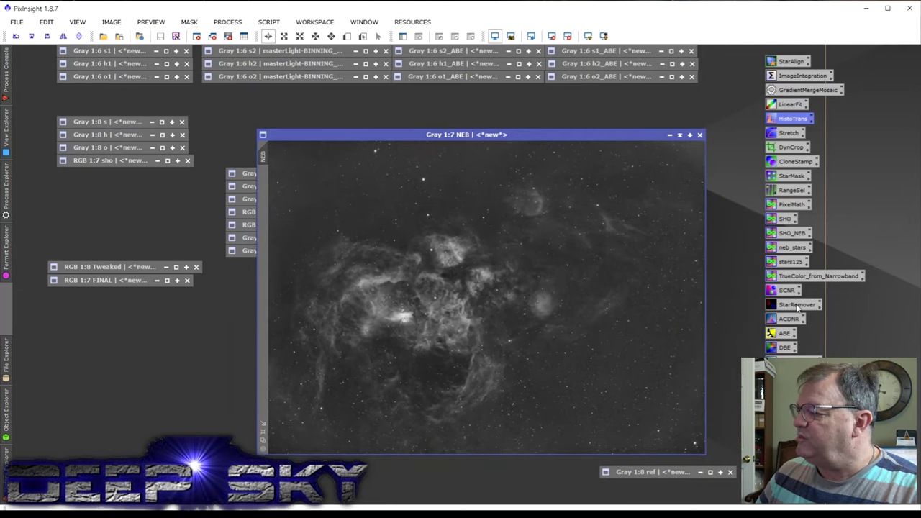
Remove the stars from NEB with StarNet at stride 128 without creating a star mask, and close the process.
left_click(227, 22)
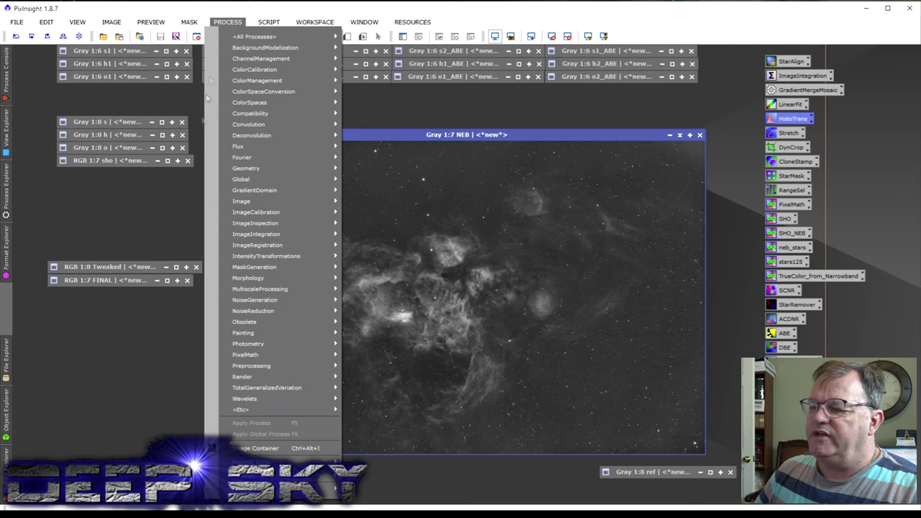
mouse_move(325, 409)
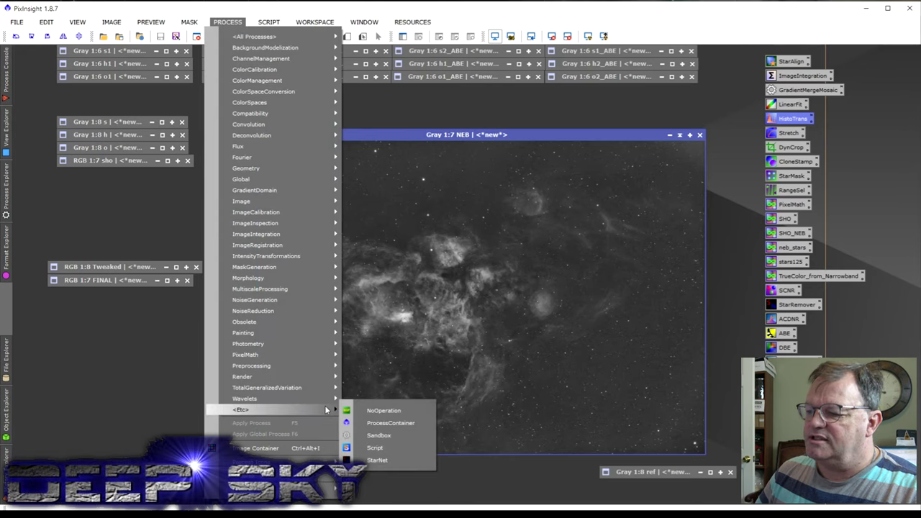
left_click(377, 460)
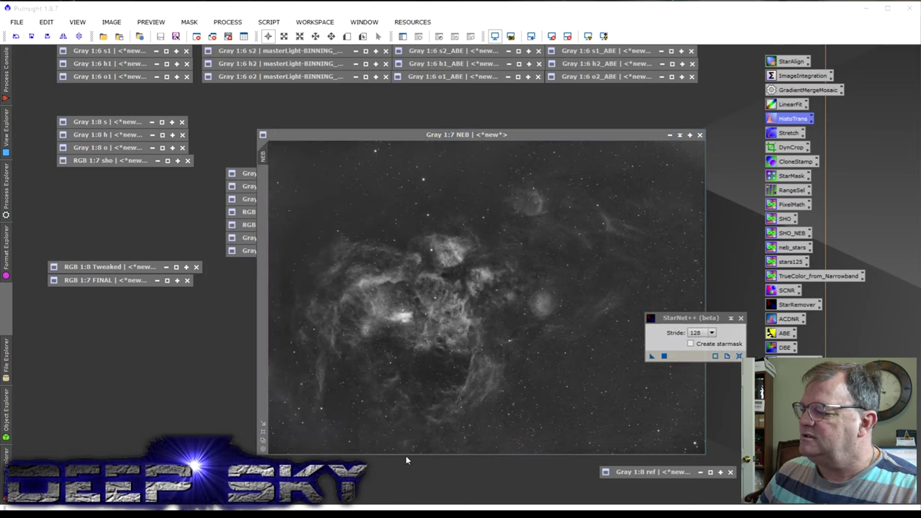
left_click(650, 358)
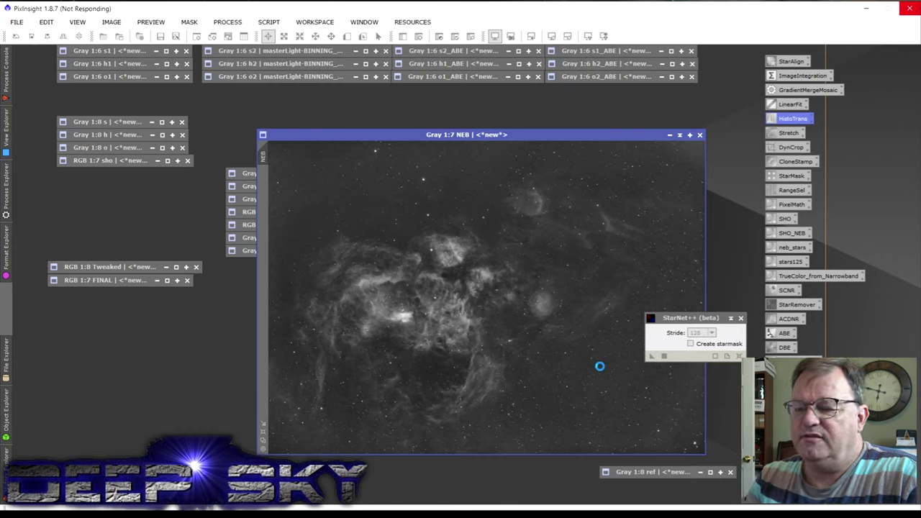
key("ctrl+shift+Escape")
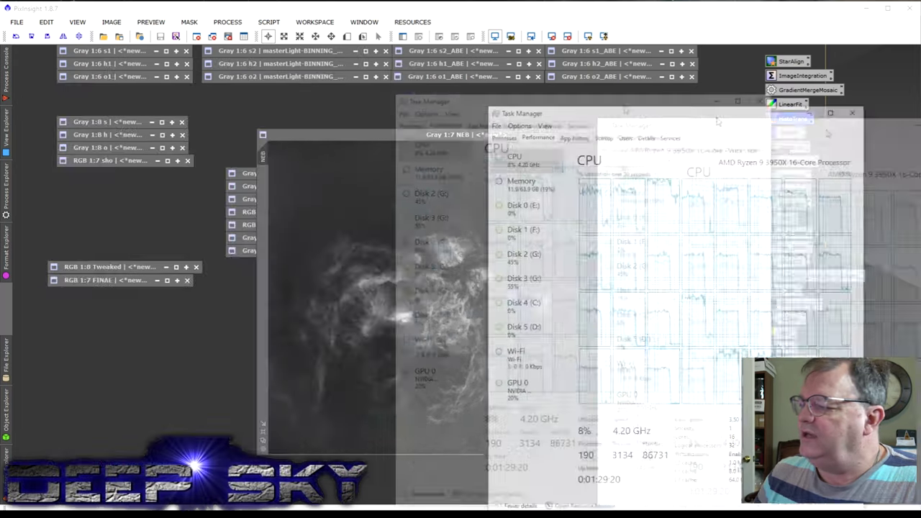
left_click(362, 71)
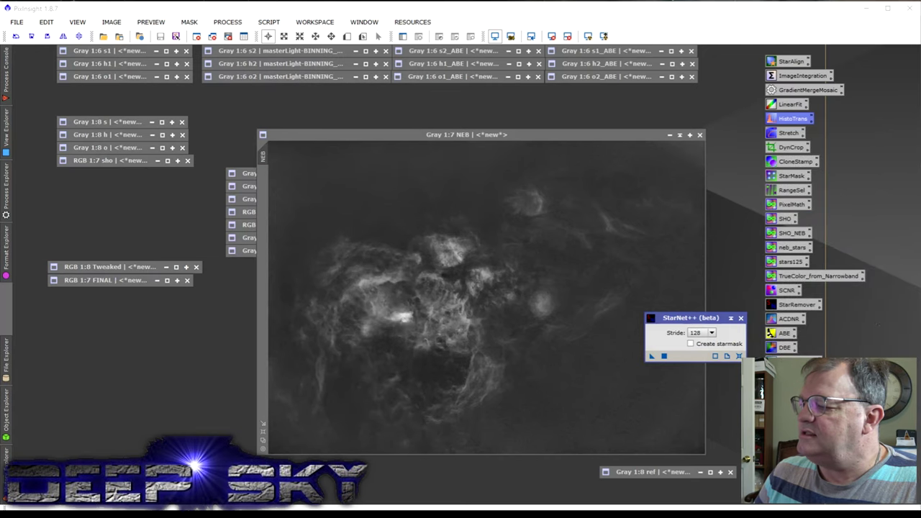
left_click(741, 318)
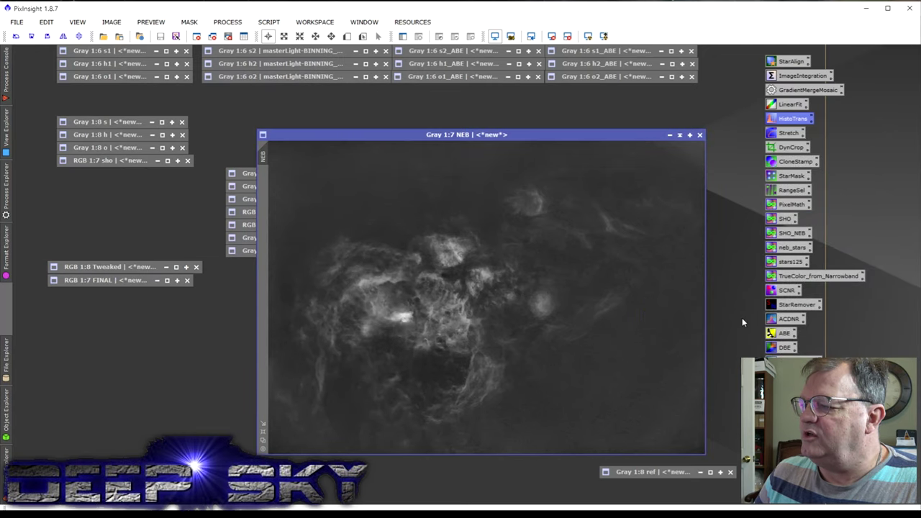
Reopen sho_L next to the starless NEB image and invert sho_L.
left_click_drag(540, 134, 567, 186)
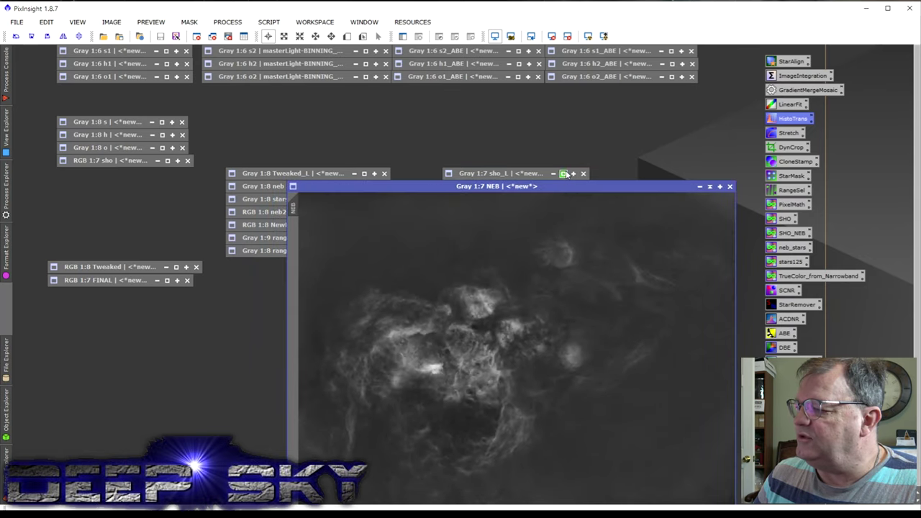
left_click(566, 173)
left_click_drag(615, 87, 546, 104)
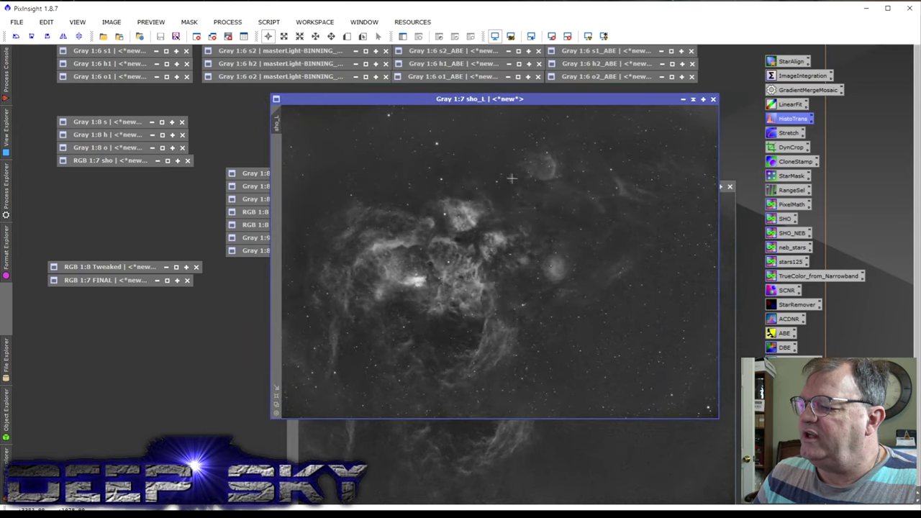
left_click(111, 22)
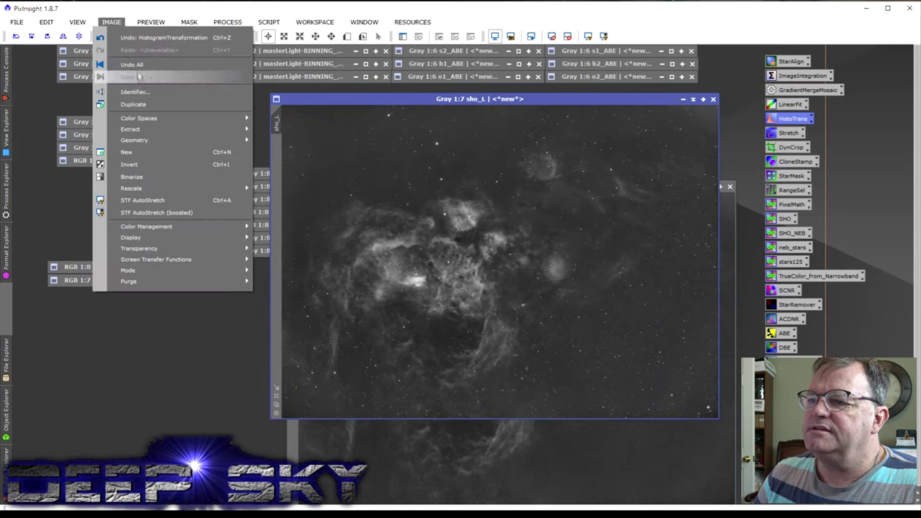
left_click(184, 164)
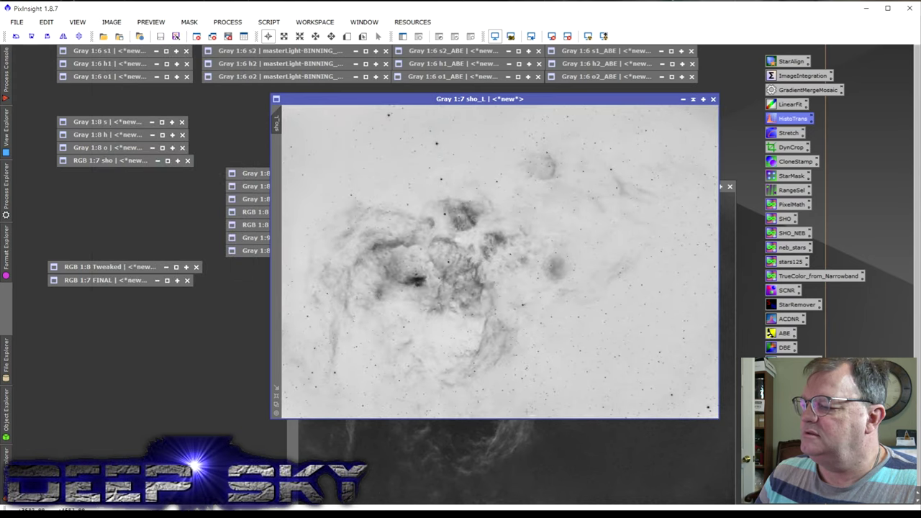
Create a new image with PixelMath using the single RGB/K expression NEB+sho_L.
left_click(545, 439)
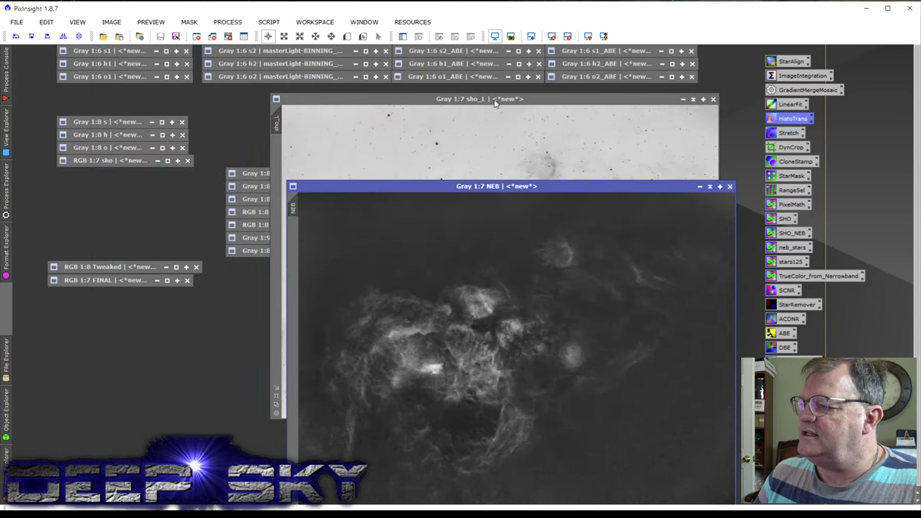
right_click(792, 205)
left_click(802, 212)
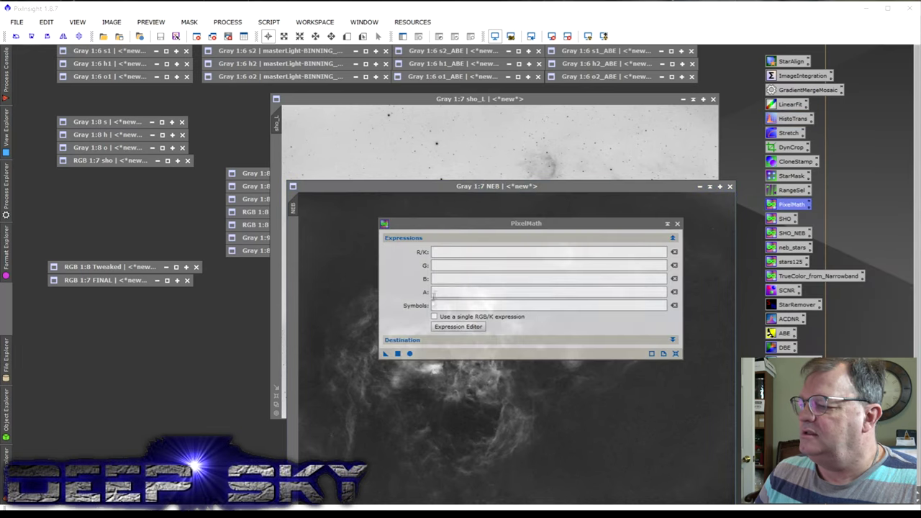
left_click(441, 319)
left_click(478, 251)
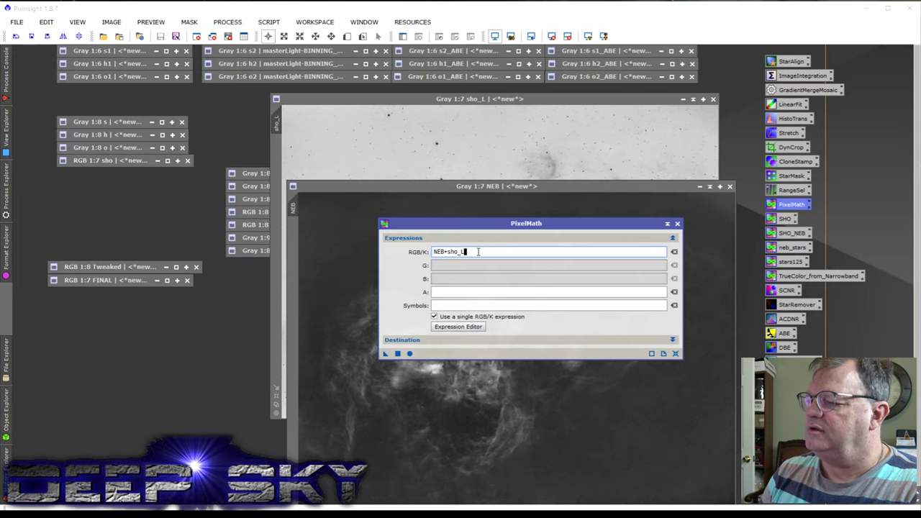
left_click(397, 353)
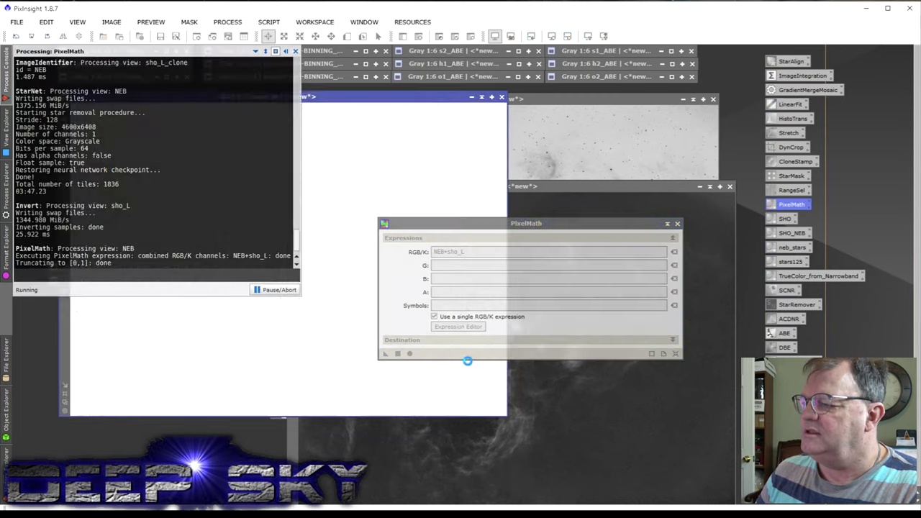
left_click_drag(356, 92, 360, 95)
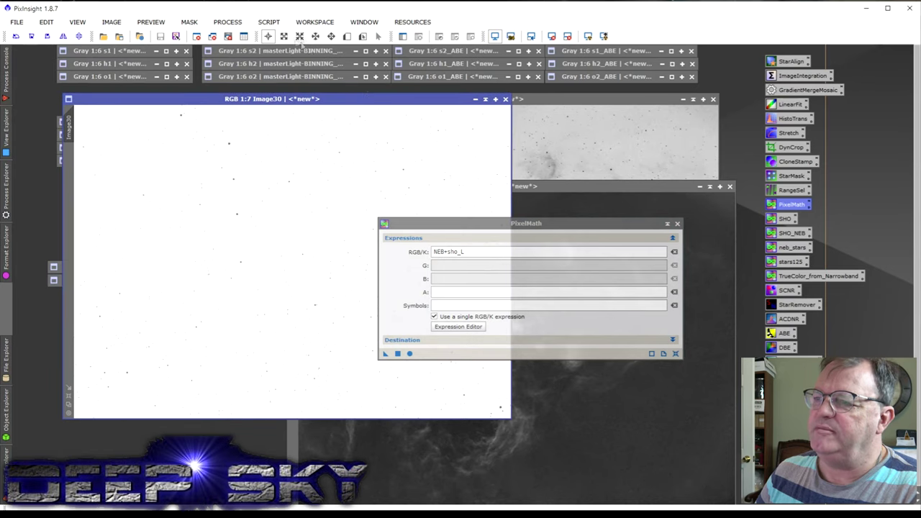
Invert the new PixelMath image and rename it STARS.
left_click(111, 22)
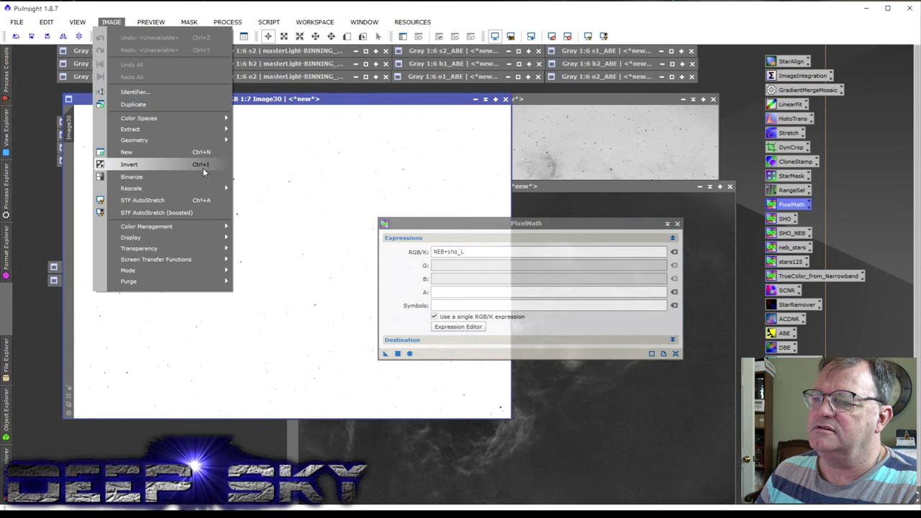
left_click(204, 167)
double_click(69, 133)
type("STARS")
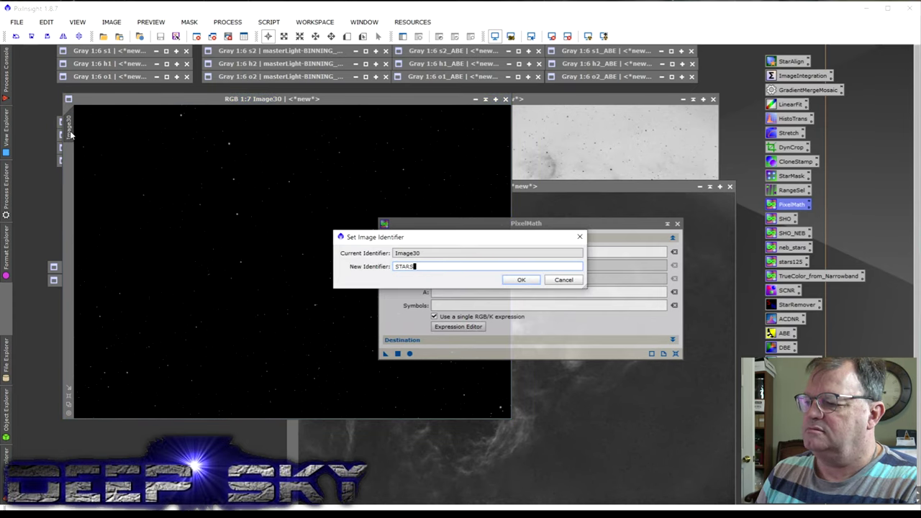
key("Return")
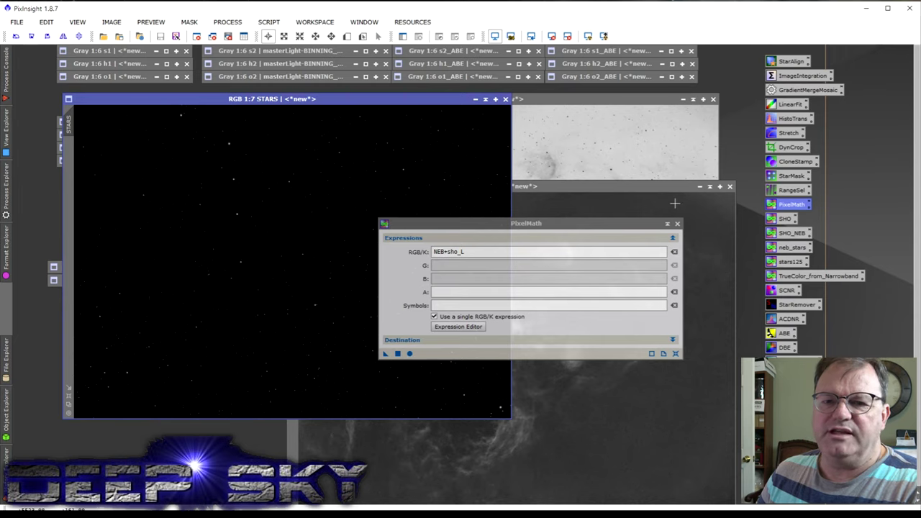
Collapse the inverted sho_L image and close the PixelMath process.
left_click(631, 105)
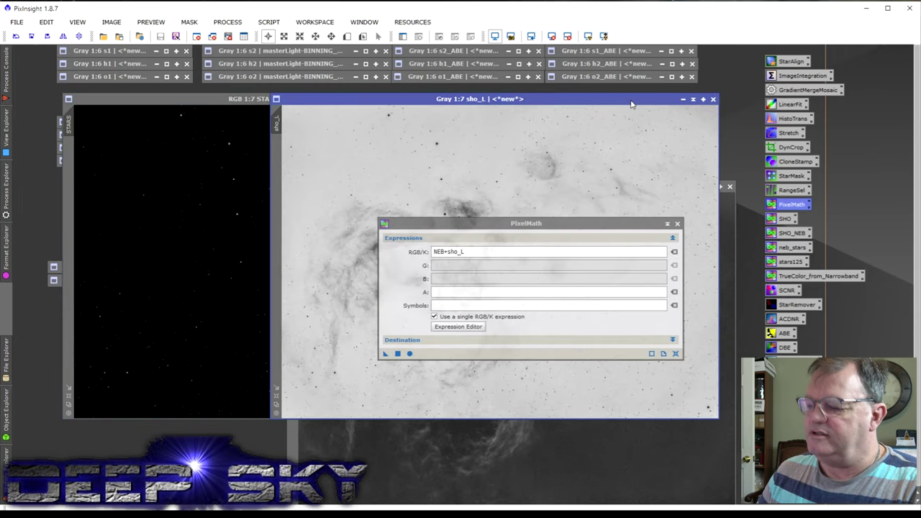
left_click(693, 99)
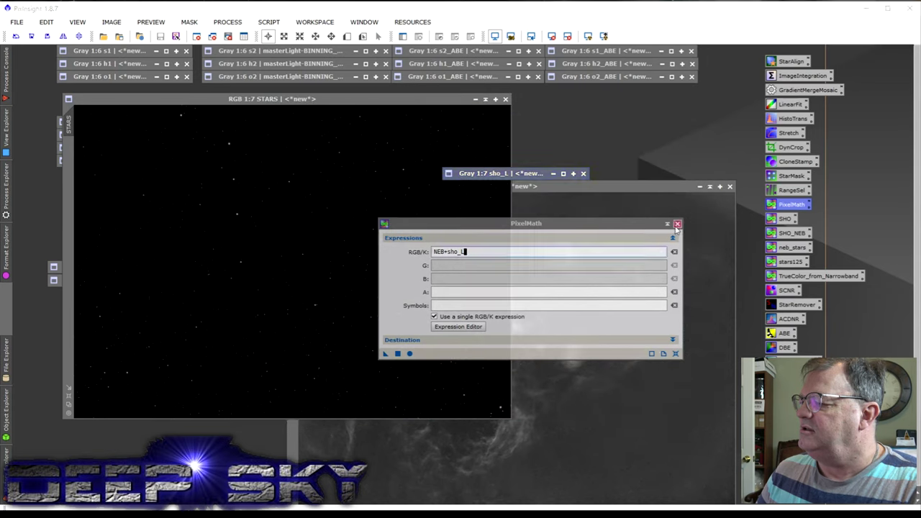
left_click(677, 223)
Collapse the STARS and NEB images and stack STARS directly beneath the collapsed NEB.
left_click(666, 248)
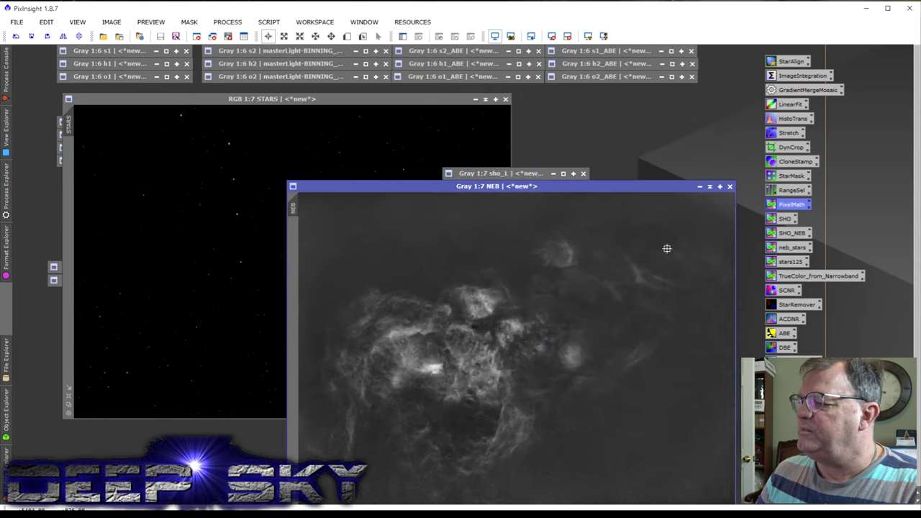
left_click(277, 121)
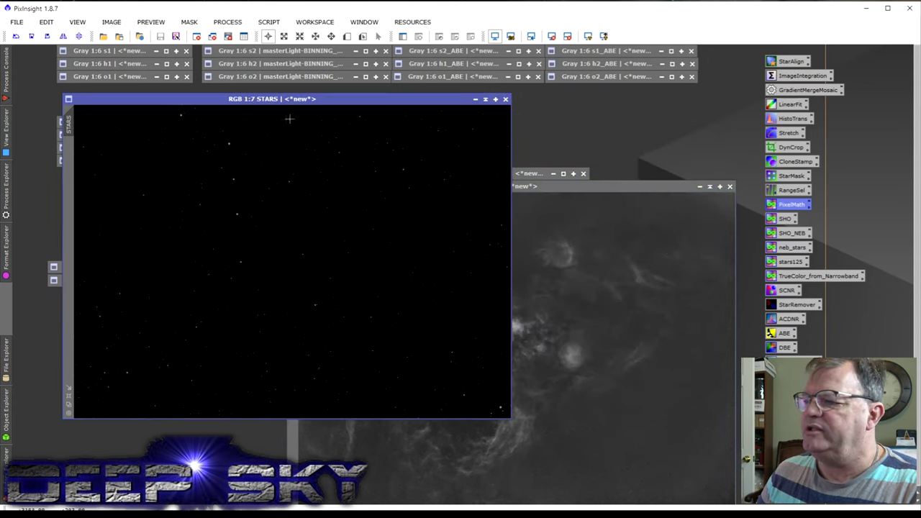
left_click(484, 100)
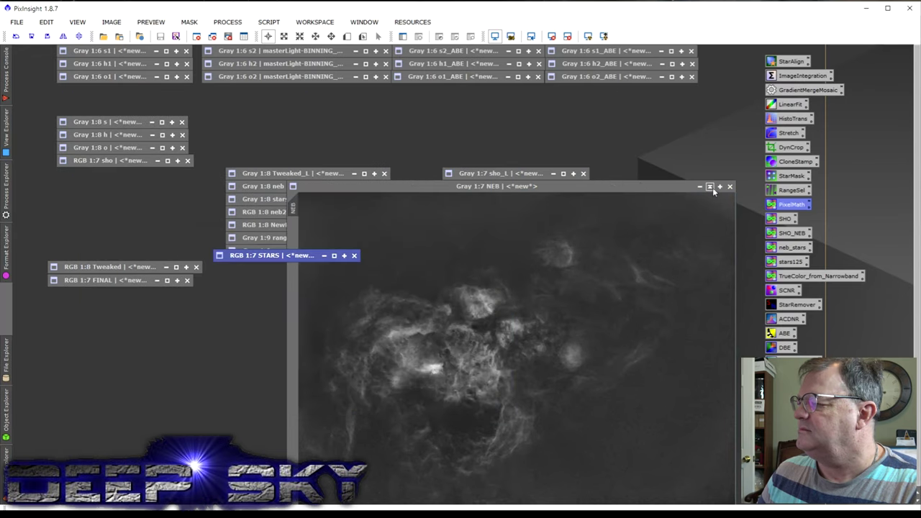
left_click(709, 186)
left_click_drag(308, 256, 533, 201)
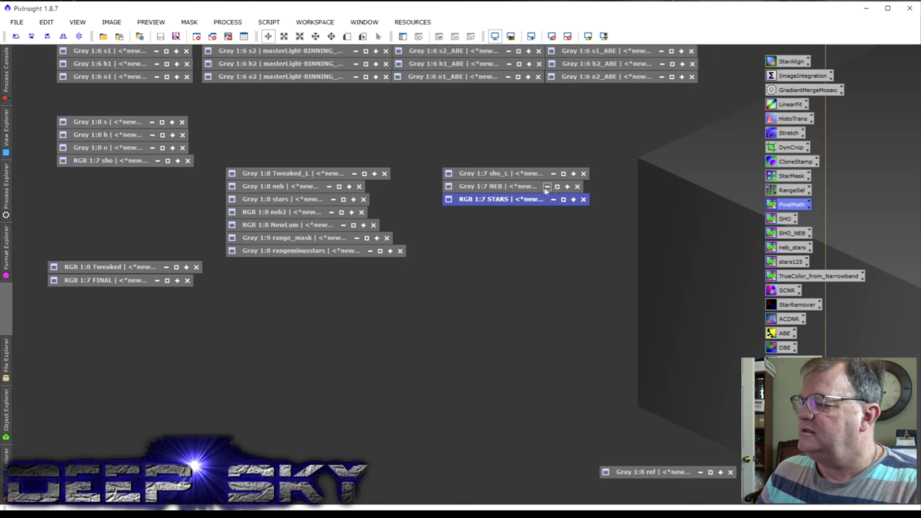
Reopen NEB, clone it, apply the clone to NEB as a mask and invert that mask.
left_click(557, 186)
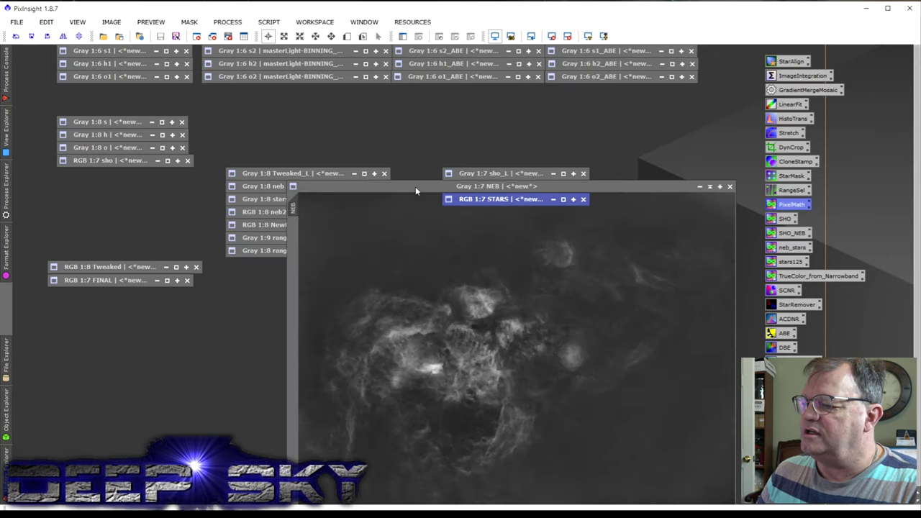
left_click_drag(415, 191, 393, 102)
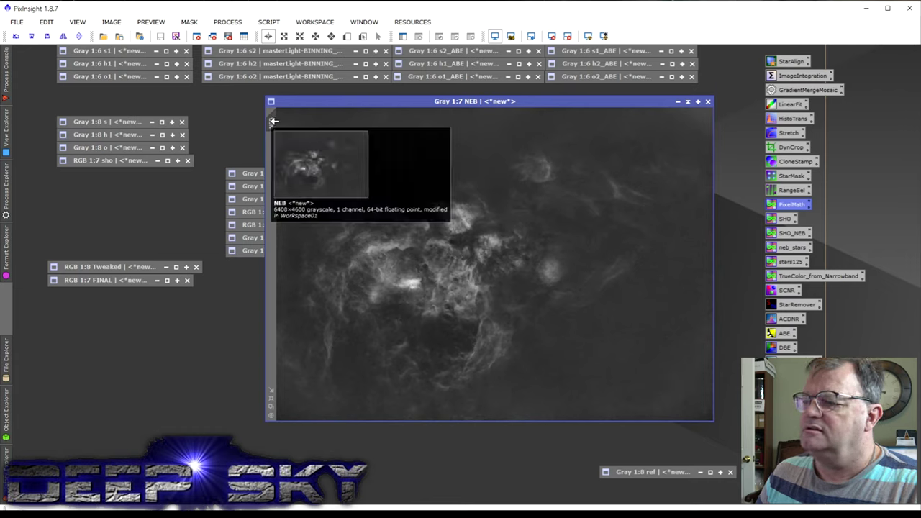
left_click_drag(262, 225, 277, 211)
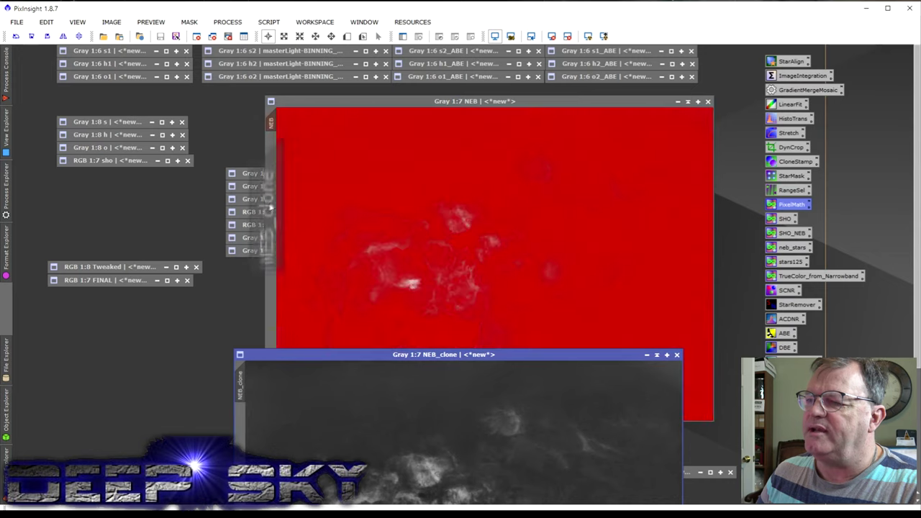
left_click(467, 99)
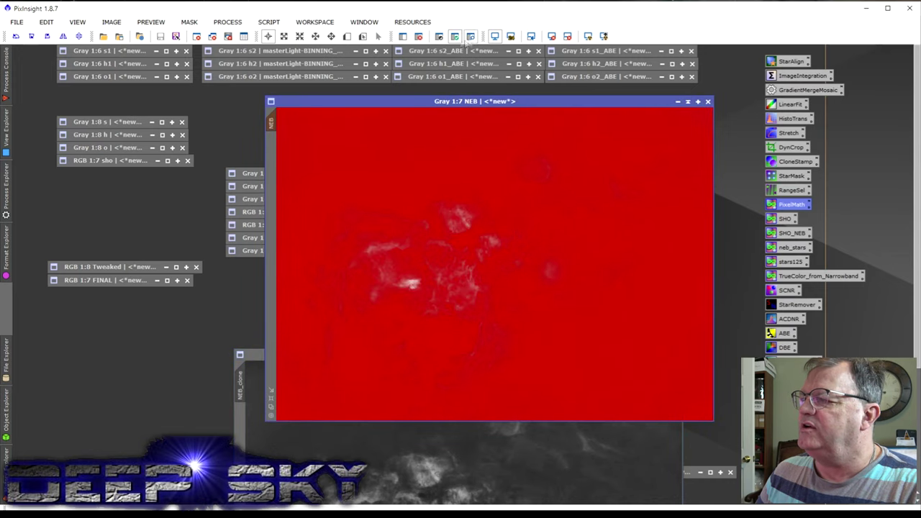
left_click(441, 37)
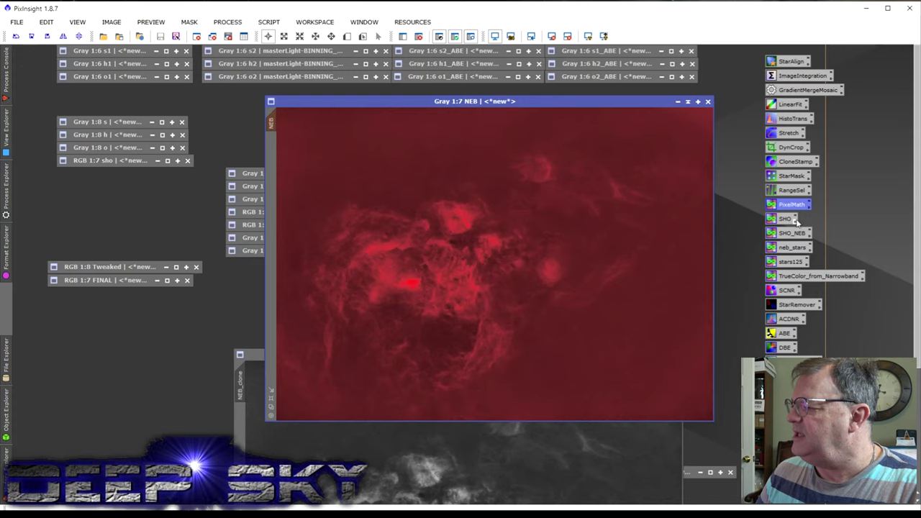
Darken the background of NEB with HistogramTransformation in real-time preview, moving the midtones to about three quarters of the range.
double_click(789, 119)
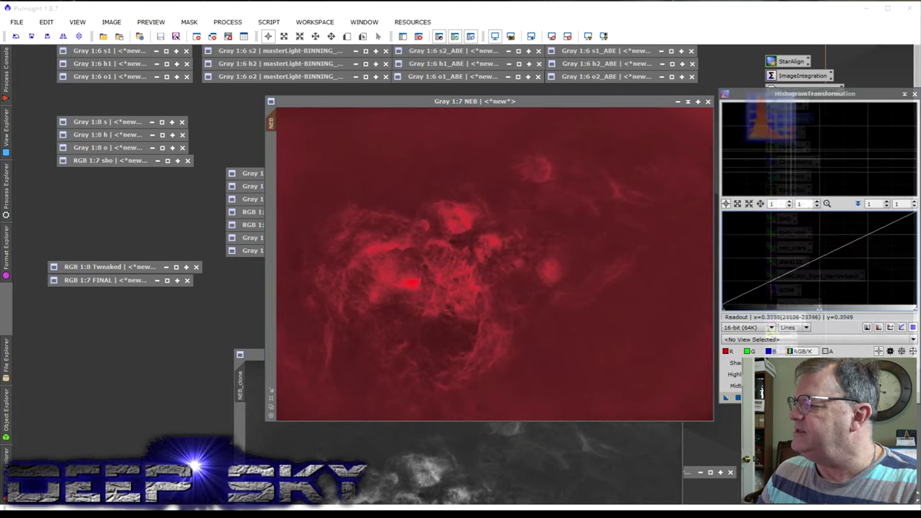
left_click(748, 398)
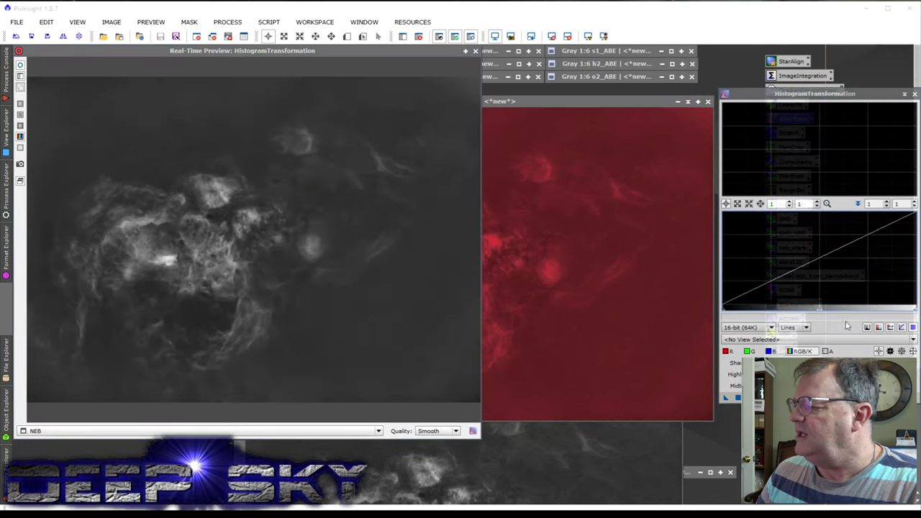
left_click_drag(820, 313, 867, 314)
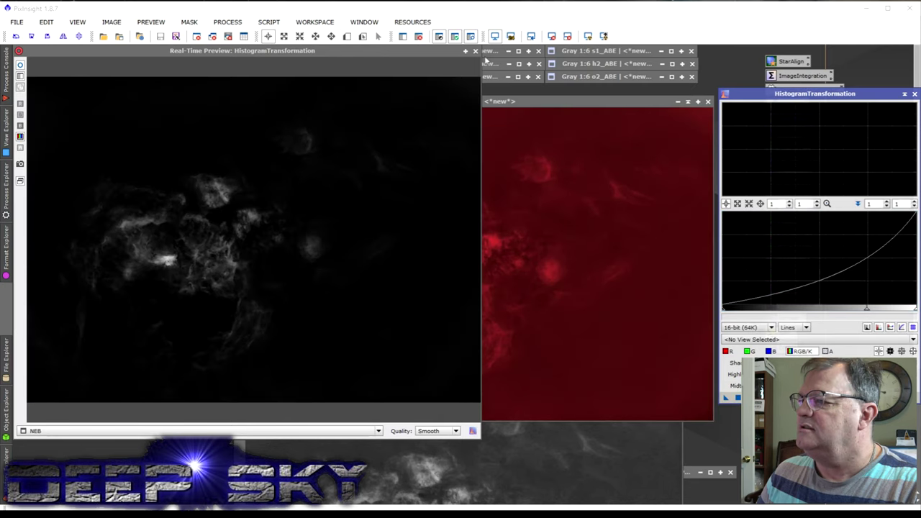
left_click(475, 51)
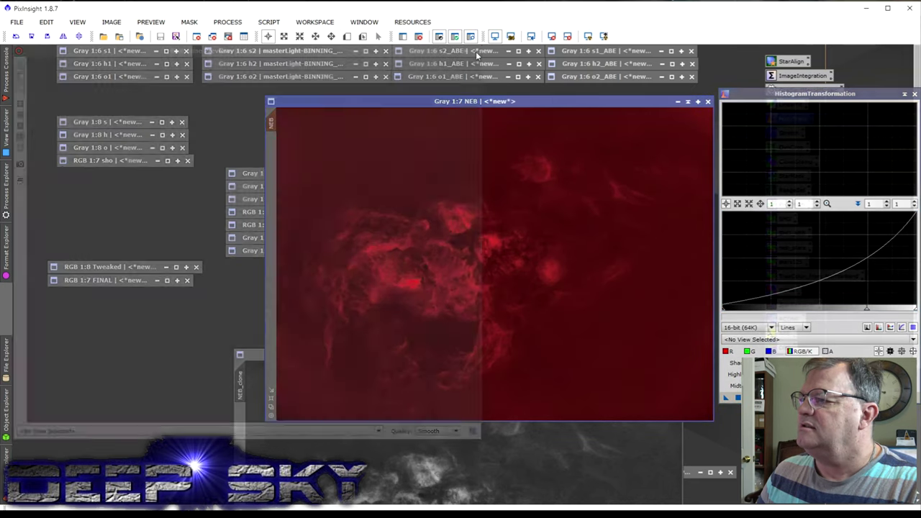
Invert the mask back and brighten the nebula in NEB with HistogramTransformation, moving the midtones to about one third of the range.
left_click(440, 37)
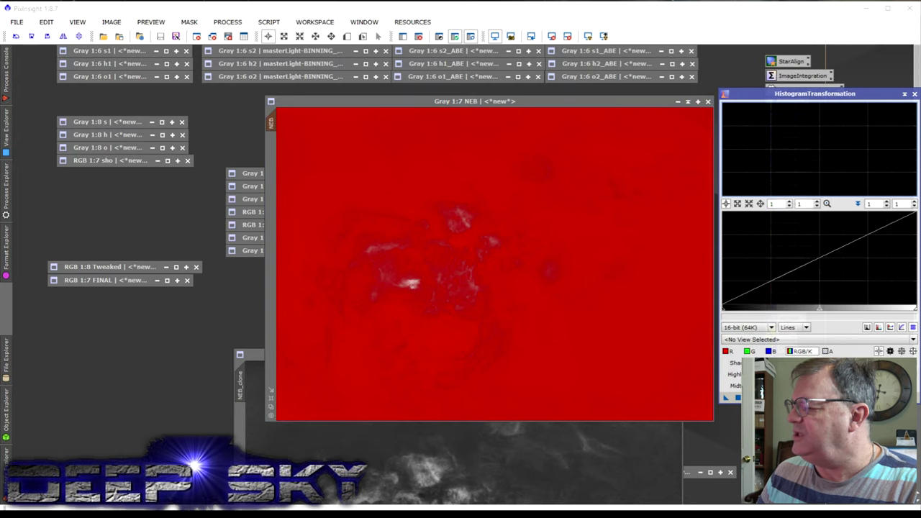
left_click(750, 397)
mouse_move(820, 314)
left_mouse_down()
mouse_move(780, 317)
mouse_move(788, 319)
left_mouse_up()
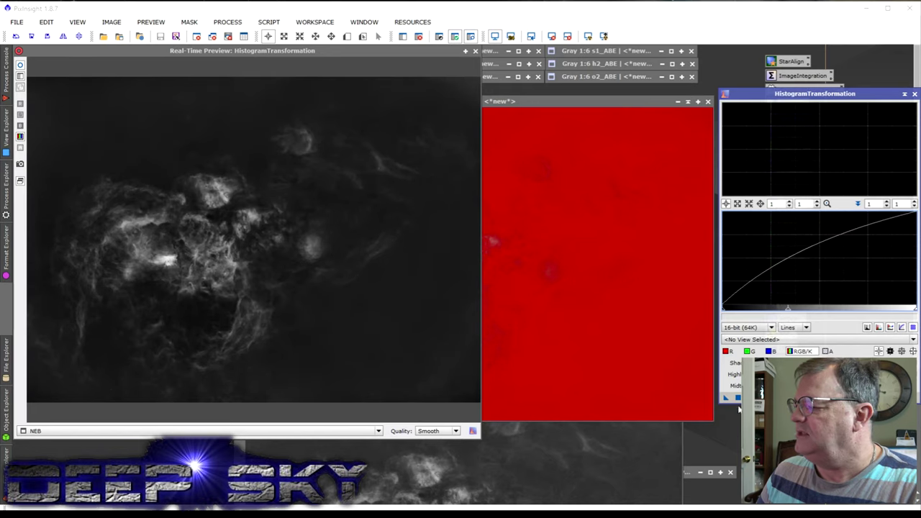
left_click(914, 95)
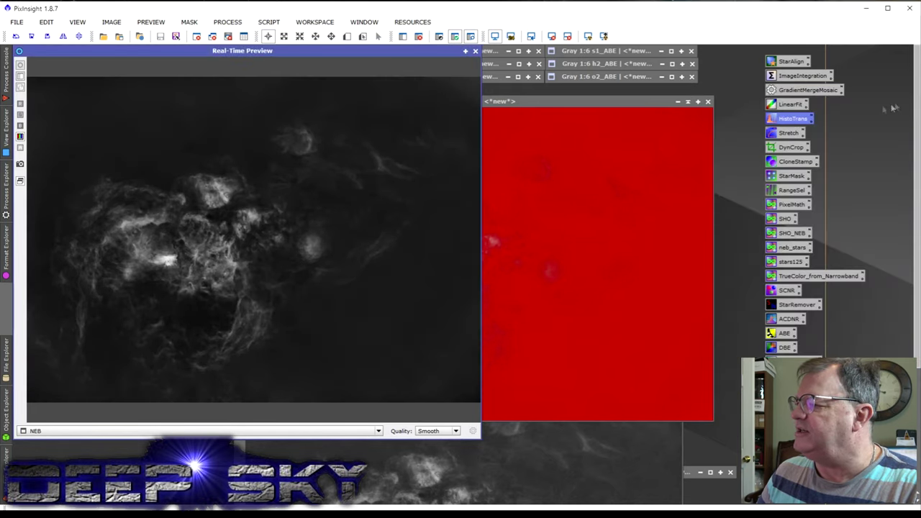
left_click(476, 51)
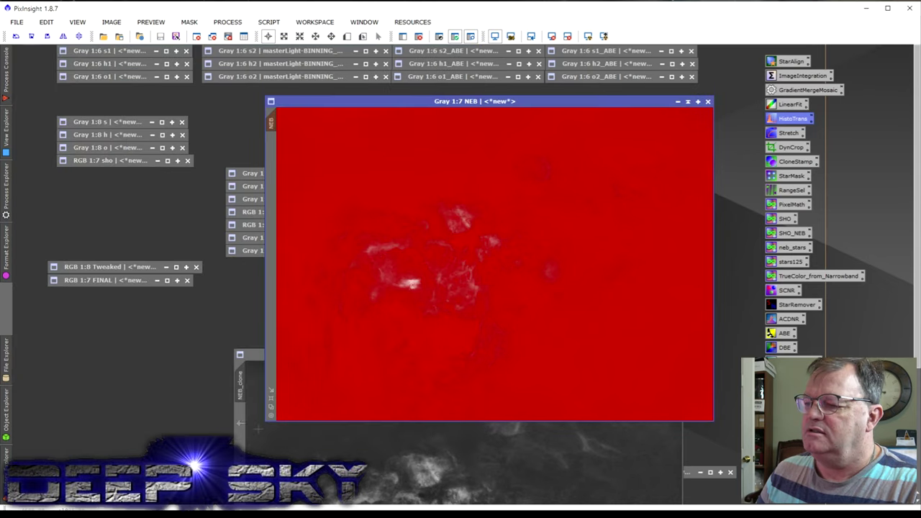
Close the NEB_clone mask image, breaking its mask reference, and collapse NEB.
left_click(377, 443)
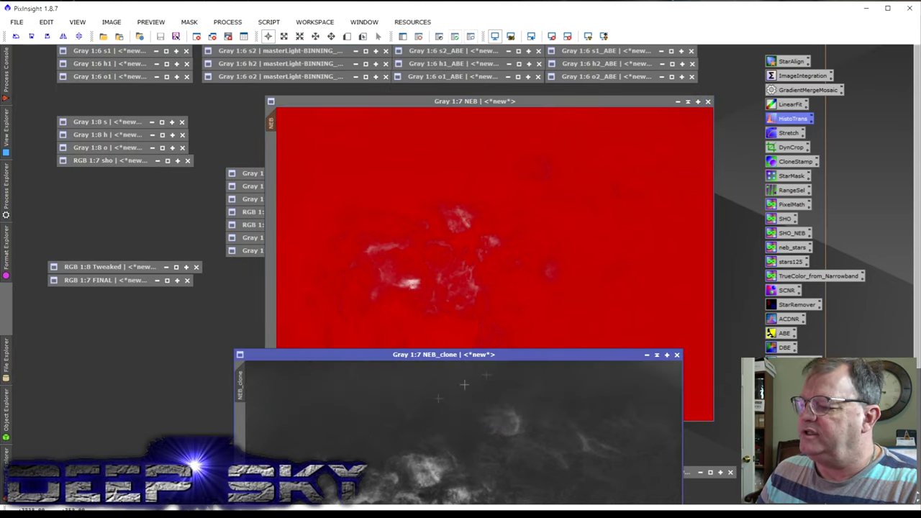
left_click(676, 355)
left_click(440, 287)
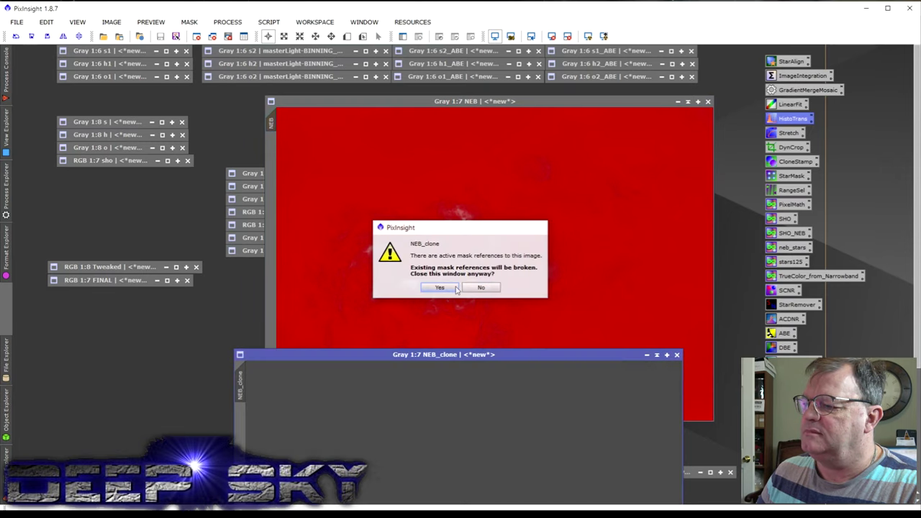
left_click(677, 101)
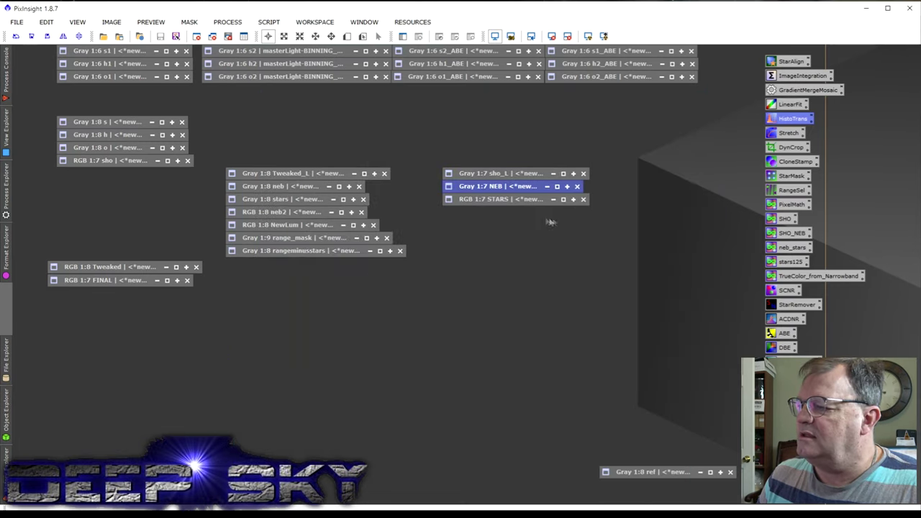
Reopen the NEB and STARS images and arrange them so both are visible.
left_click(557, 187)
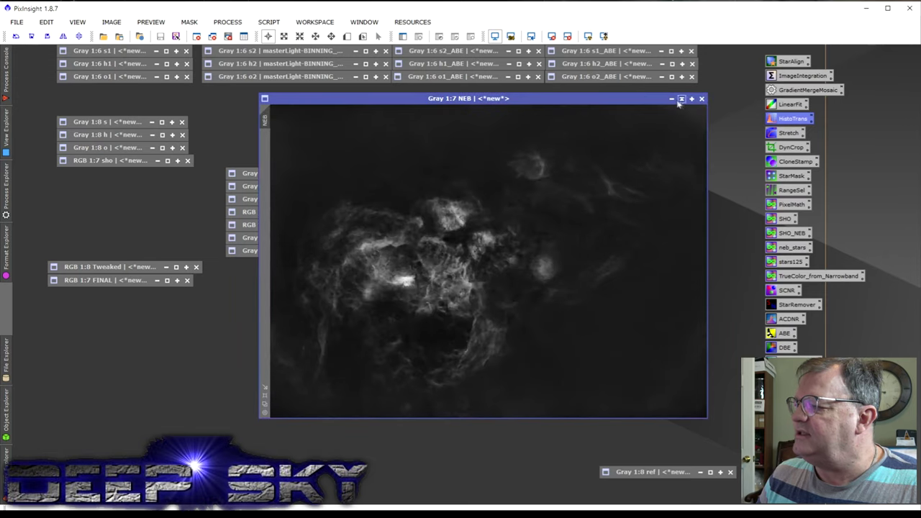
left_click_drag(648, 103, 737, 221)
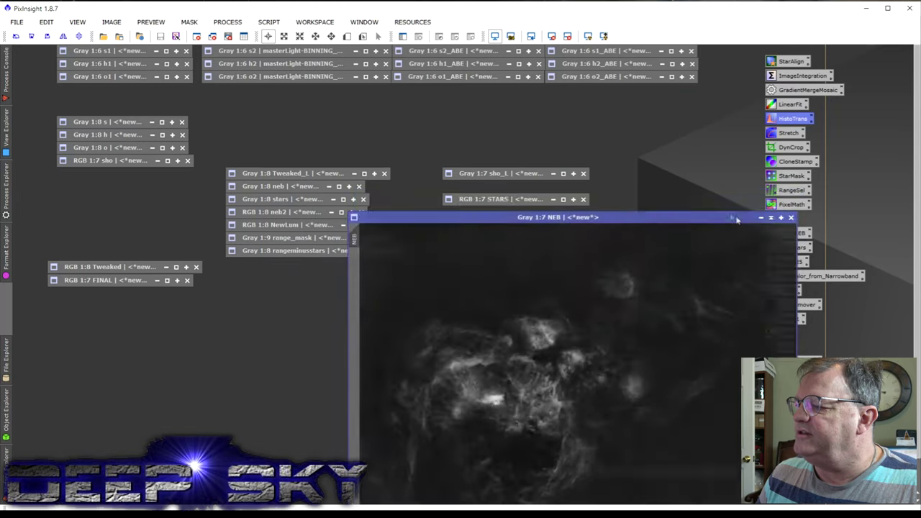
left_click(570, 200)
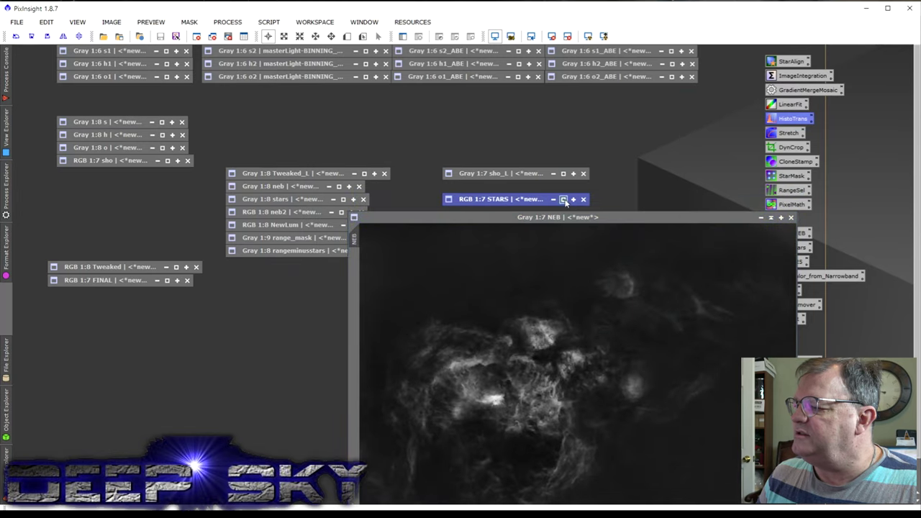
left_click(573, 199)
left_click_drag(658, 219, 626, 175)
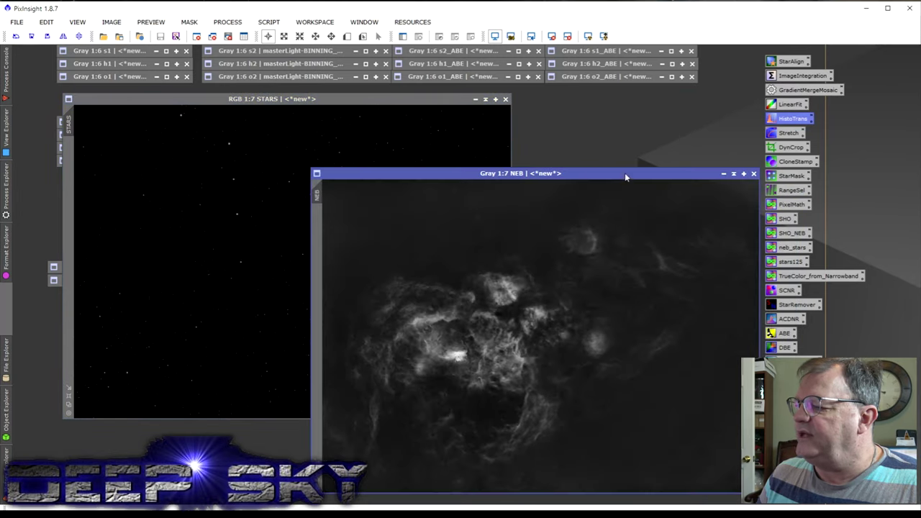
Create a new image with PixelMath using the single RGB/K expression NEB+STARS, and close the process.
double_click(792, 205)
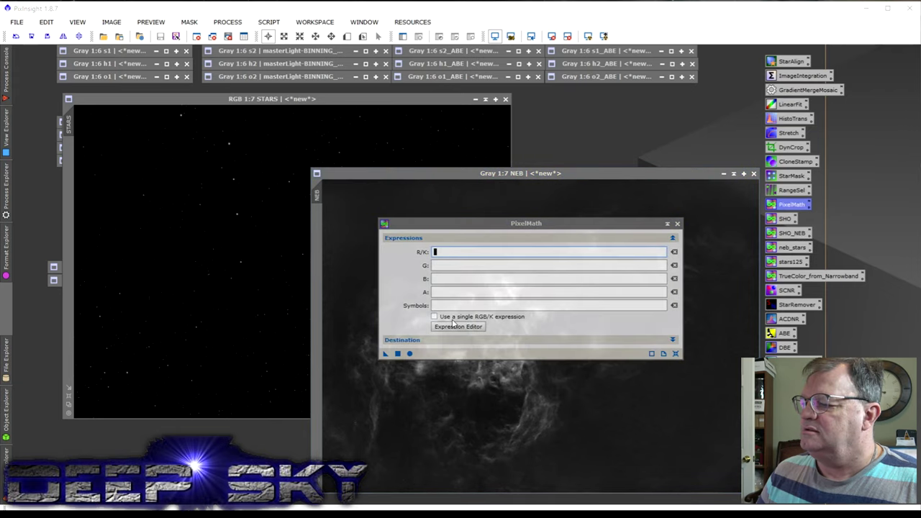
left_click(450, 316)
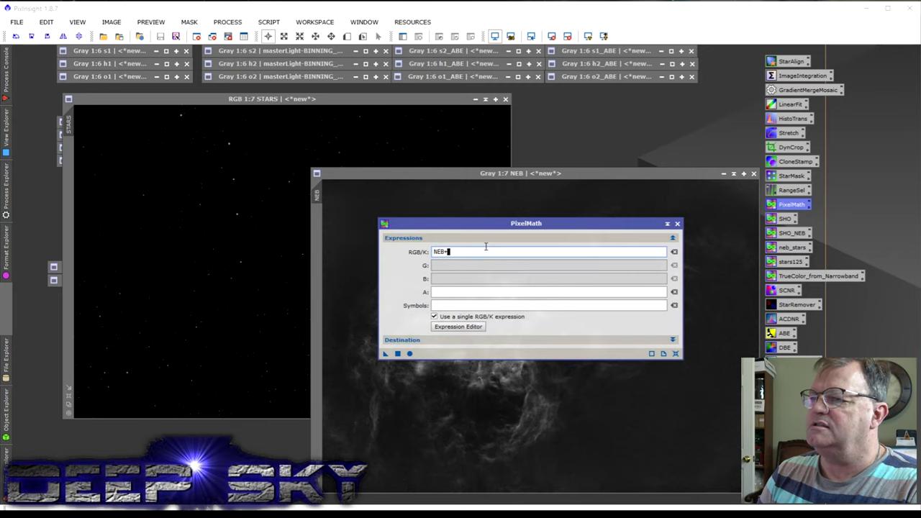
left_click(397, 353)
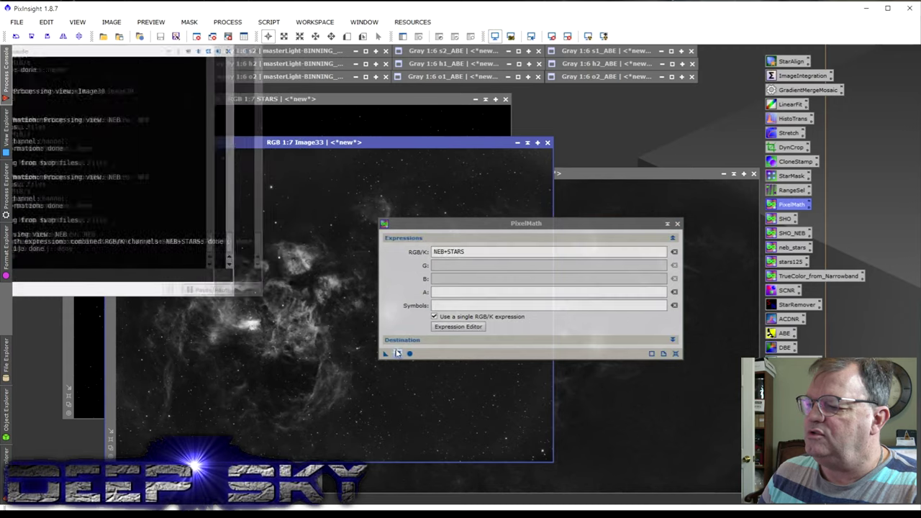
left_click(677, 223)
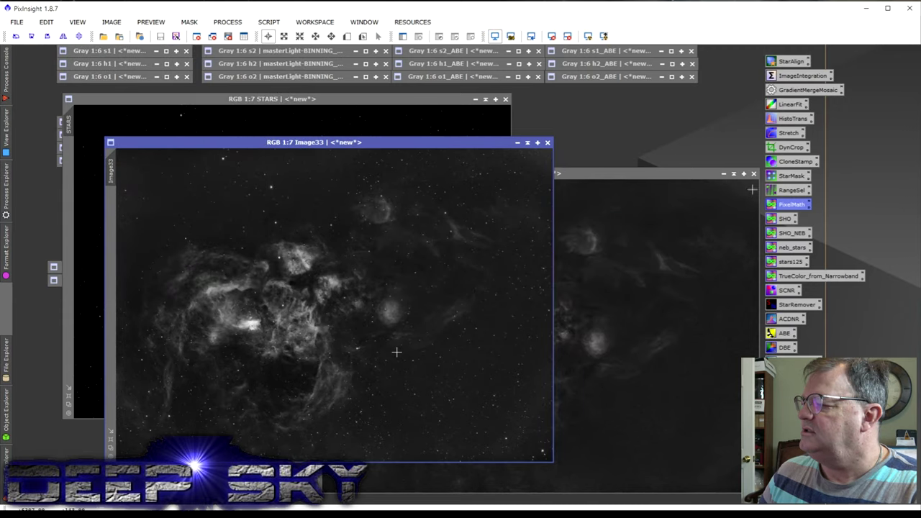
Collapse the NEB and STARS images and move the recombined image to the middle of the workspace.
left_click(733, 173)
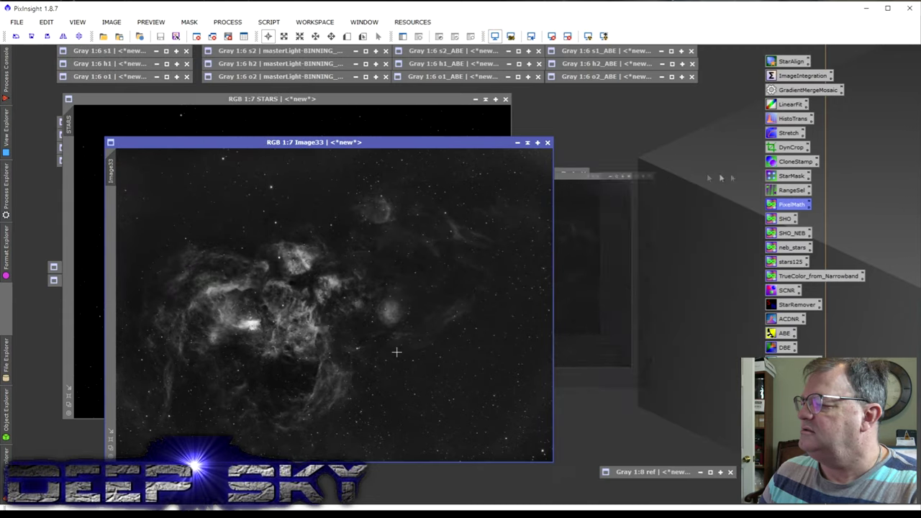
left_click(483, 102)
left_click_drag(444, 142, 580, 115)
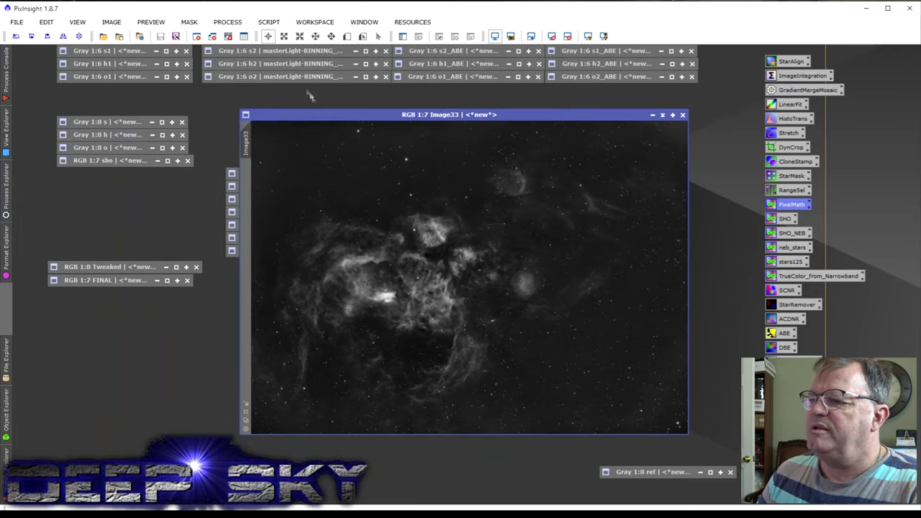
Rename the recombined image LUM and convert it to grayscale.
double_click(245, 148)
type("L")
key("Return")
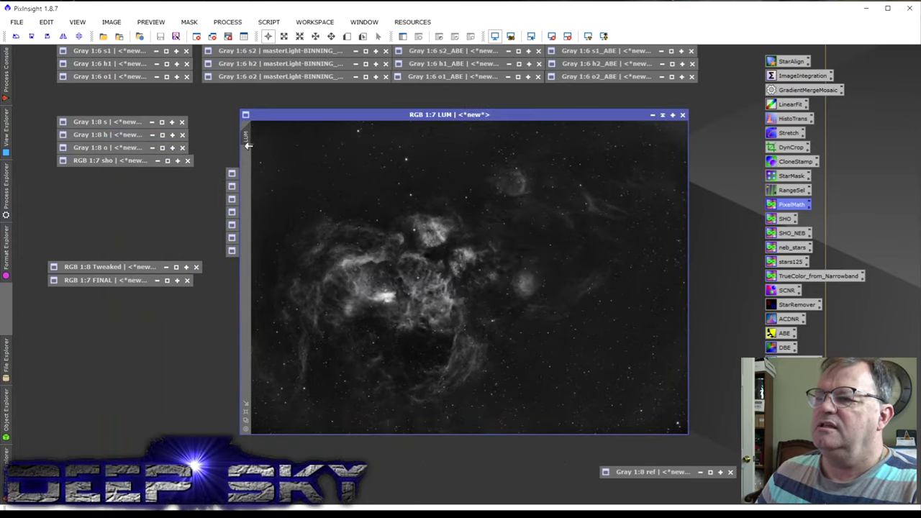
left_click(112, 21)
mouse_move(204, 118)
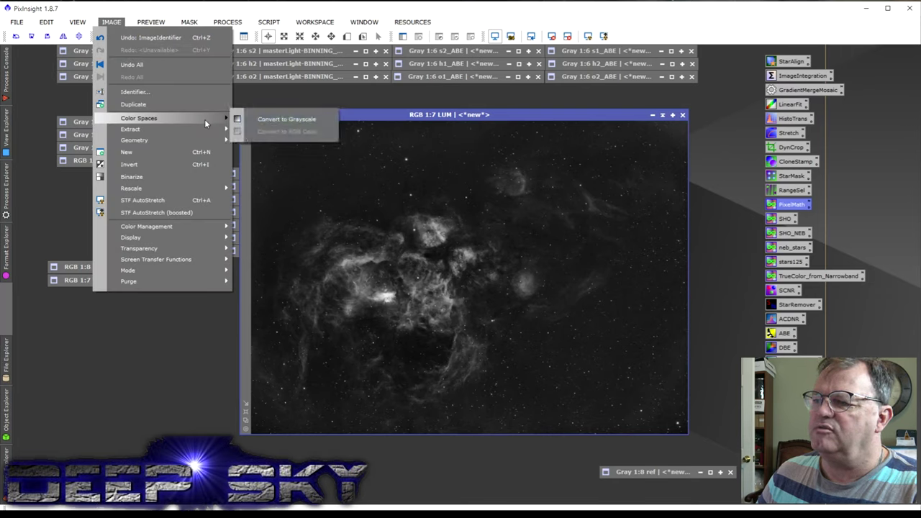
left_click(293, 121)
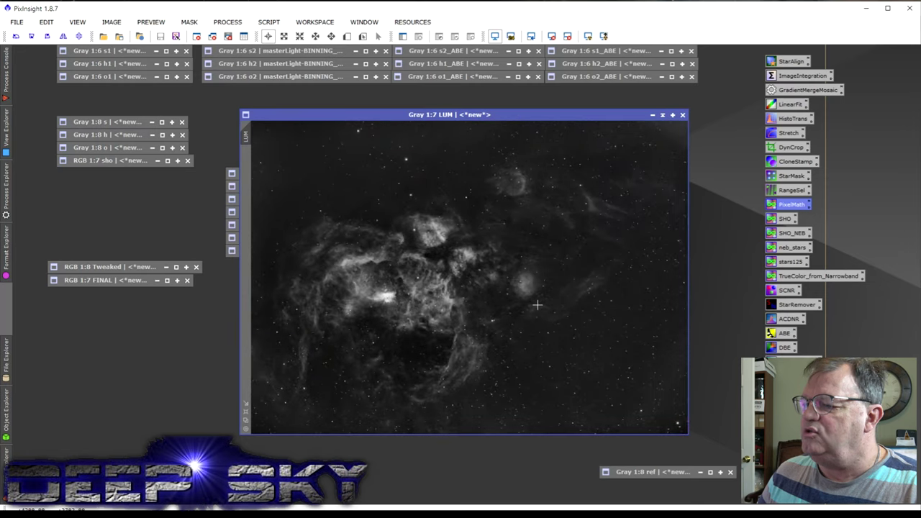
Move the LUM image slightly away from the collapsed images and collapse it.
left_click_drag(472, 115, 490, 148)
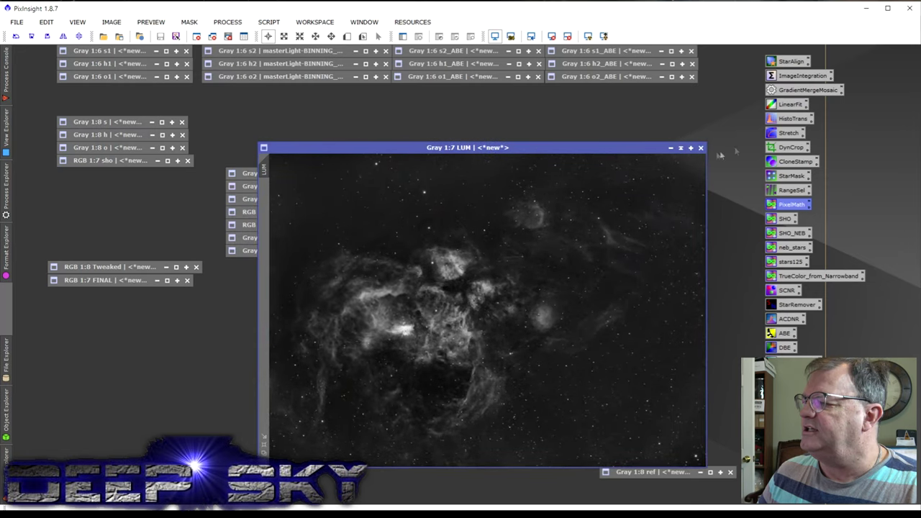
left_click(679, 147)
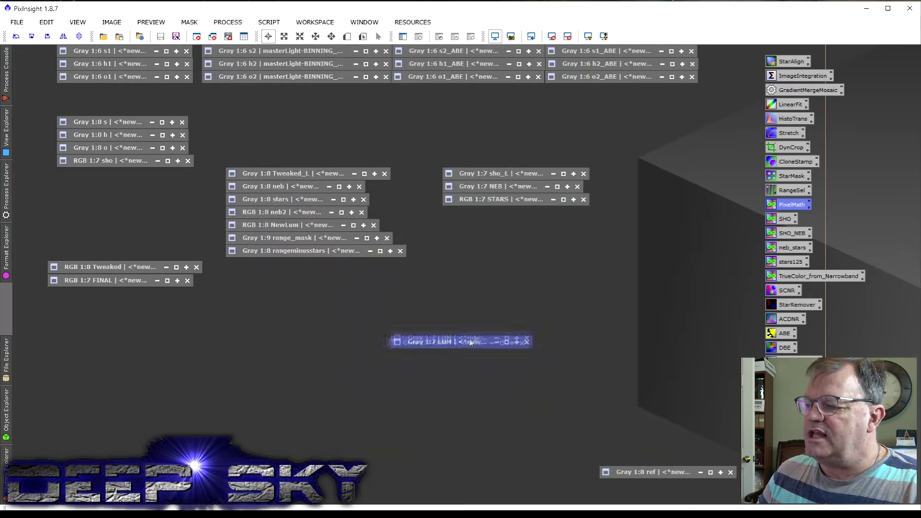
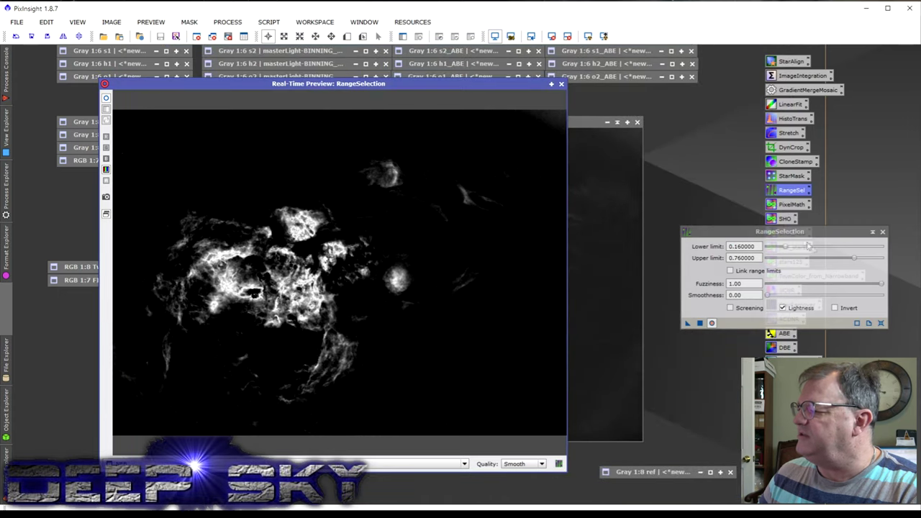
Generate a range mask from NEB with the lower limit set to 0.20, and close RangeSelection and its preview.
left_click_drag(785, 248, 790, 248)
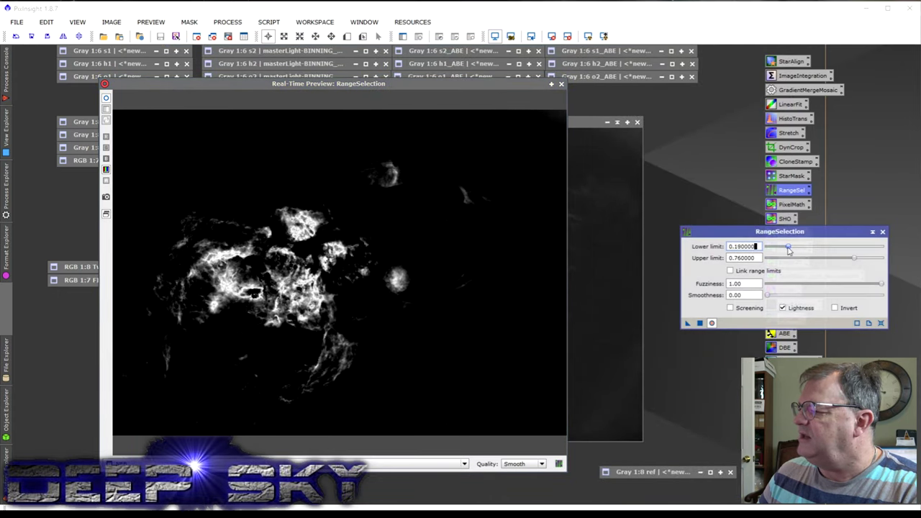
left_click(700, 323)
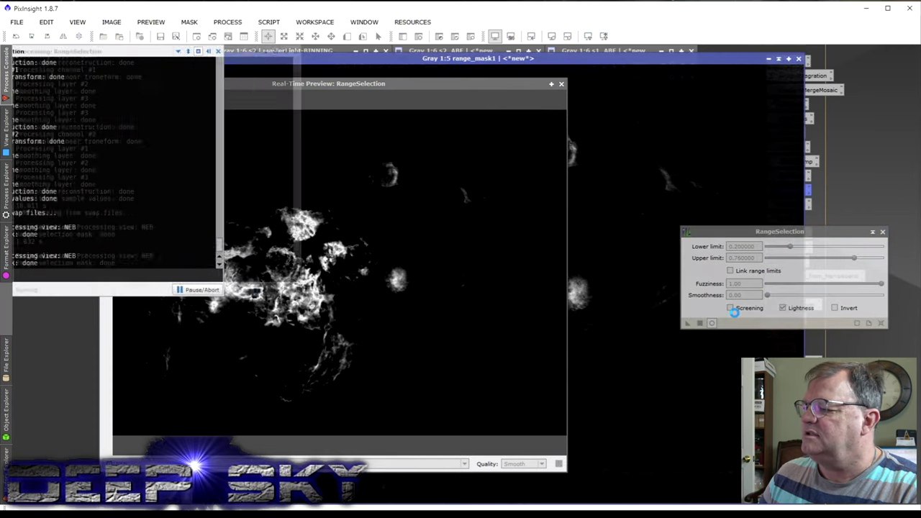
left_click(559, 83)
left_click(883, 232)
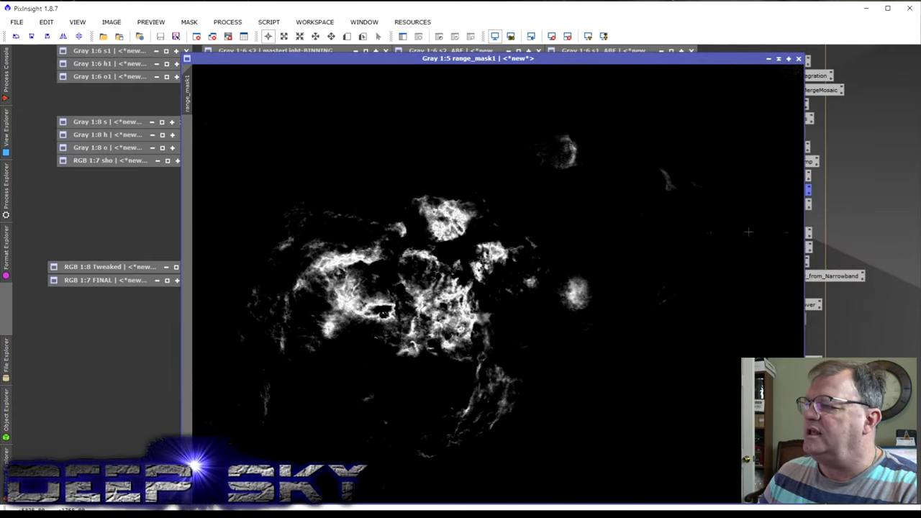
Shrink the range_mask1 image and its window to 1:9, and place it mid-workspace with NEB collapsed.
scroll(594, 240, "down", 4)
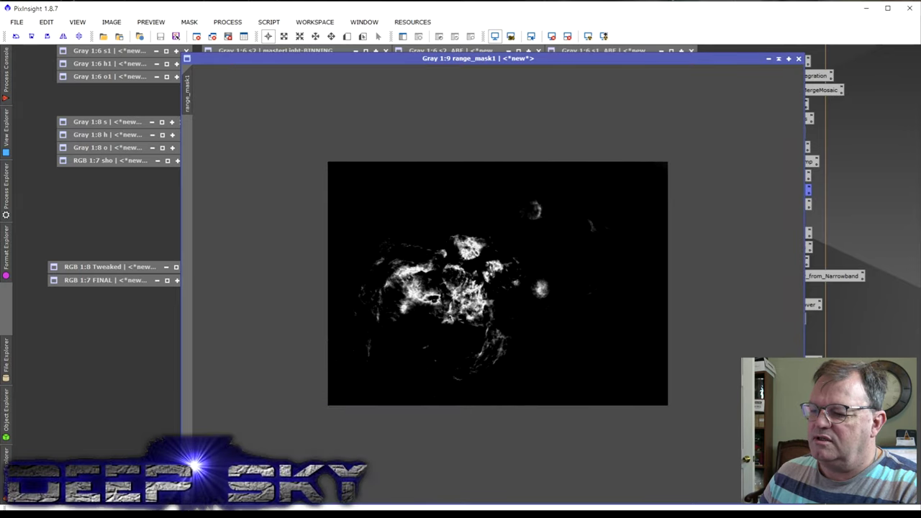
key("ctrl+shift+z")
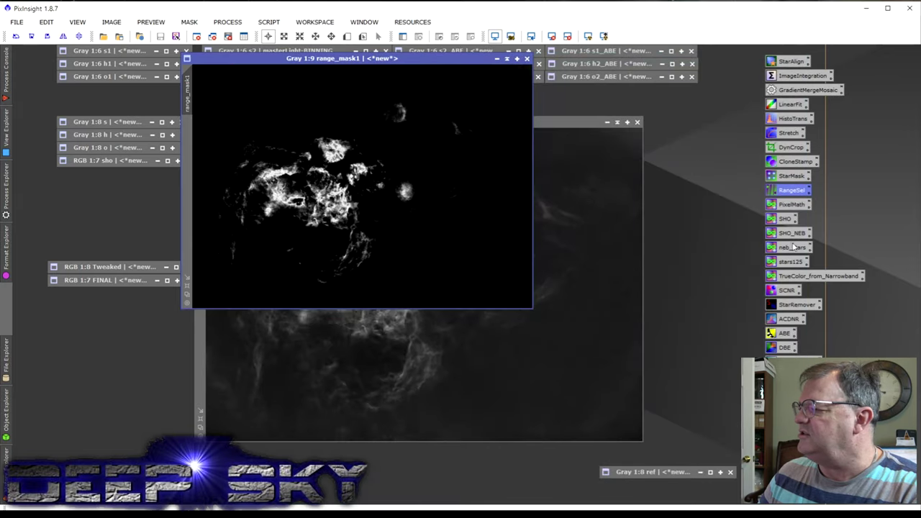
left_click(617, 122)
left_click_drag(475, 58, 600, 122)
Create a new image with PixelMath using the single RGB/K expression range_mask1-1000*STARS.
right_click(795, 206)
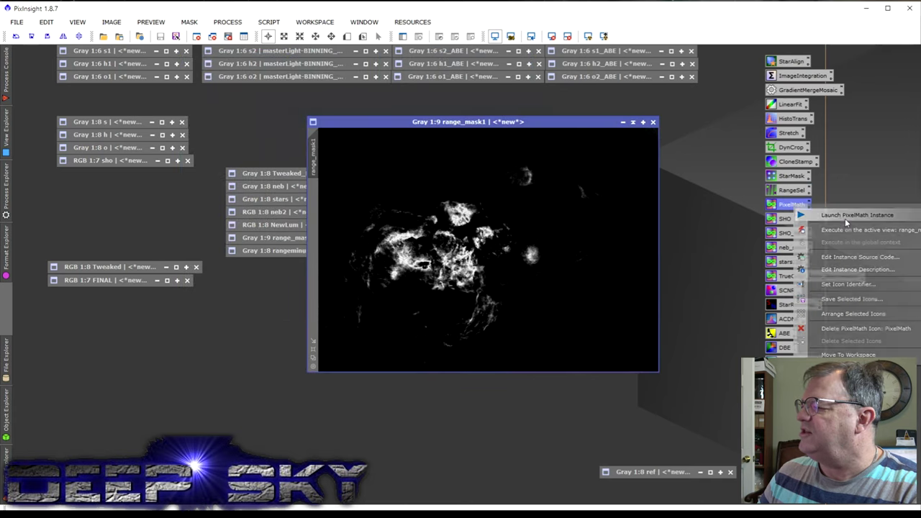
left_click(800, 215)
left_click(551, 314)
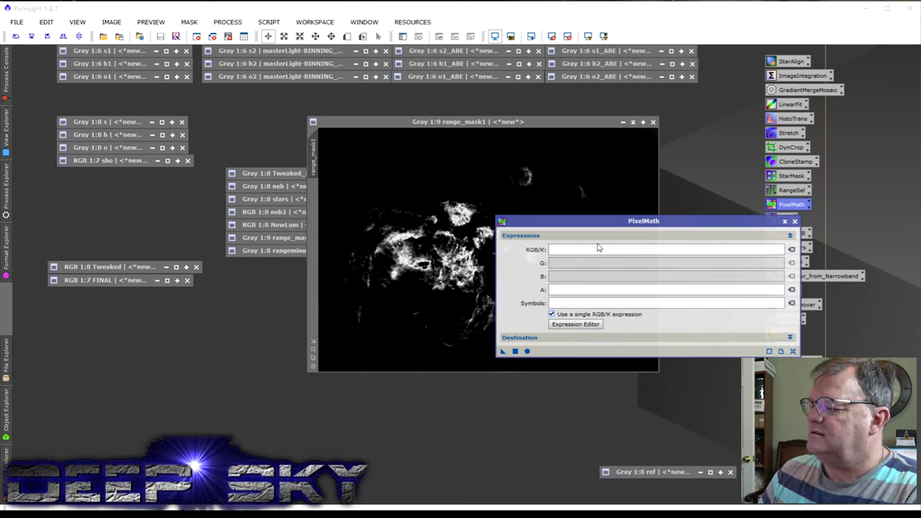
left_click(576, 249)
type("range_mask1-1000*S")
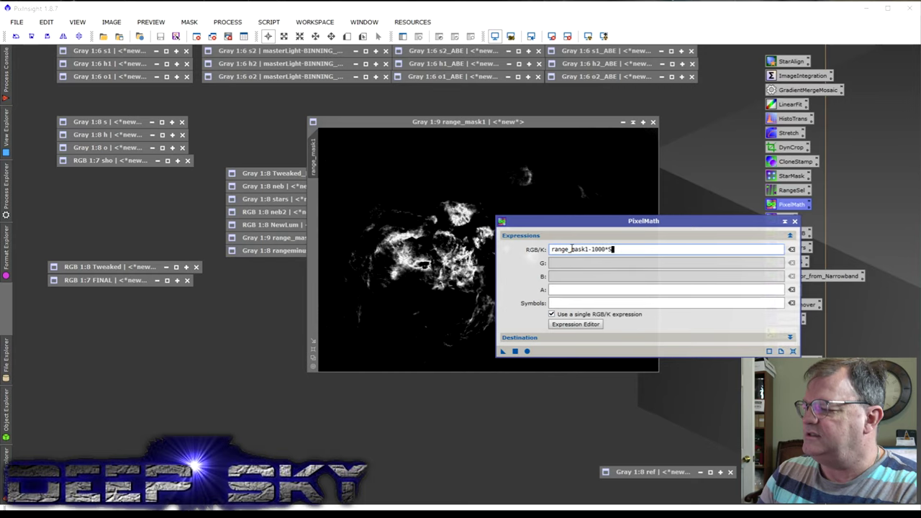
type("TARS")
left_click(397, 353)
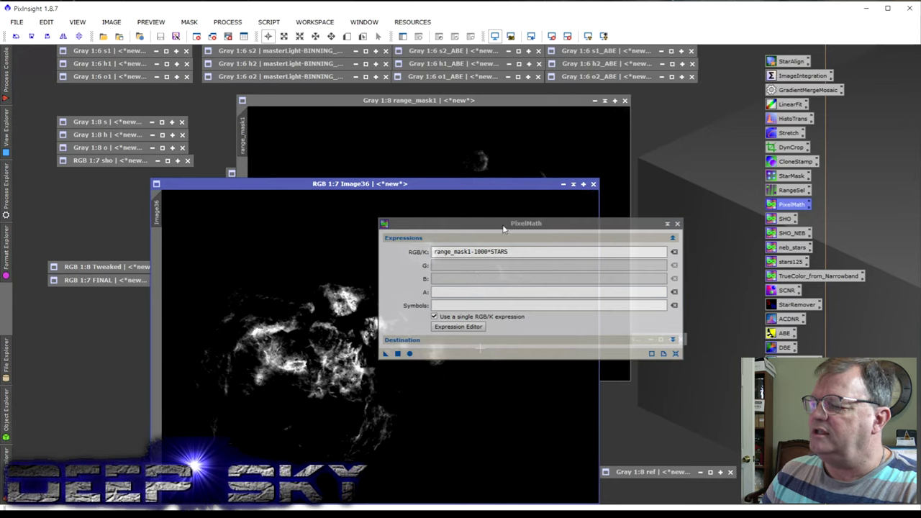
Examine the subtracted stars in the new mask image up close and at full view, keeping PixelMath out of the way.
left_click_drag(504, 229, 760, 218)
scroll(368, 364, "up", 3)
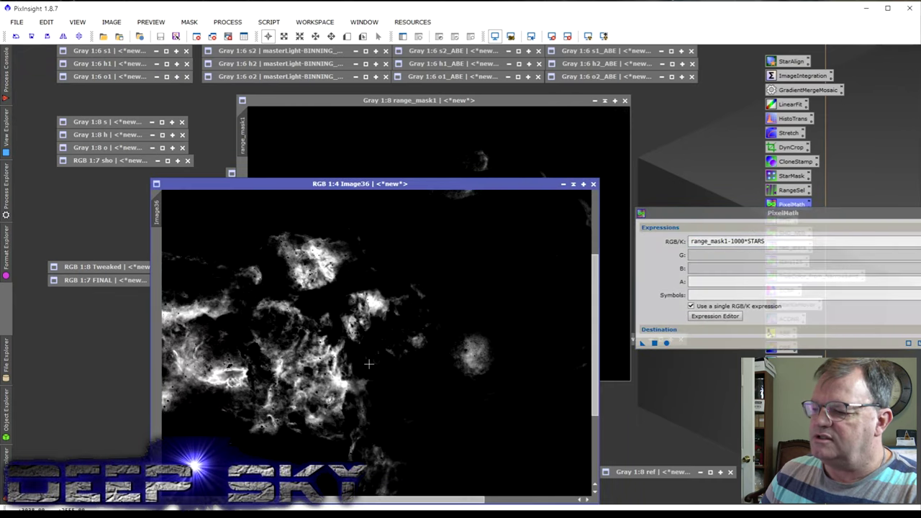
scroll(346, 381, "up", 3)
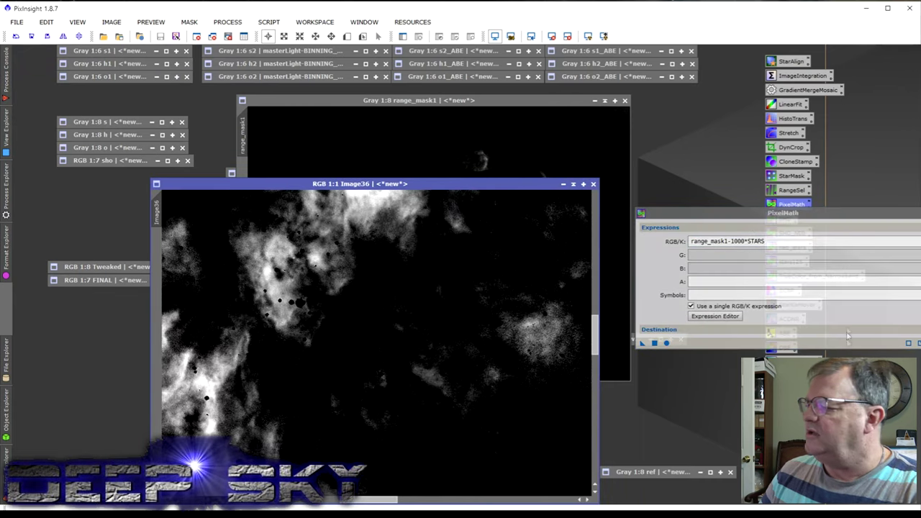
left_click_drag(777, 214, 638, 221)
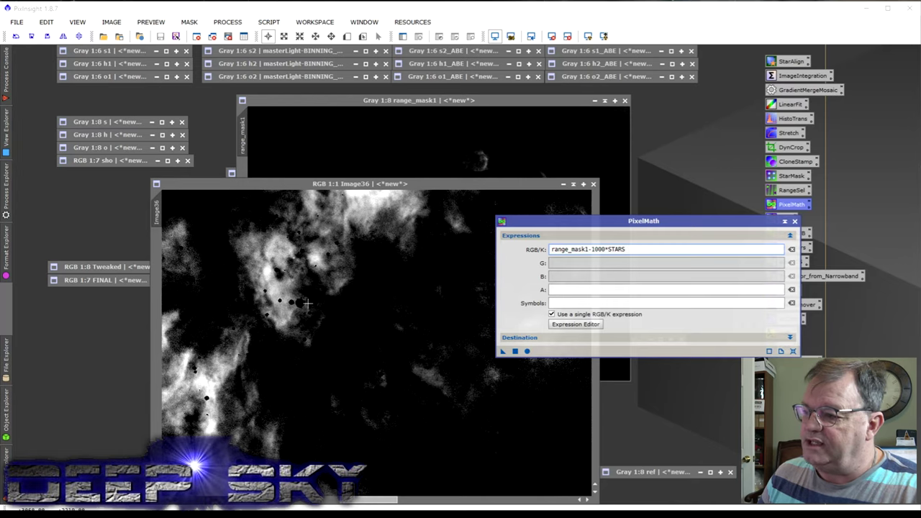
scroll(306, 302, "down", 6)
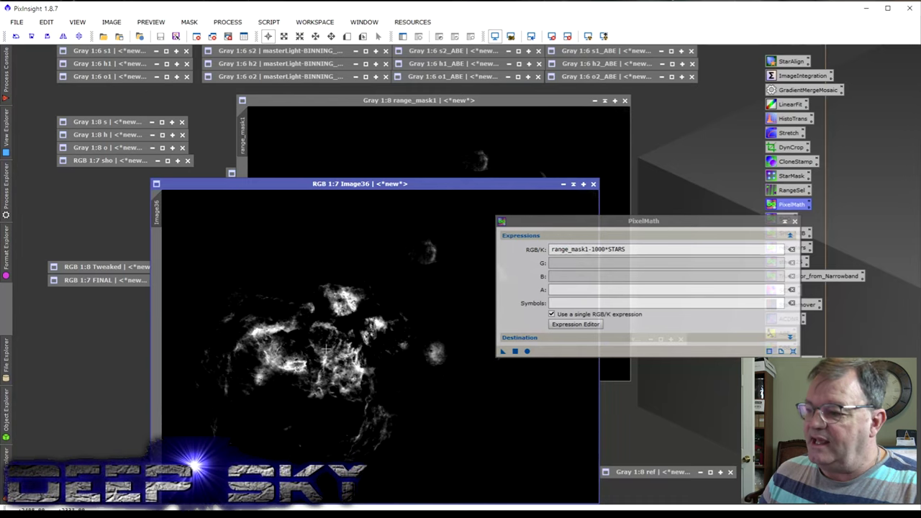
scroll(324, 357, "up", 3)
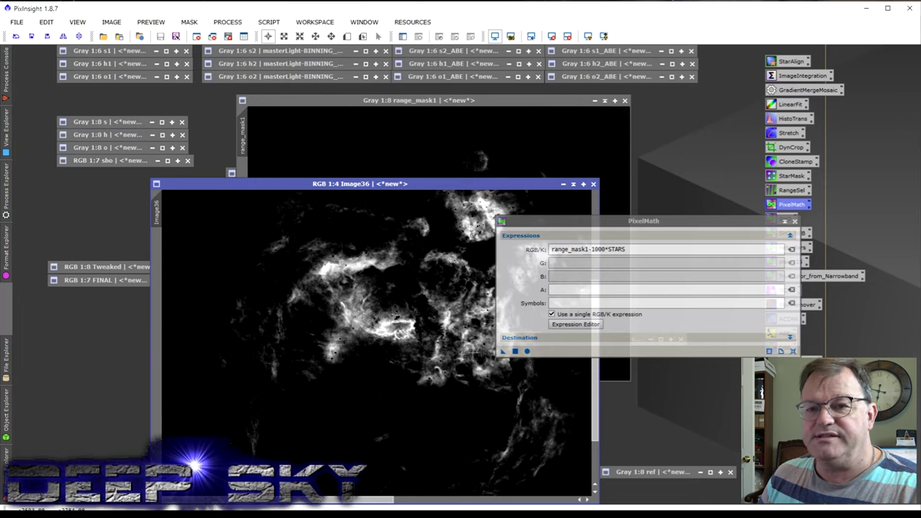
scroll(432, 354, "down", 4)
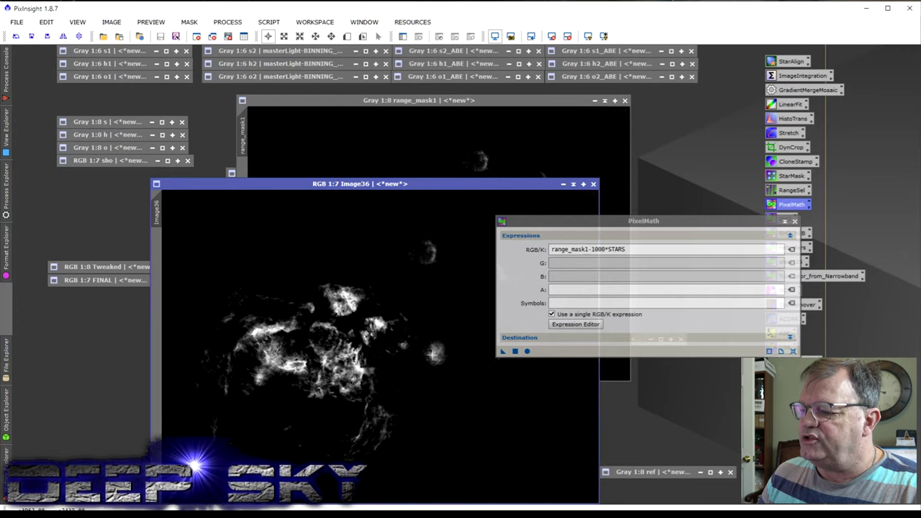
scroll(431, 354, "up", 1)
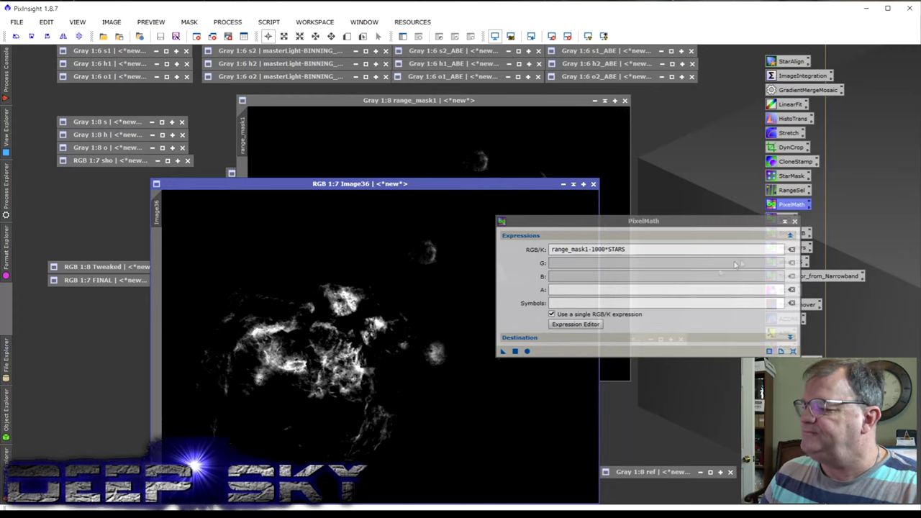
Generate the star-subtracted range mask again with PixelMath and rename the resulting image MASK.
left_click(514, 351)
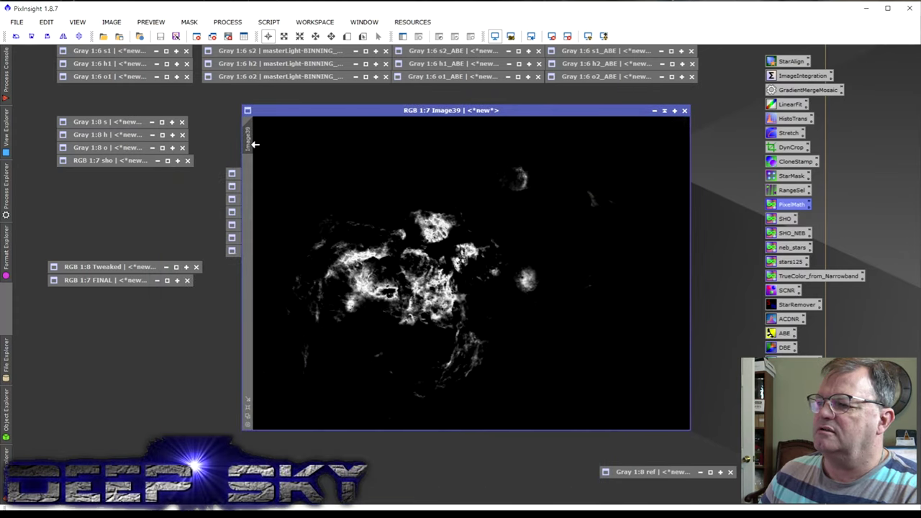
double_click(248, 143)
type("M")
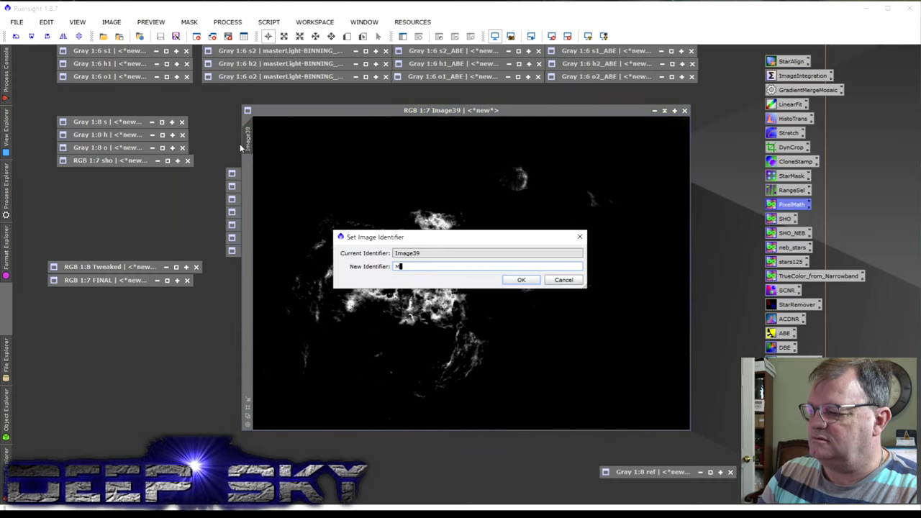
type("ASK")
key("Return")
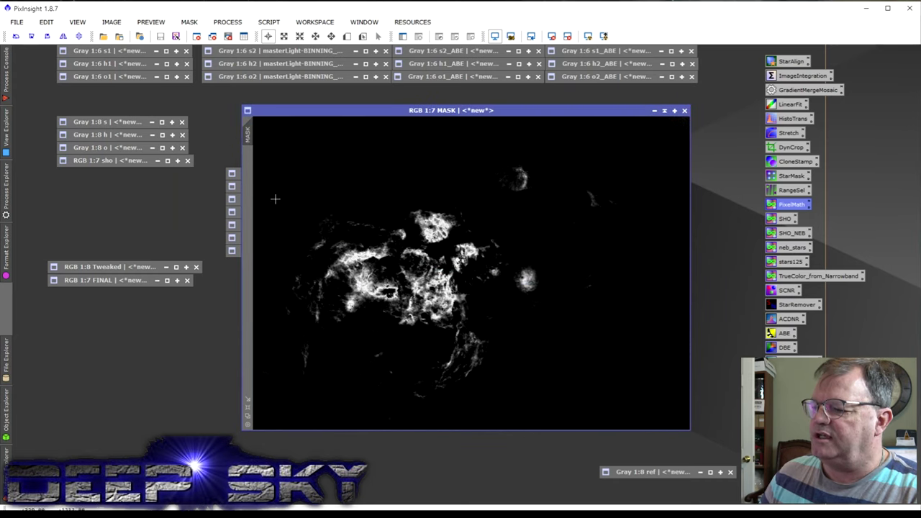
Convert the MASK image to grayscale and stack it, collapsed, directly below the collapsed LUM image.
scroll(374, 288, "up", 4)
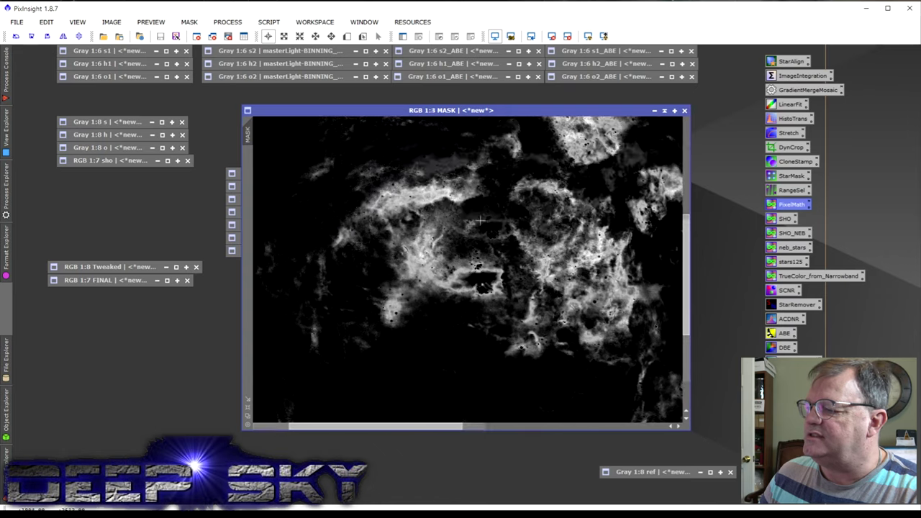
scroll(453, 275, "down", 2)
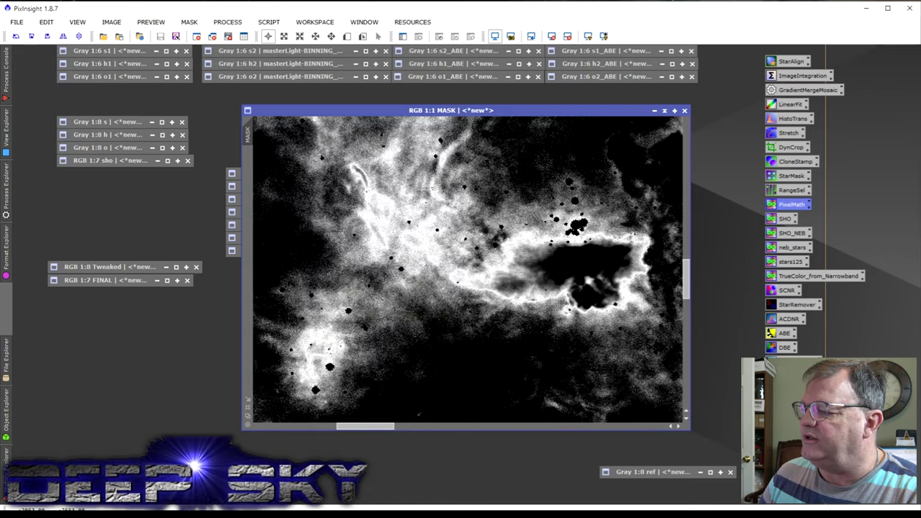
scroll(524, 260, "down", 2)
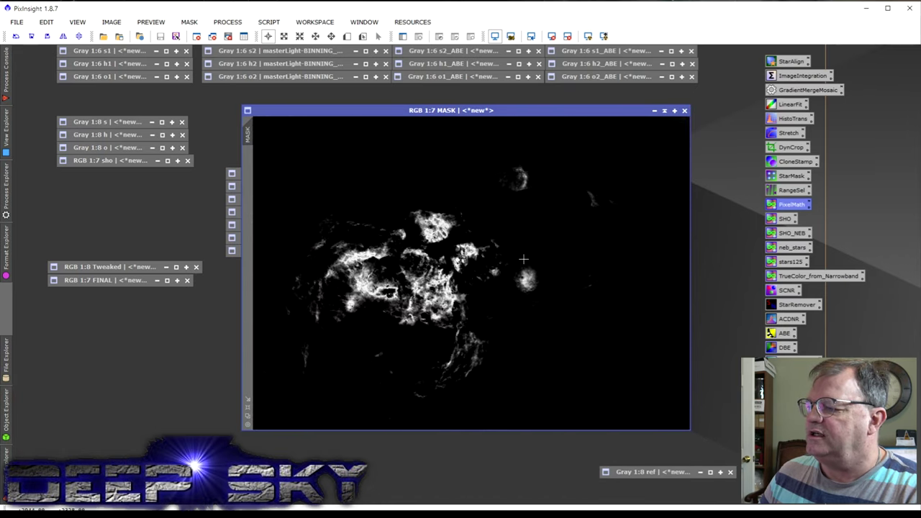
left_click(655, 111)
left_click(708, 160)
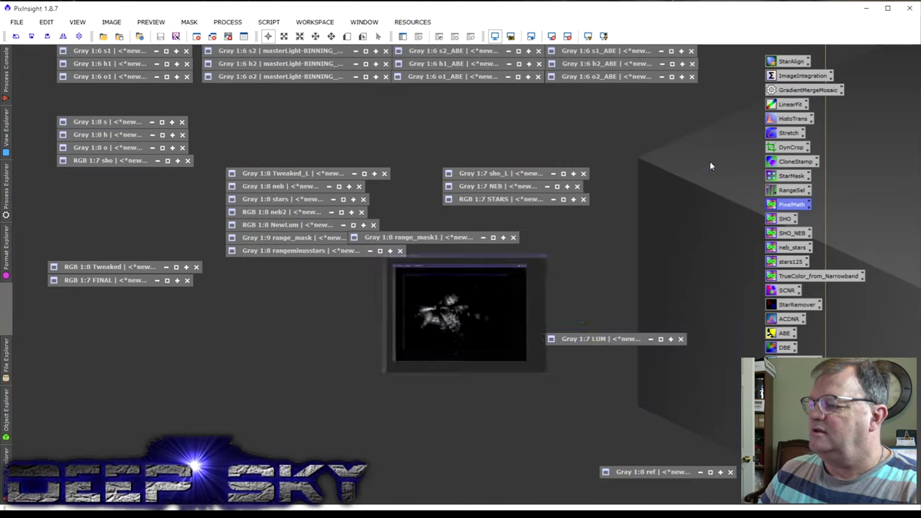
left_click_drag(628, 339, 471, 359)
left_click(536, 316)
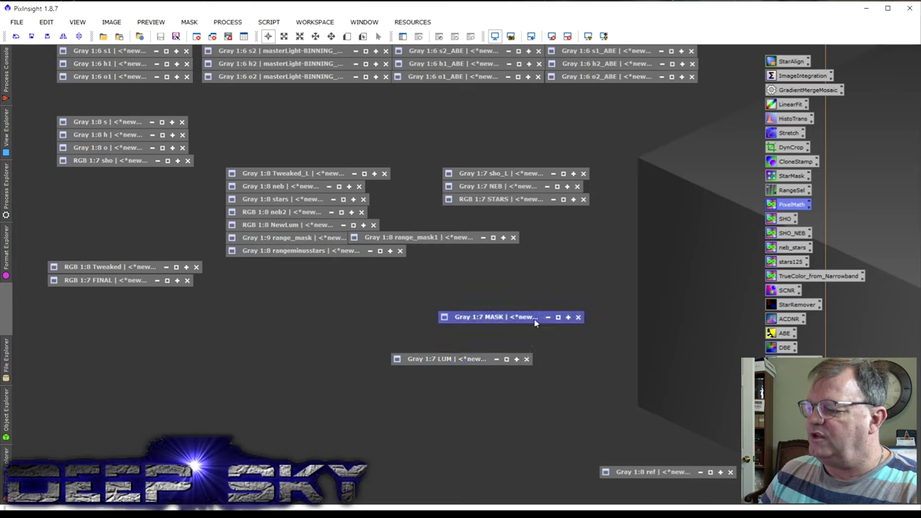
left_click_drag(535, 321, 492, 379)
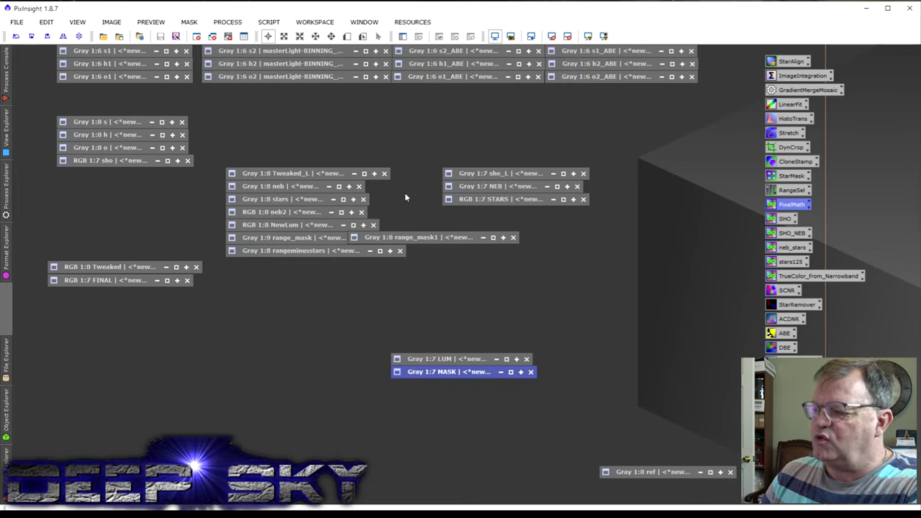
Open the LUM and MASK images to view each of them, and collapse both again.
left_click(508, 359)
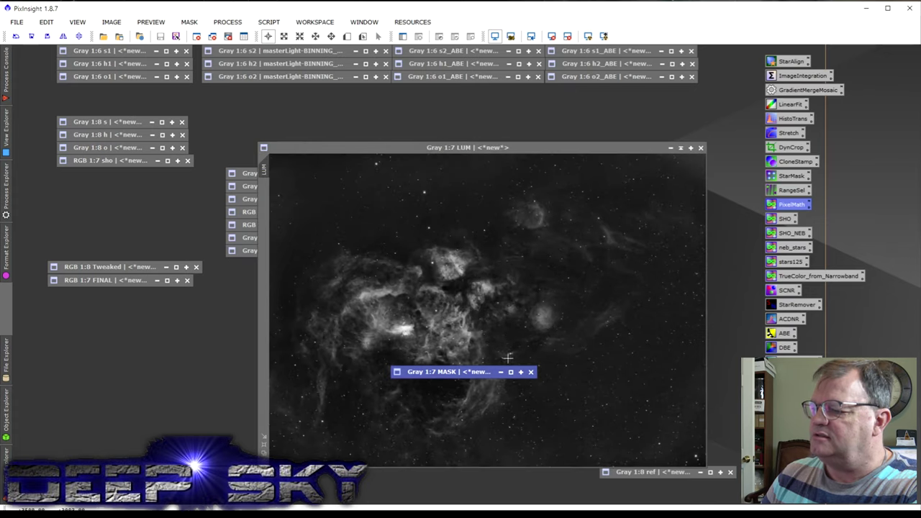
left_click(511, 372)
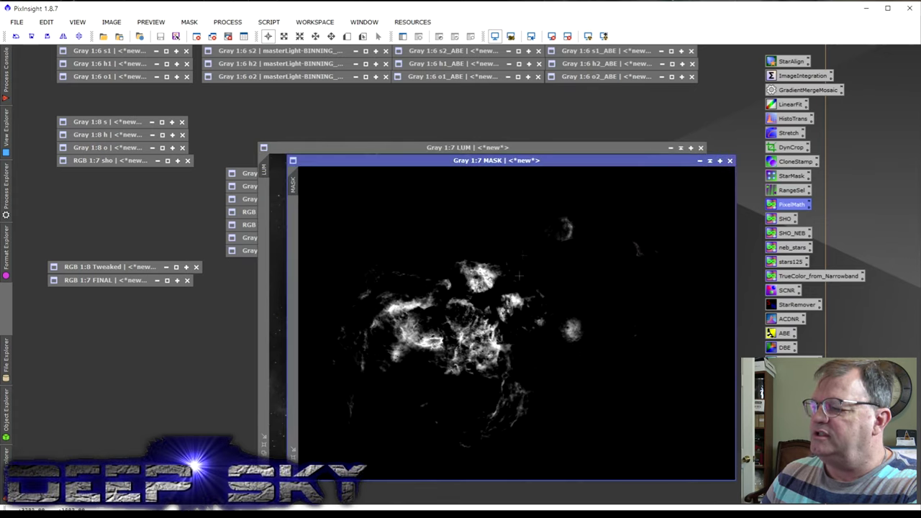
left_click_drag(554, 163, 642, 193)
left_click_drag(549, 145, 674, 144)
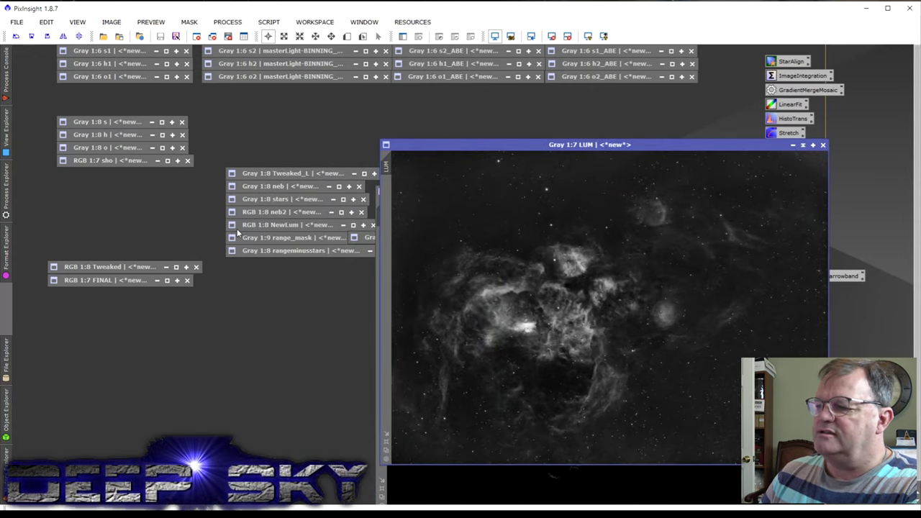
left_click(803, 145)
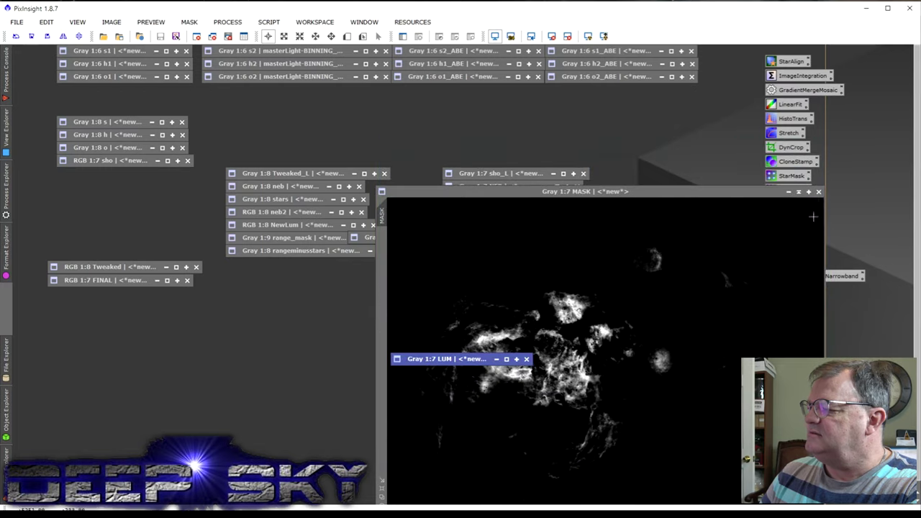
left_click(799, 192)
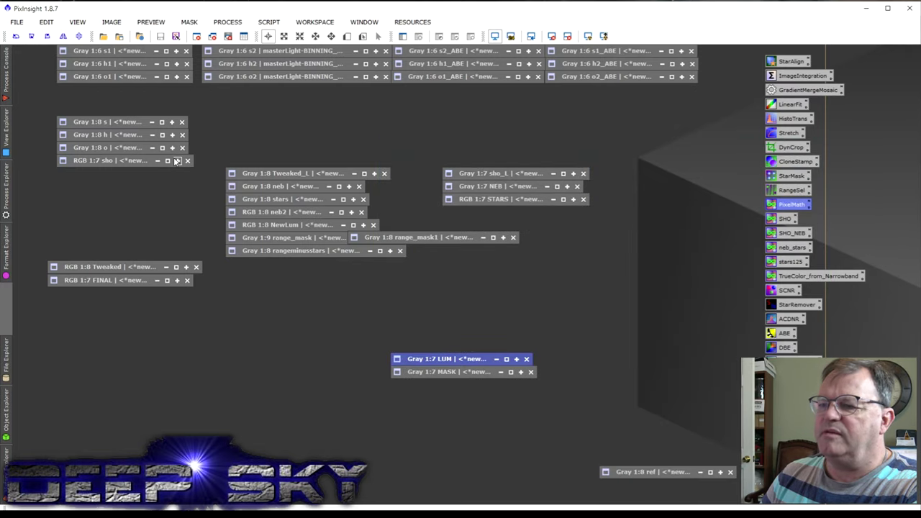
Open the sho color image and the LUM image so both are visible.
left_click(167, 160)
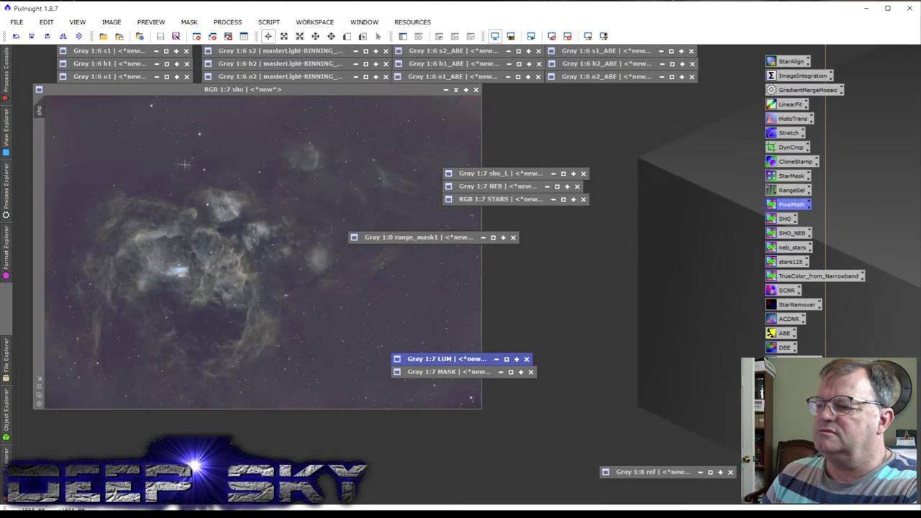
left_click(517, 359)
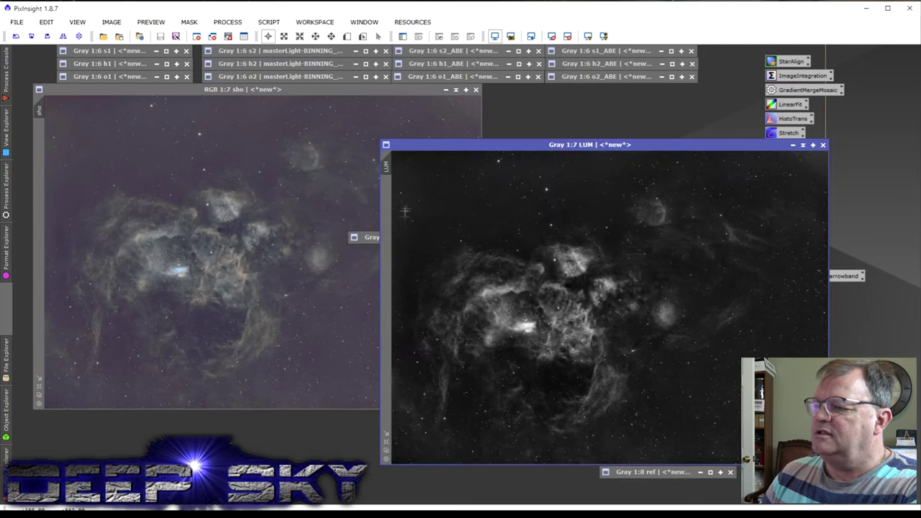
Apply the LUM image as a mask on the sho image and invert it so the nebula is protected.
left_click_drag(394, 164, 39, 169)
left_click_drag(316, 94, 423, 117)
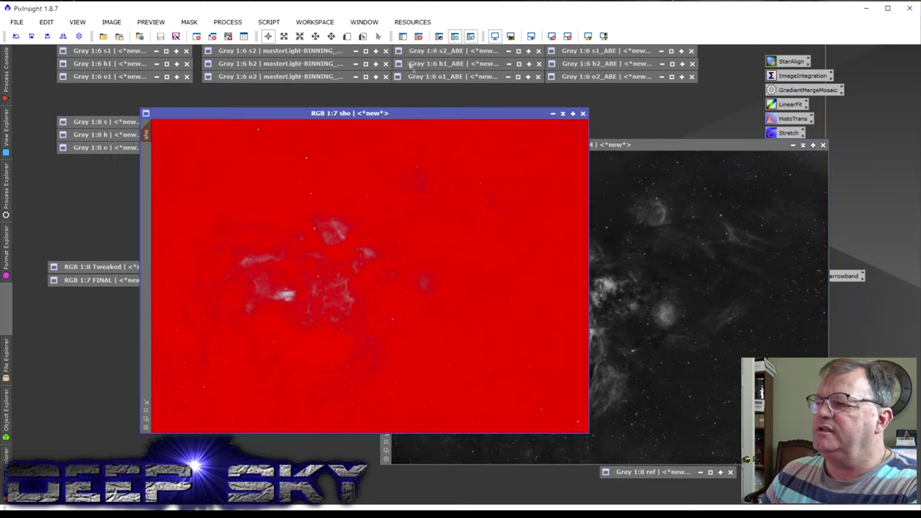
left_click(439, 36)
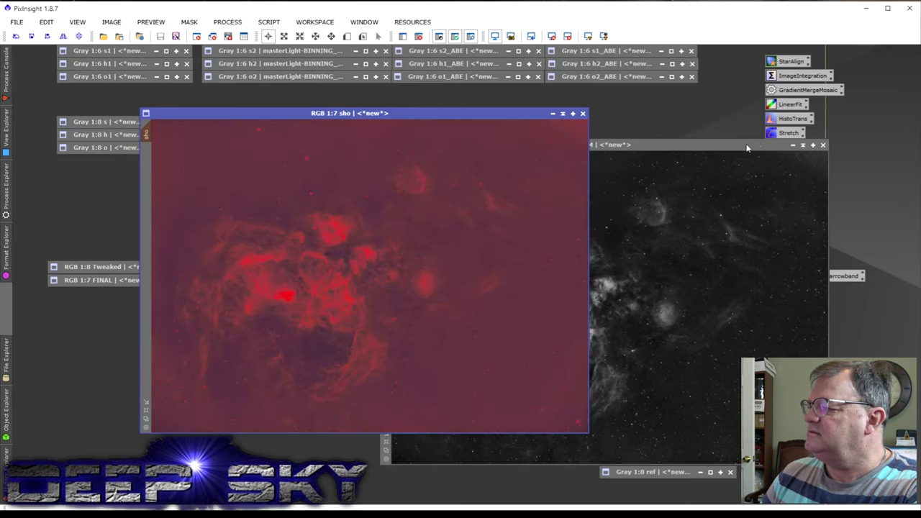
left_click_drag(747, 148, 665, 176)
left_click(538, 115)
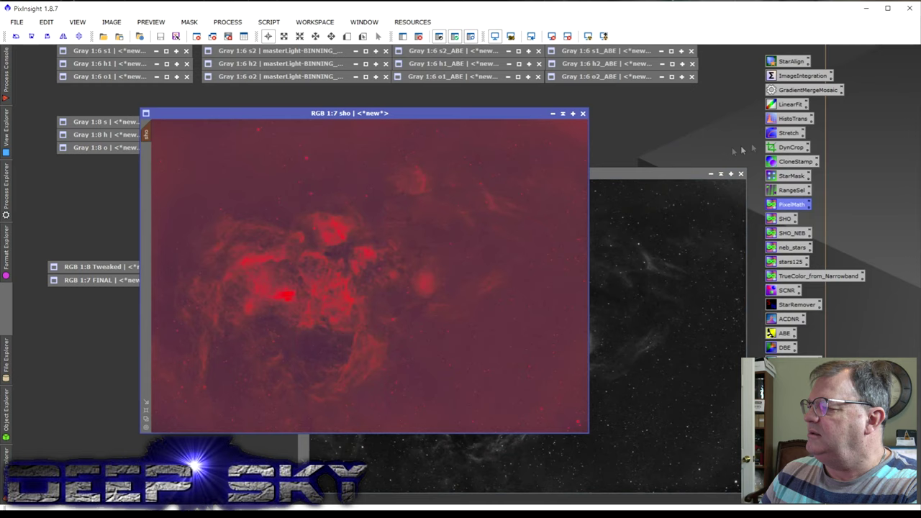
Darken the sho background through the mask with HistogramTransformation, raising the midtones balance under a real-time preview.
right_click(782, 117)
left_click(834, 128)
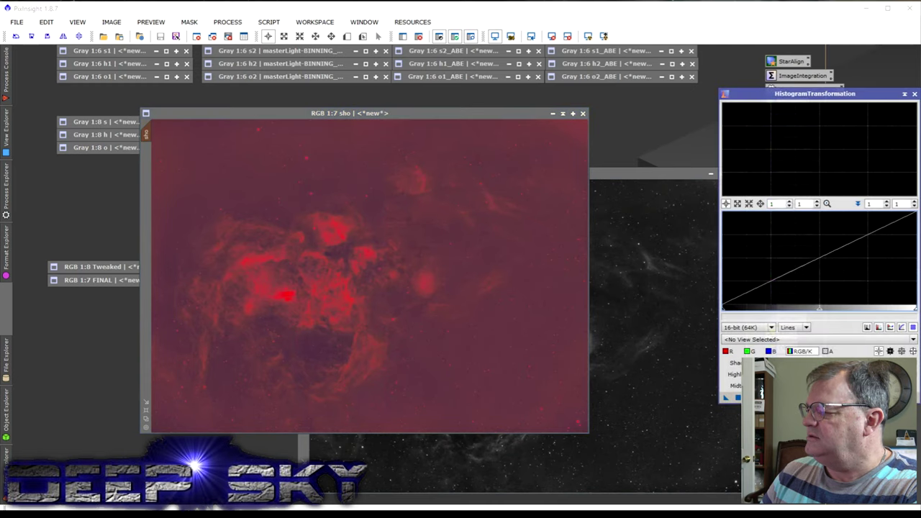
left_click(804, 336)
left_click_drag(823, 315, 880, 314)
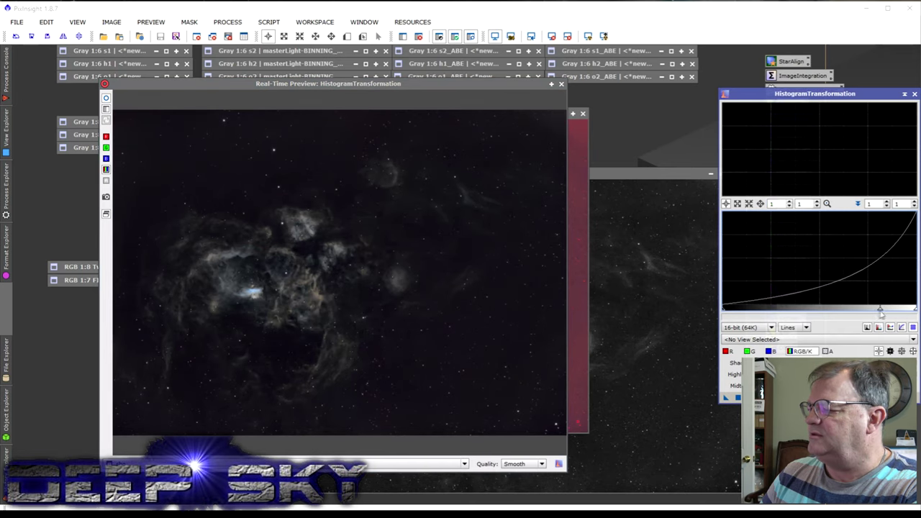
left_click(737, 399)
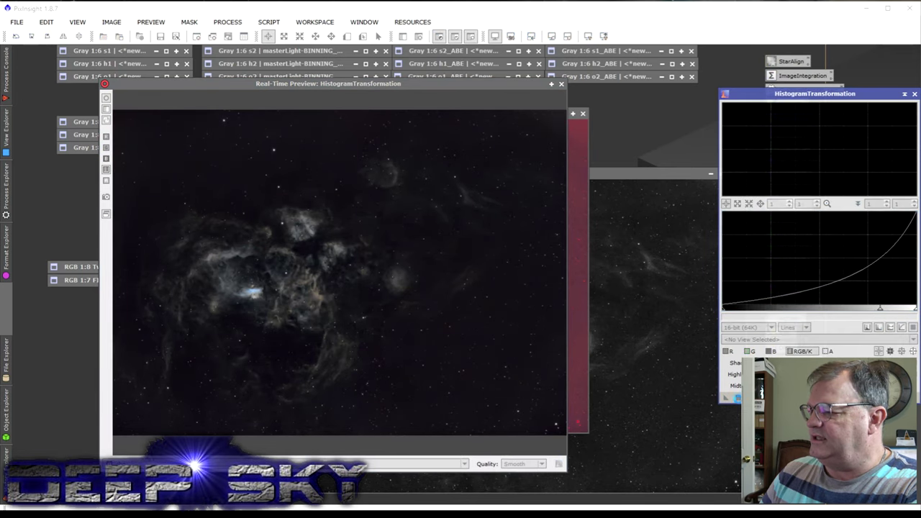
left_click(563, 84)
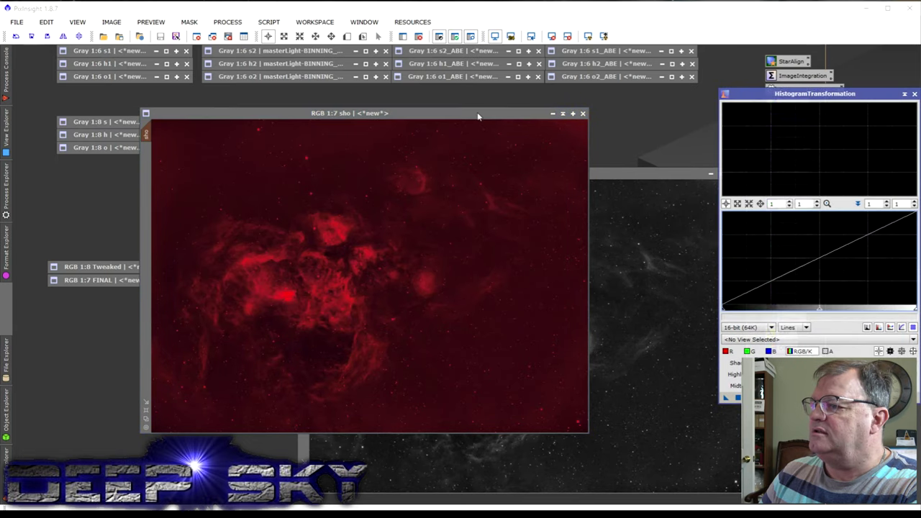
Invert the mask on sho and brighten the nebula with HistogramTransformation by lowering the midtones balance.
left_click(438, 36)
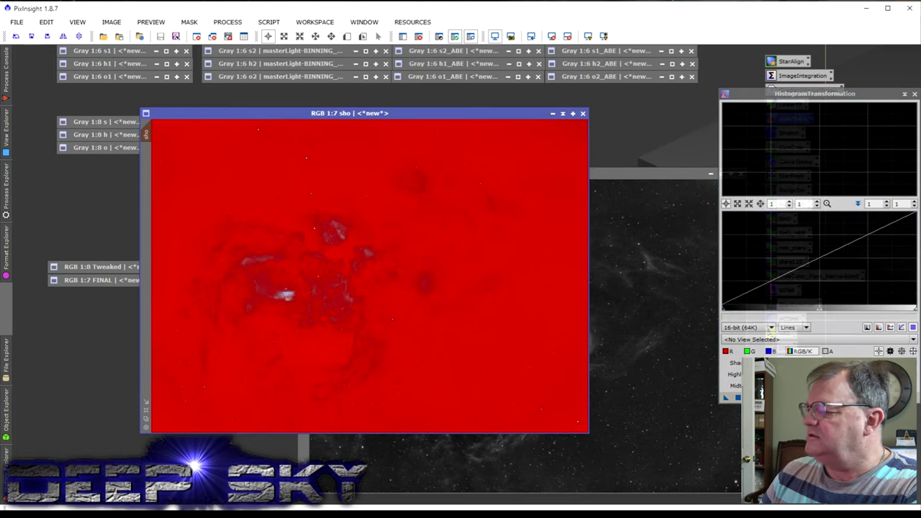
left_click(749, 398)
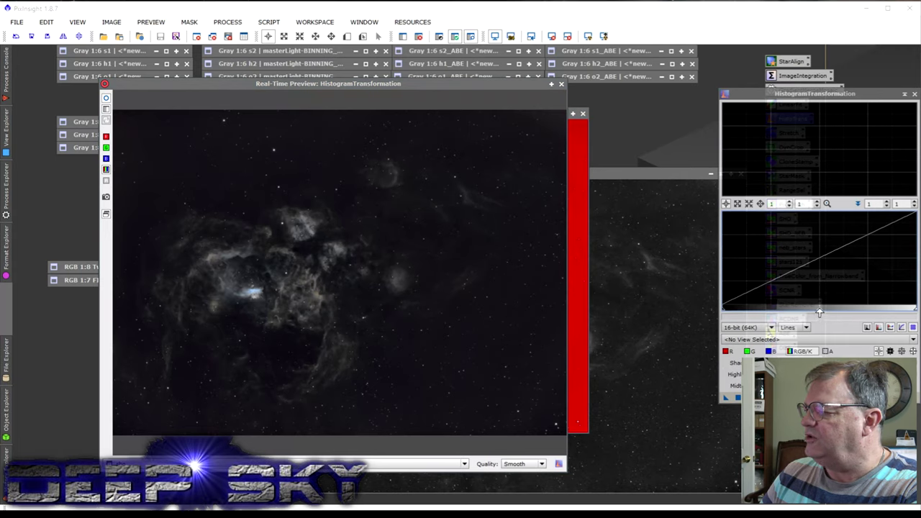
left_click_drag(819, 312, 772, 325)
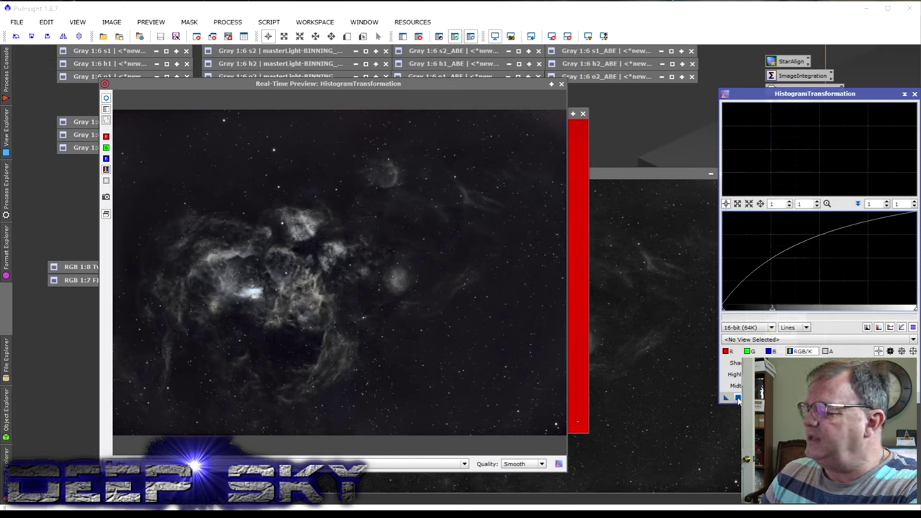
left_click(738, 397)
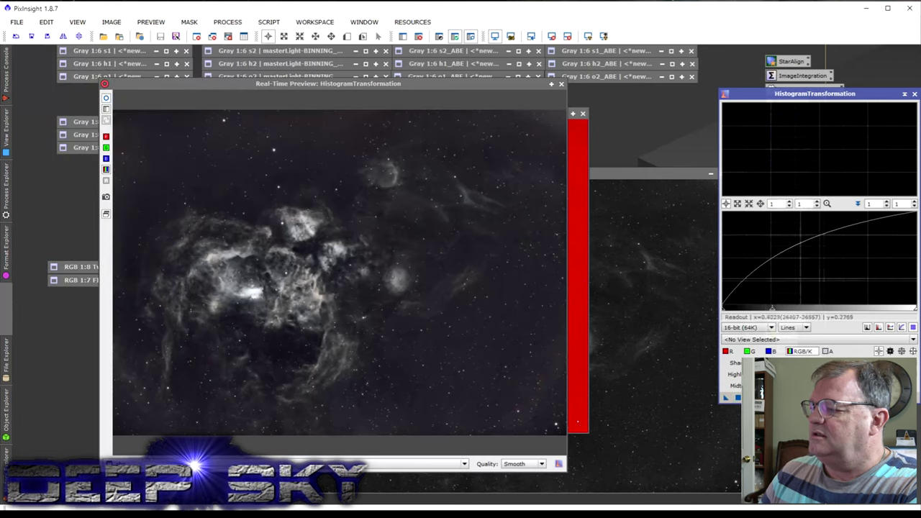
left_click(915, 95)
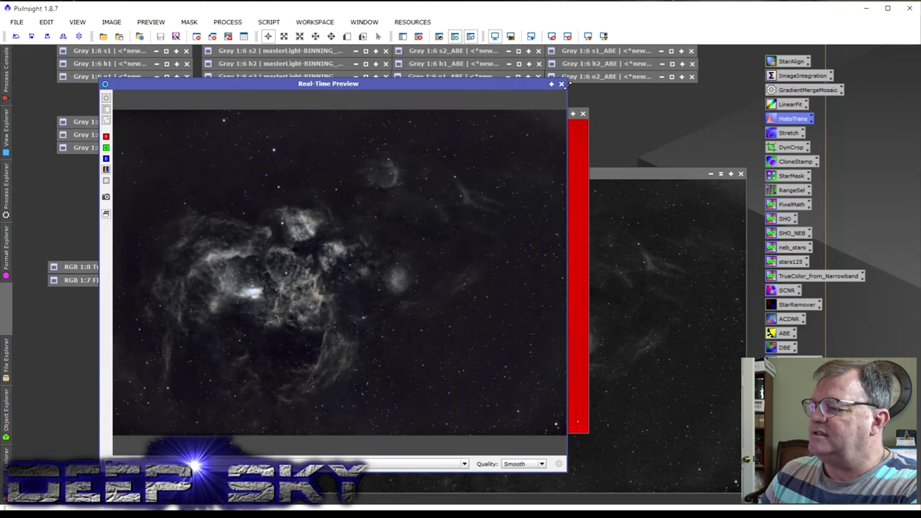
left_click(561, 85)
left_click_drag(487, 117, 510, 112)
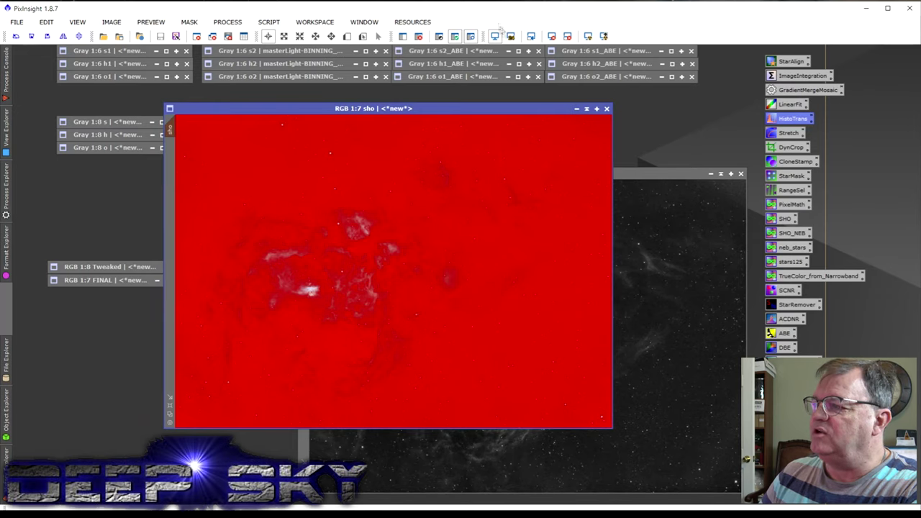
Invert the mask again to protect the nebula, and check the sho image with the mask overlay temporarily hidden.
left_click(440, 37)
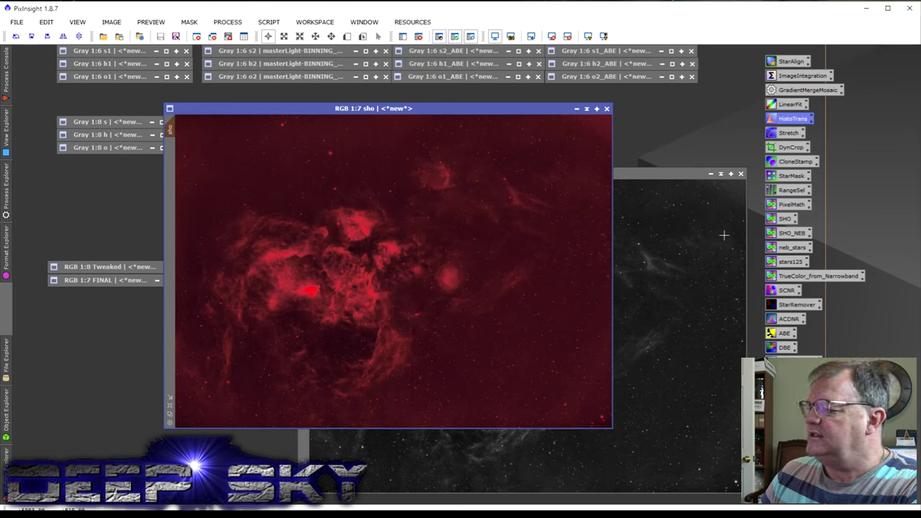
left_click(473, 36)
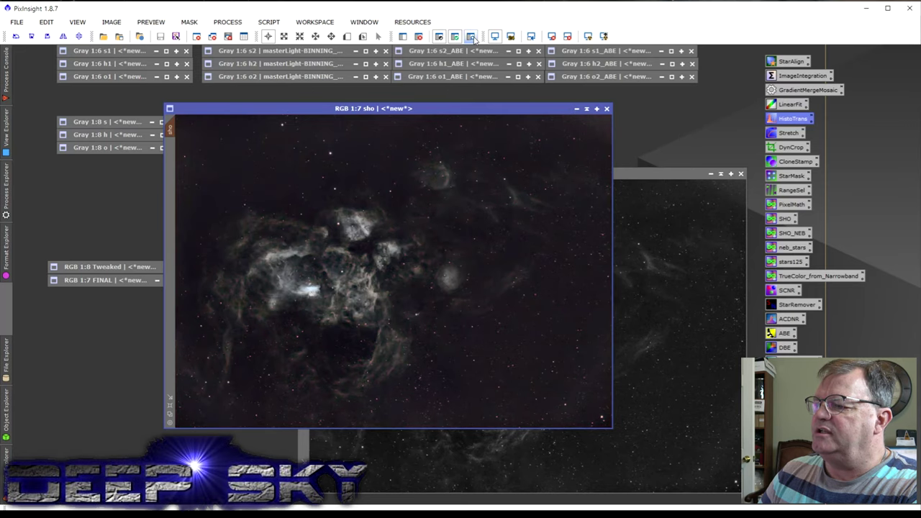
scroll(498, 281, "up", 4)
scroll(498, 282, "down", 4)
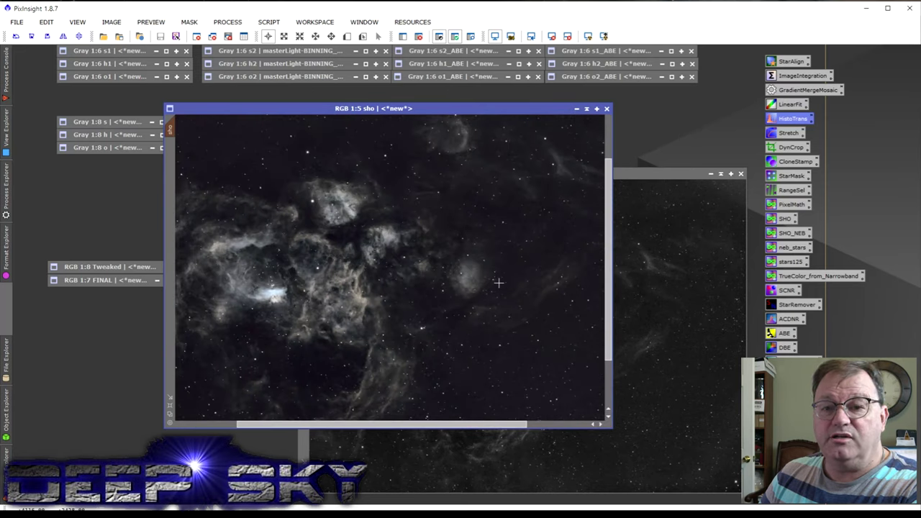
left_click(471, 36)
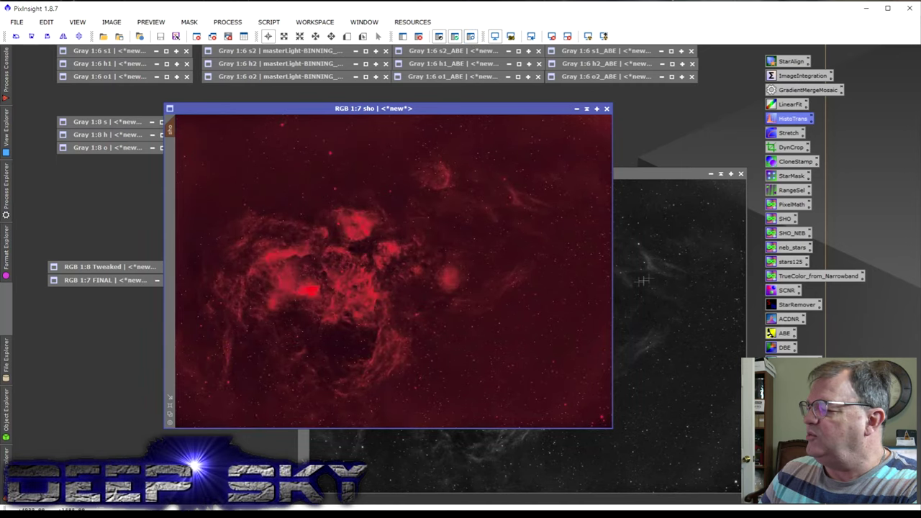
Apply the saved ACDNR noise reduction to the masked sho image and inspect the background up close.
left_click_drag(789, 318, 507, 334)
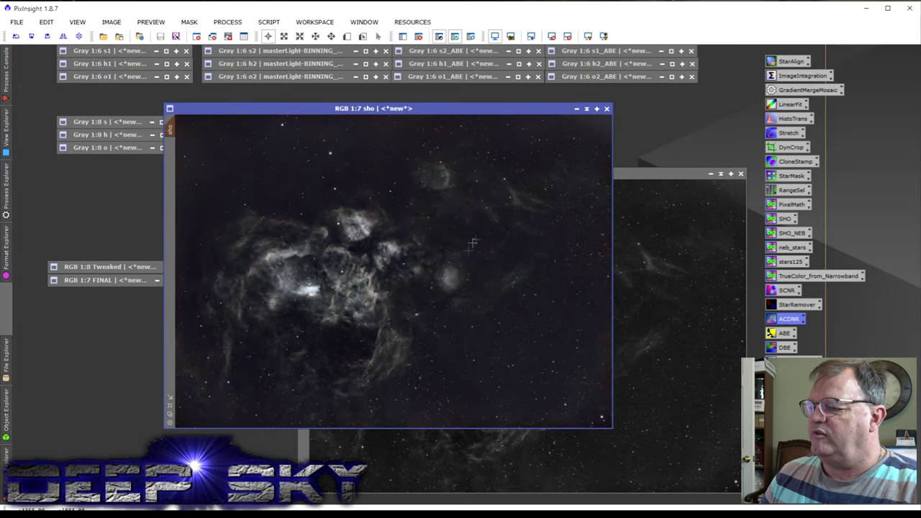
scroll(472, 376, "up", 1)
scroll(473, 376, "up", 2)
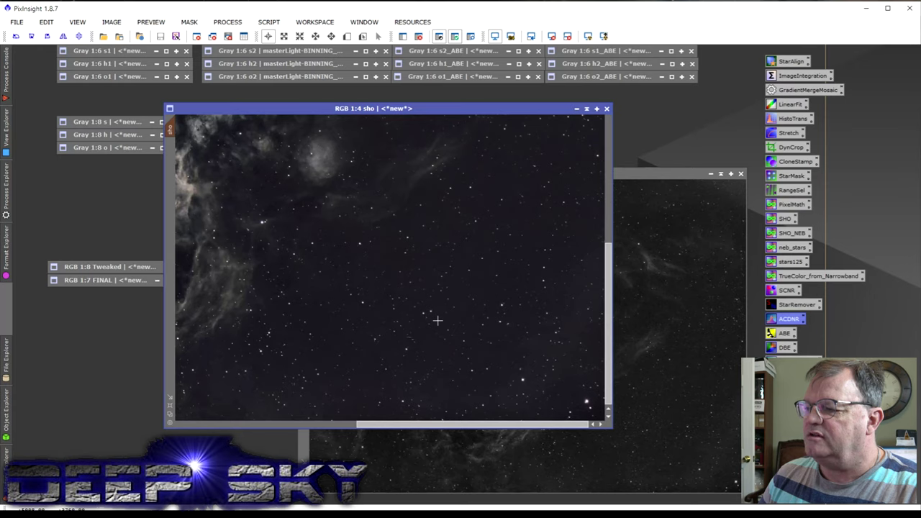
scroll(438, 320, "up", 2)
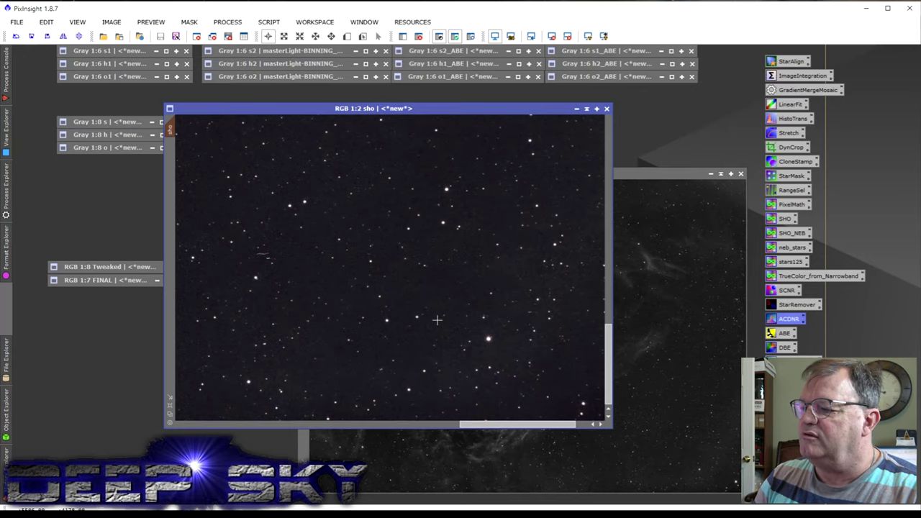
scroll(436, 317, "down", 5)
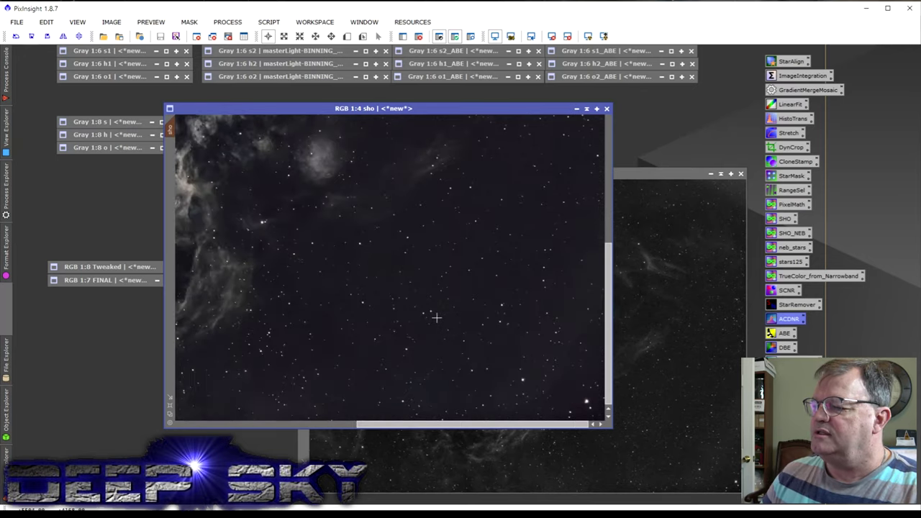
Show the mask overlay, review the saved MultiscaleLinearTransform noise reduction settings, and apply that process to the sho image.
left_click(470, 36)
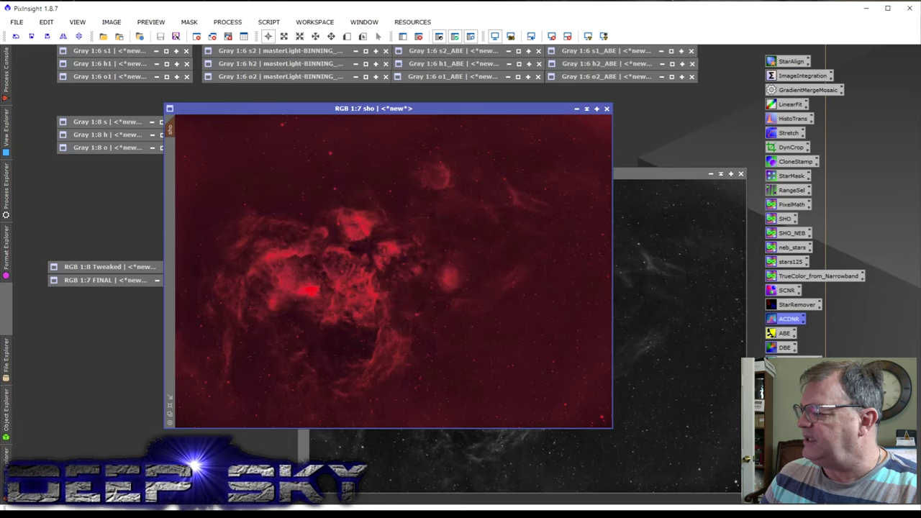
right_click(788, 319)
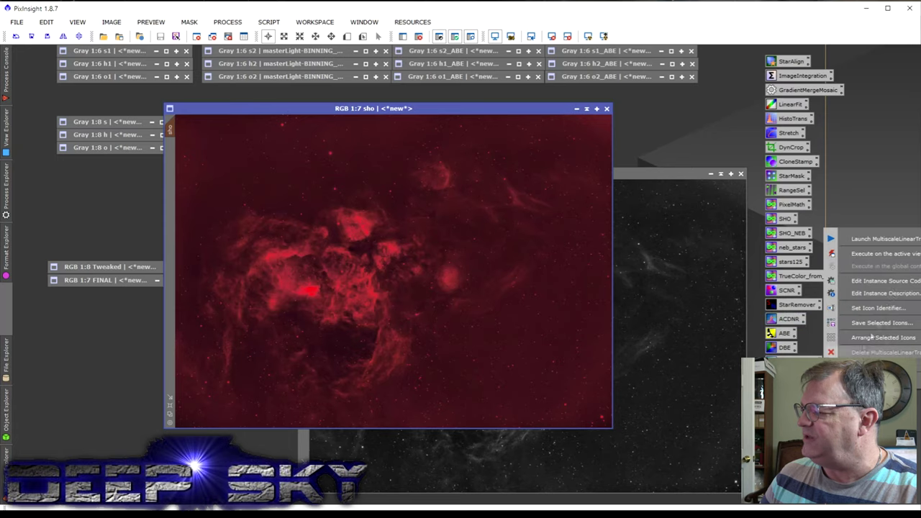
left_click(864, 242)
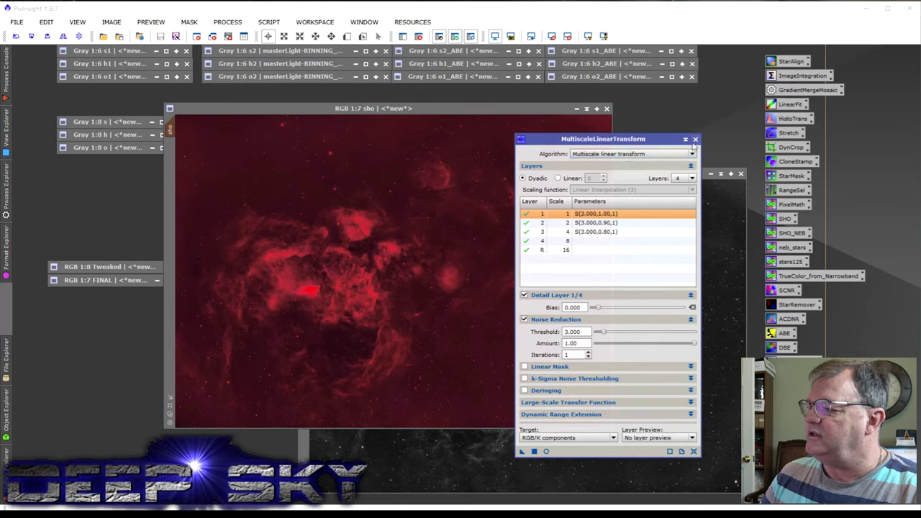
left_click(695, 139)
left_click_drag(787, 319, 551, 333)
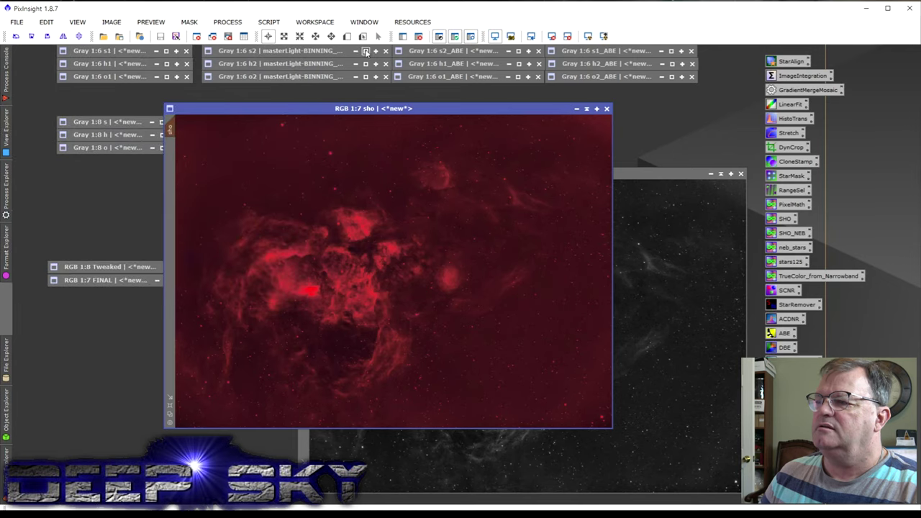
Hide the mask overlay and examine the background noise, stars and artifacts in the sho image up close.
left_click(471, 36)
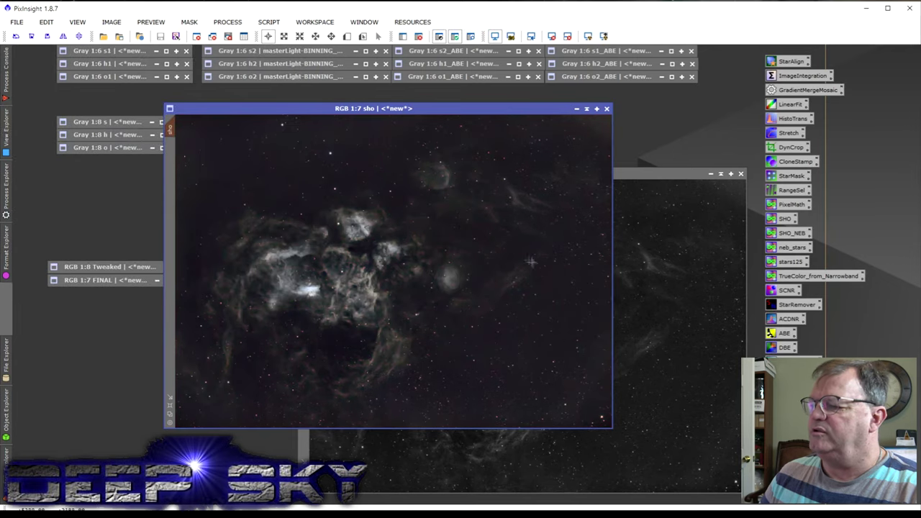
scroll(521, 318, "up", 2)
scroll(514, 316, "up", 2)
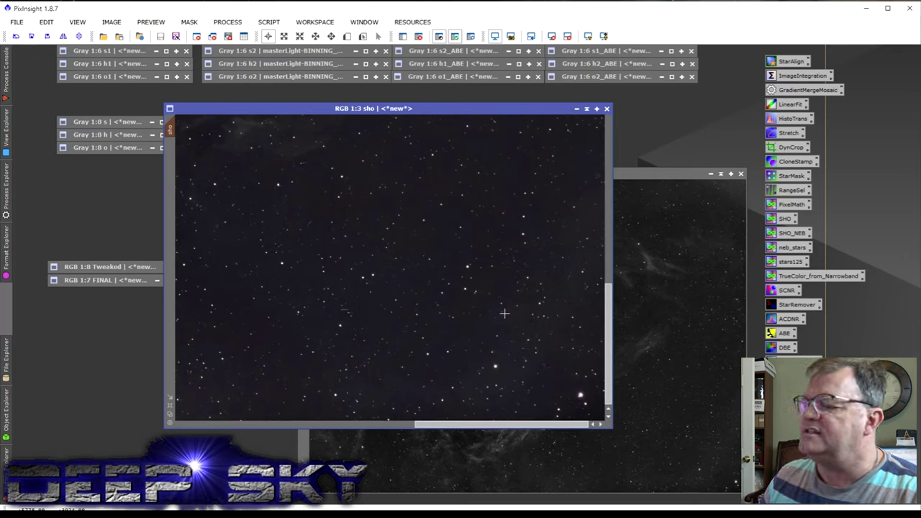
scroll(504, 314, "up", 3)
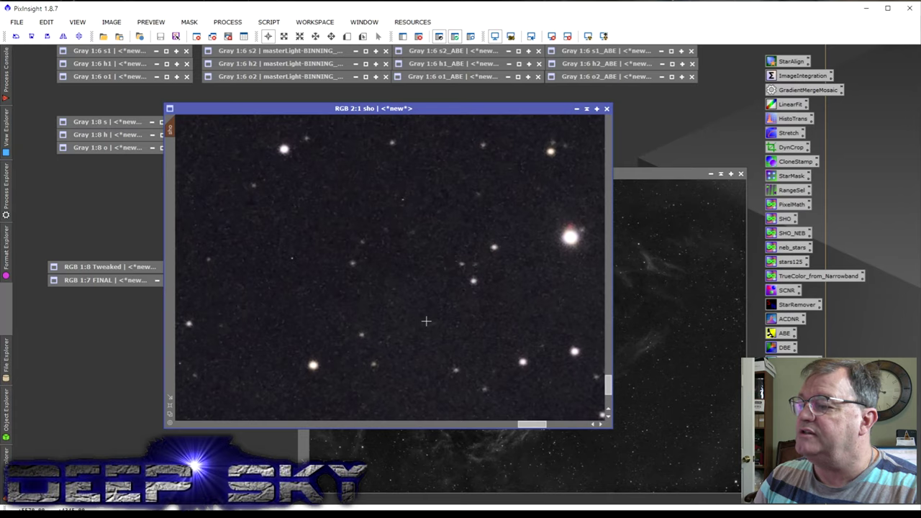
scroll(442, 305, "down", 2)
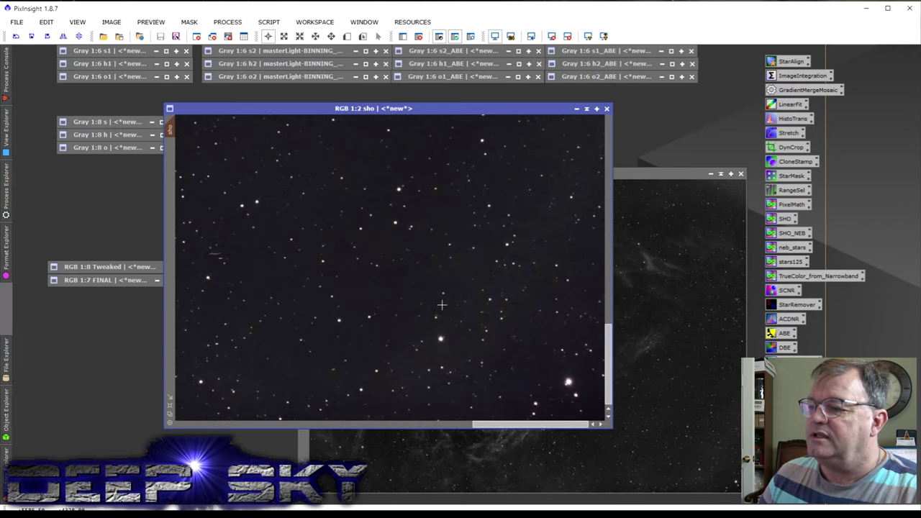
scroll(295, 280, "down", 1)
scroll(346, 322, "up", 2)
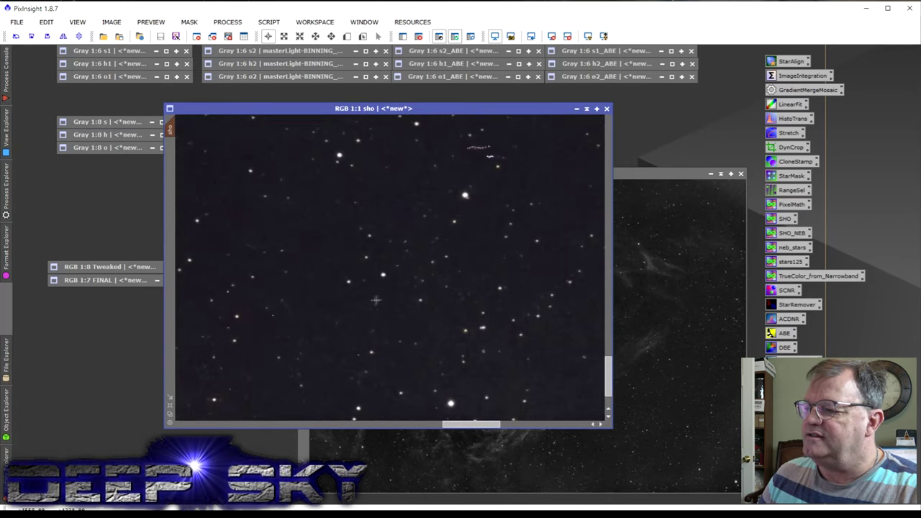
scroll(461, 216, "down", 1)
scroll(395, 255, "up", 2)
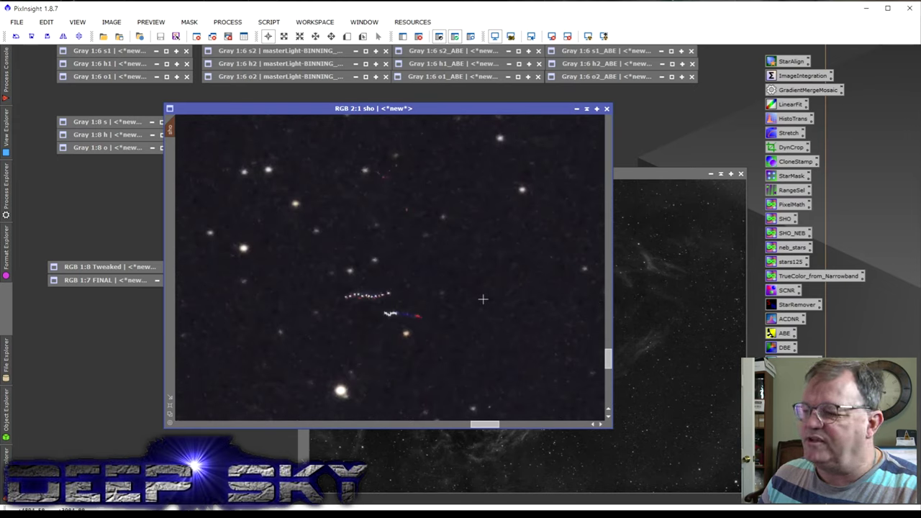
scroll(482, 298, "down", 7)
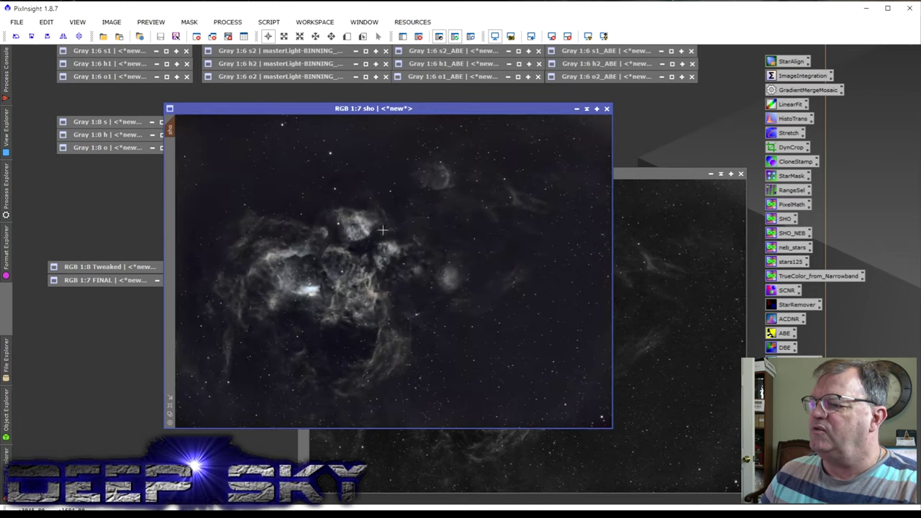
Collapse the LUM image and remove the mask from the sho image.
left_click(657, 182)
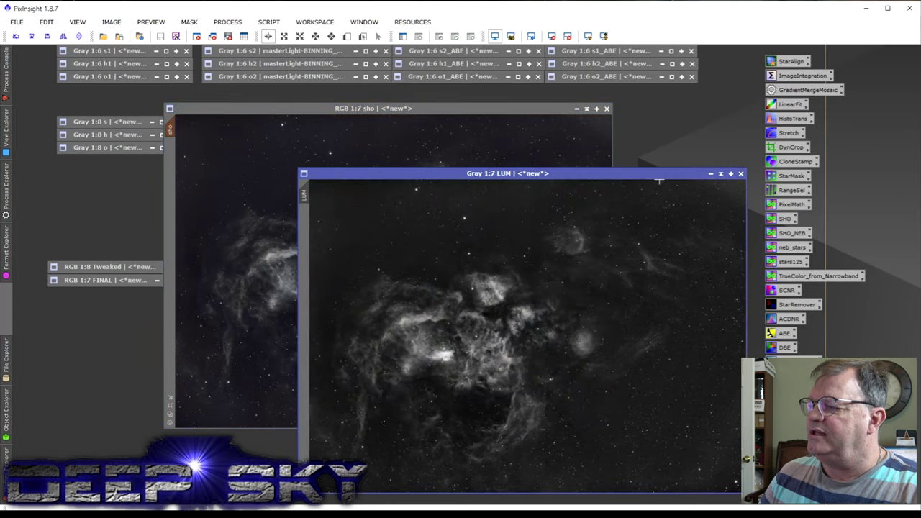
left_click(720, 174)
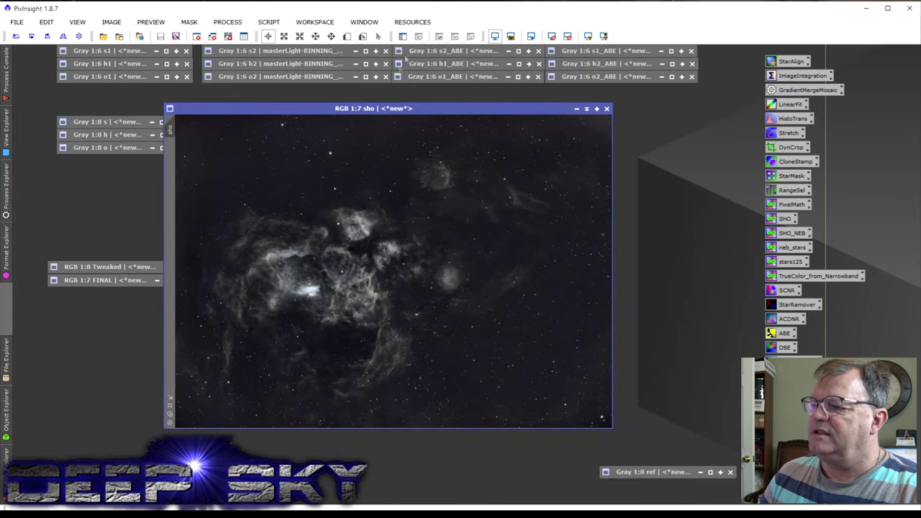
left_click(419, 36)
left_click(168, 161)
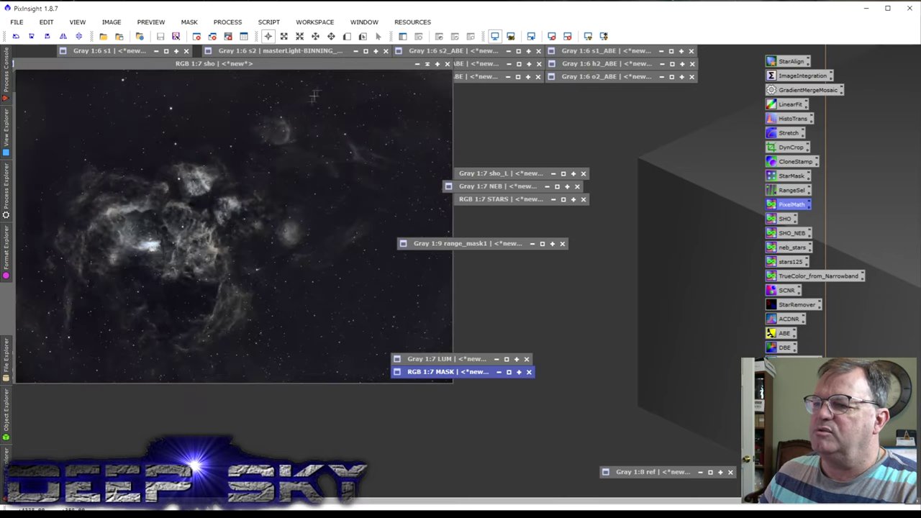
Restore the MASK image and apply it as a mask to the sho image.
left_click_drag(331, 64, 360, 71)
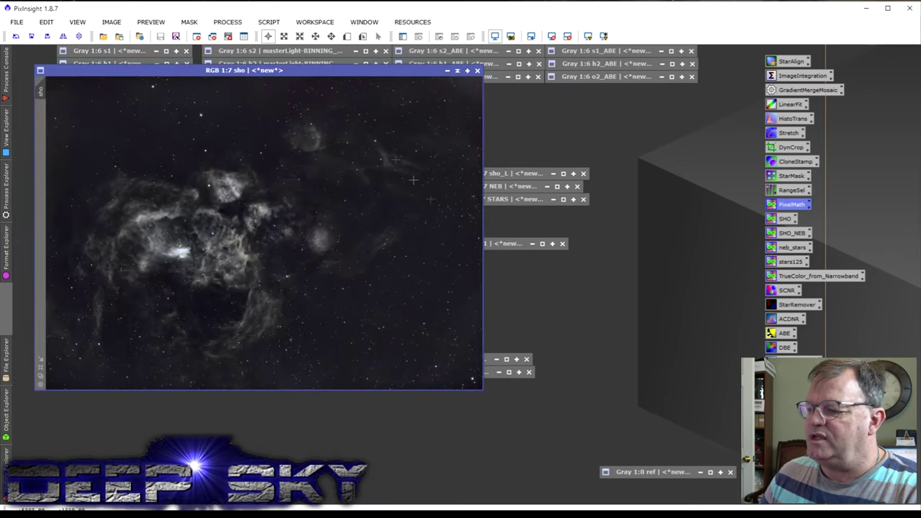
left_click(495, 375)
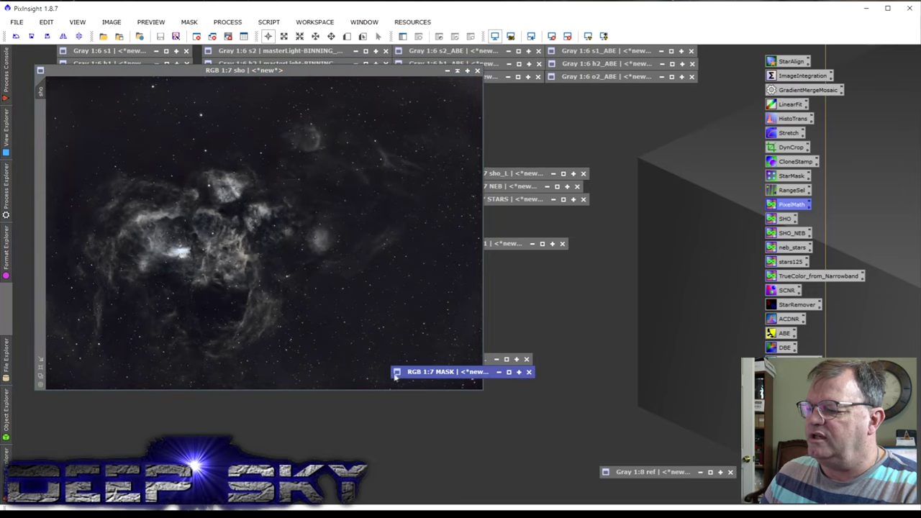
left_click(509, 372)
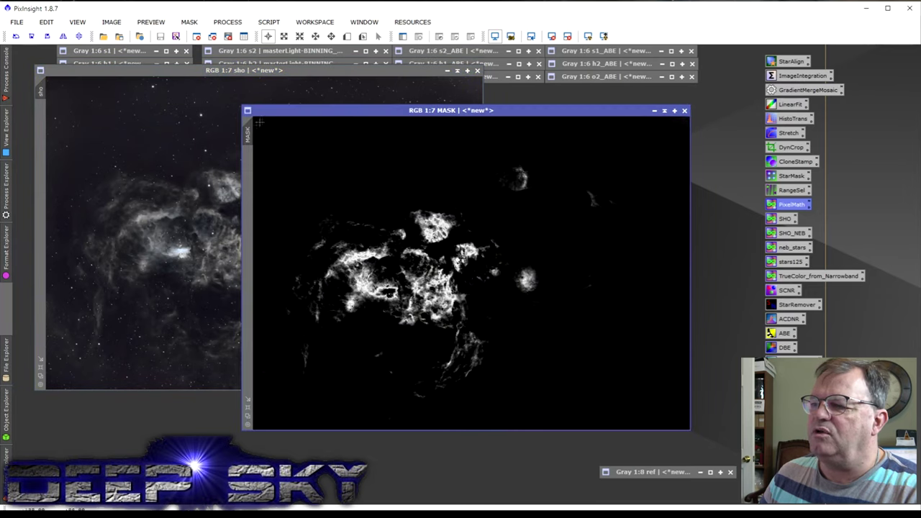
left_click_drag(251, 132, 45, 126)
left_click(335, 75)
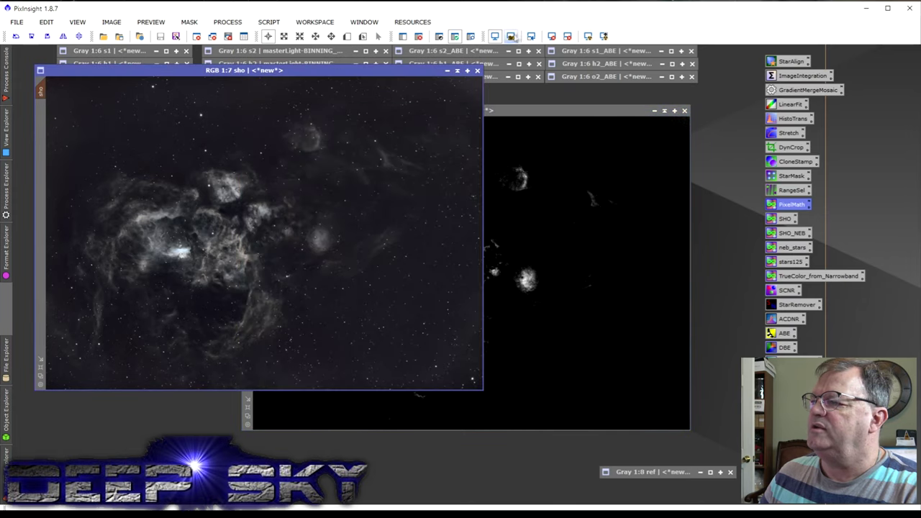
Show the mask overlay on the sho image, compare it with MASK, and place the sho window over the MASK window.
left_click(471, 37)
left_click_drag(364, 77, 503, 83)
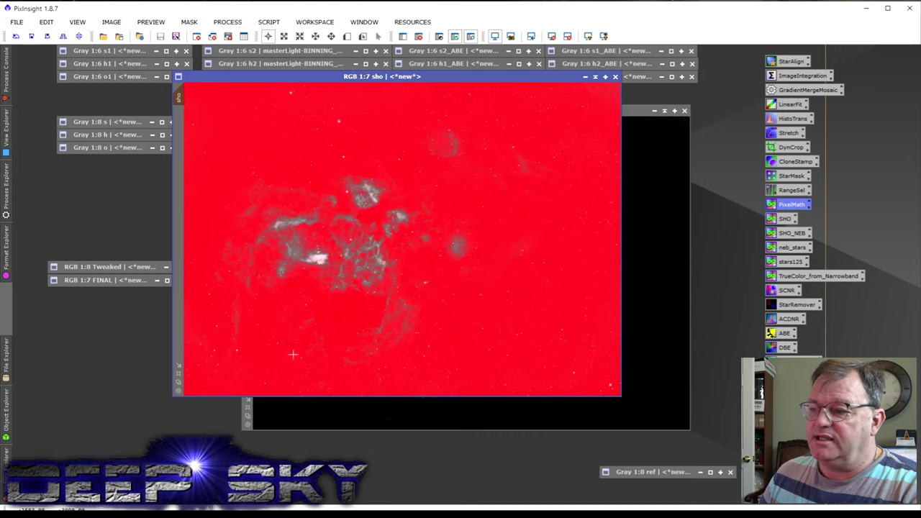
left_click(645, 113)
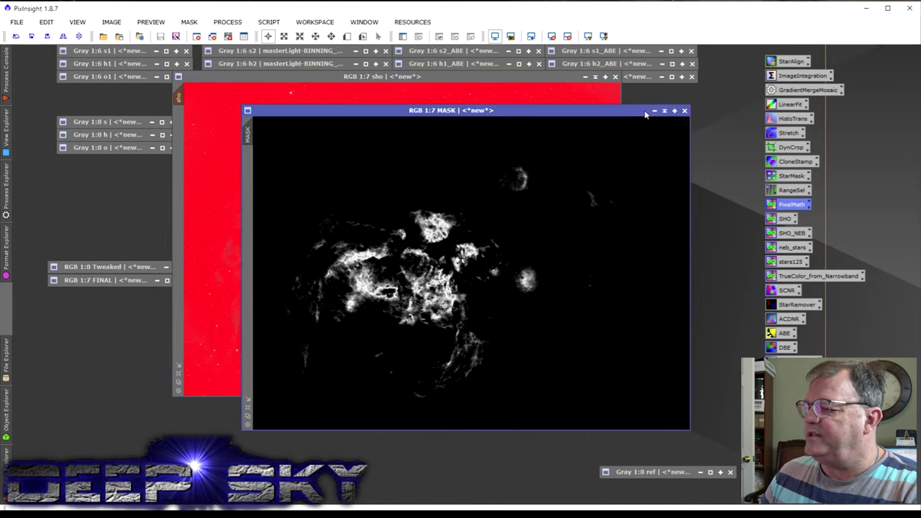
left_click(505, 90)
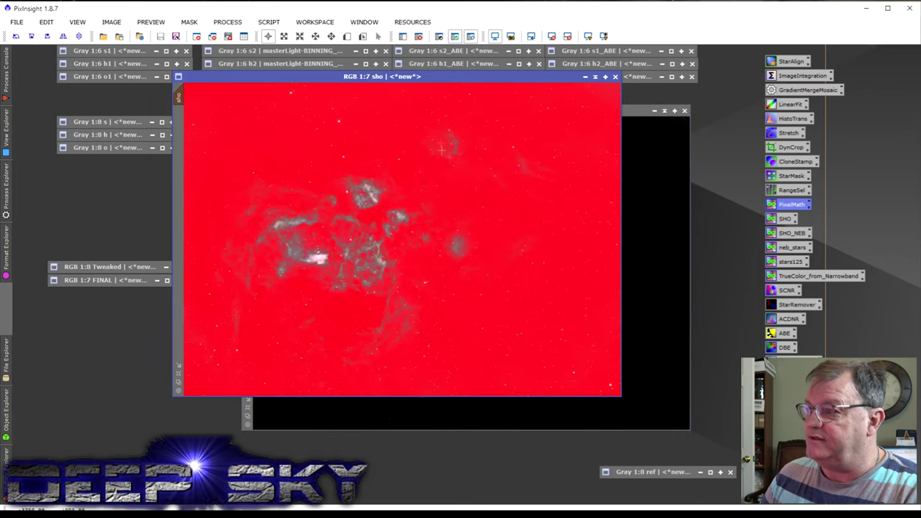
left_click_drag(511, 79, 608, 115)
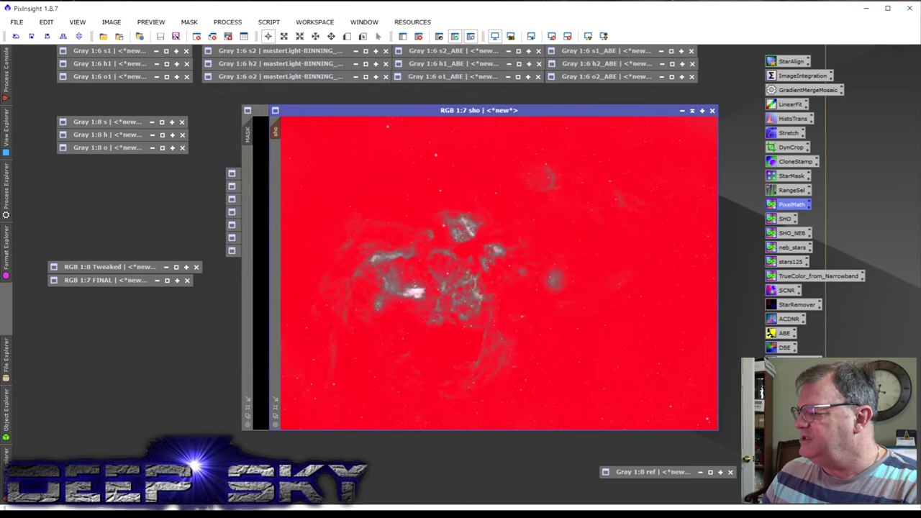
Launch the saved UnsharpMask process with a real-time preview of sho and set StdDev to 3.40.
right_click(792, 204)
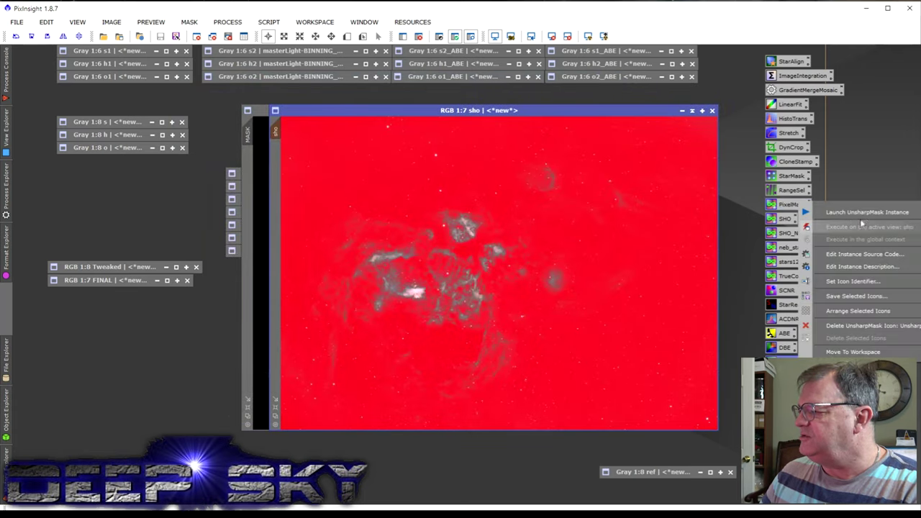
left_click(860, 224)
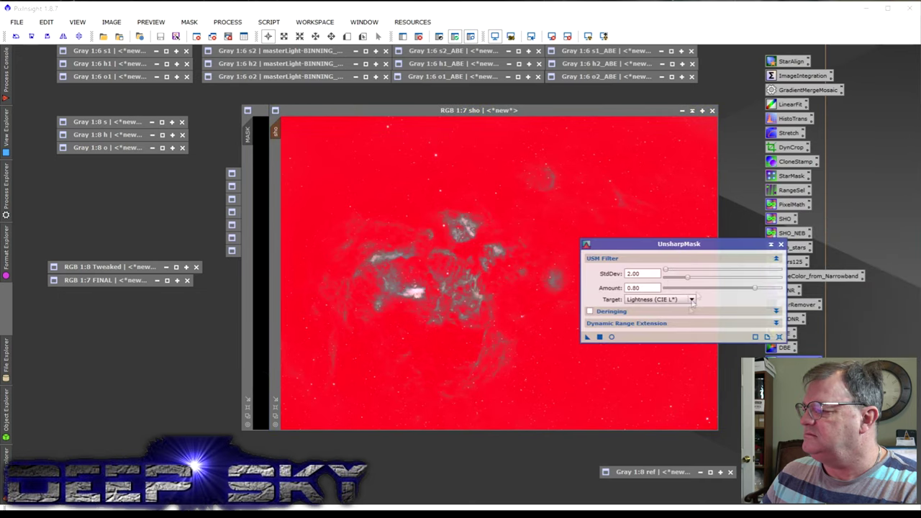
left_click(611, 337)
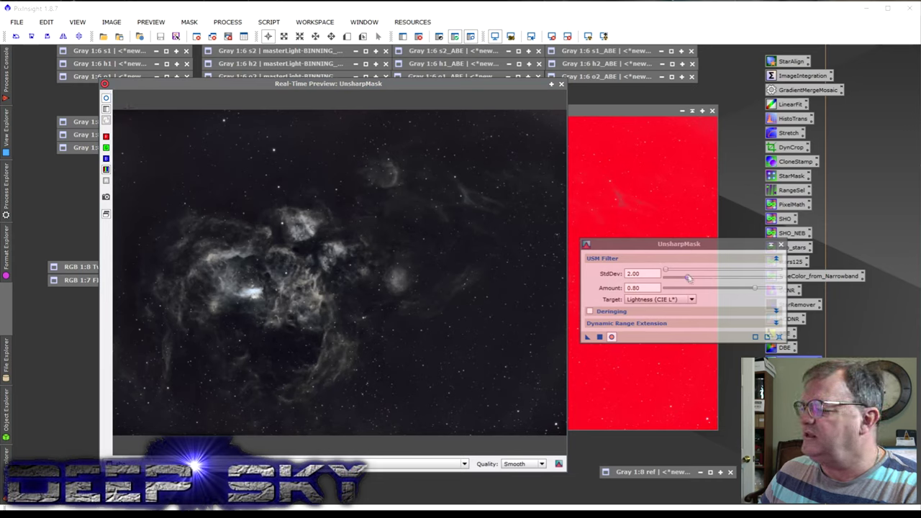
left_click_drag(671, 274, 663, 274)
left_click_drag(781, 281, 705, 281)
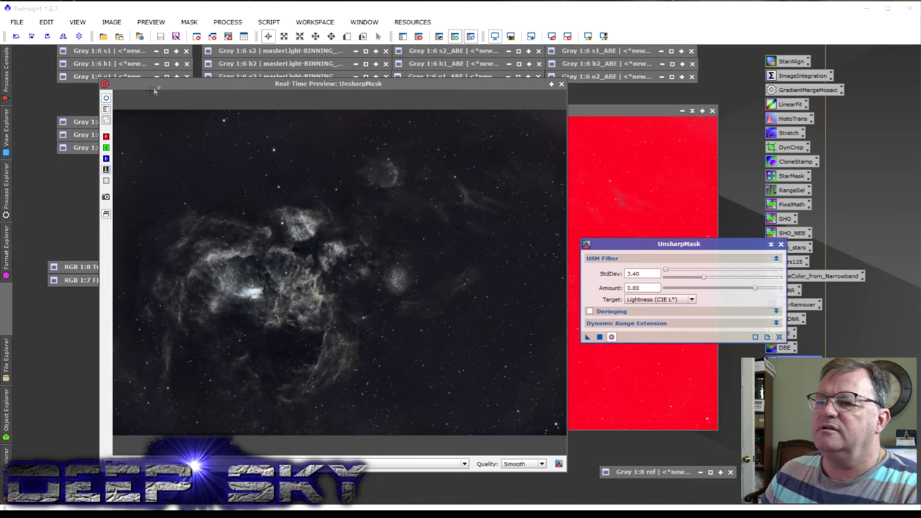
Compare the preview with and without UnsharpMask, apply the sharpening to the sho image, and close the process and preview.
left_click(106, 103)
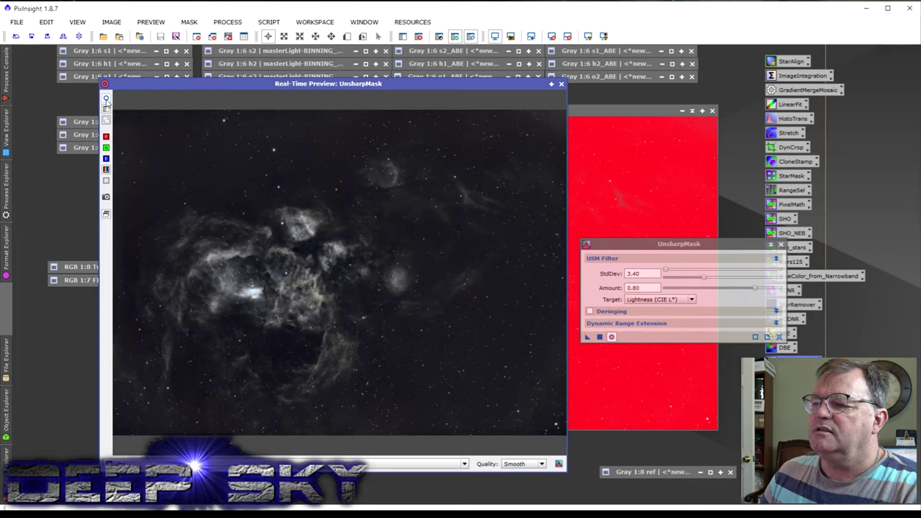
left_click_drag(588, 337, 603, 342)
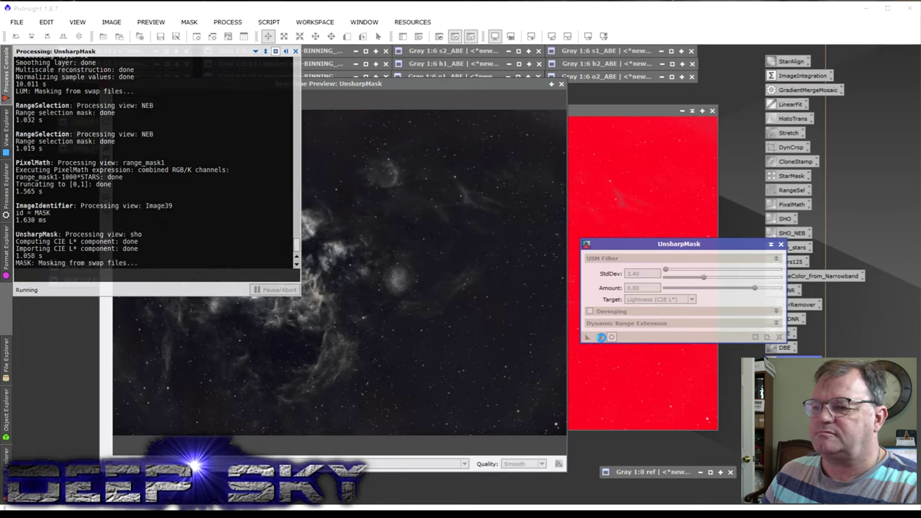
left_click(780, 244)
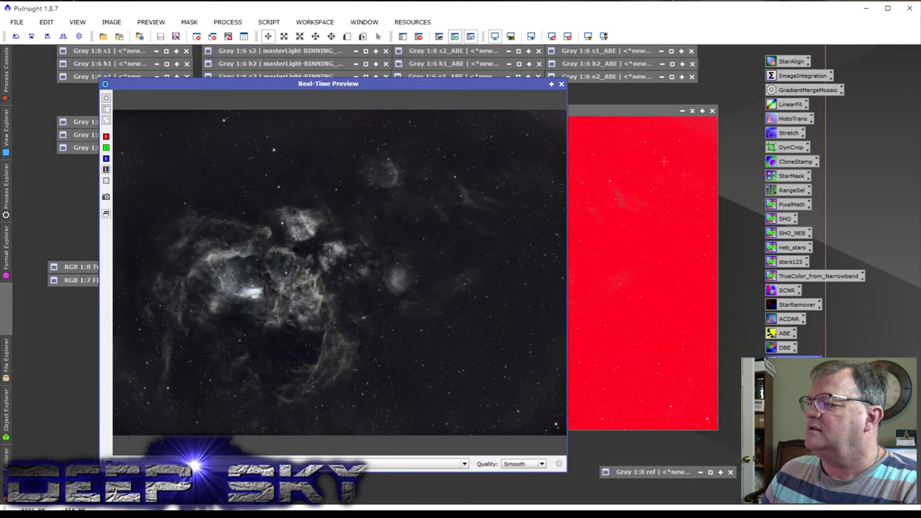
left_click(561, 83)
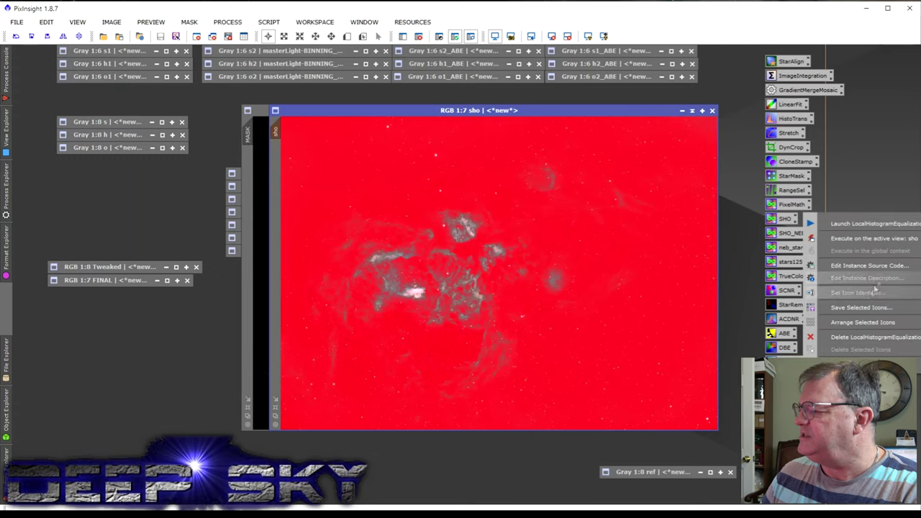
Launch the saved LocalHistogramEqualization process with a real-time preview and set the kernel radius to 122.
left_click(918, 221)
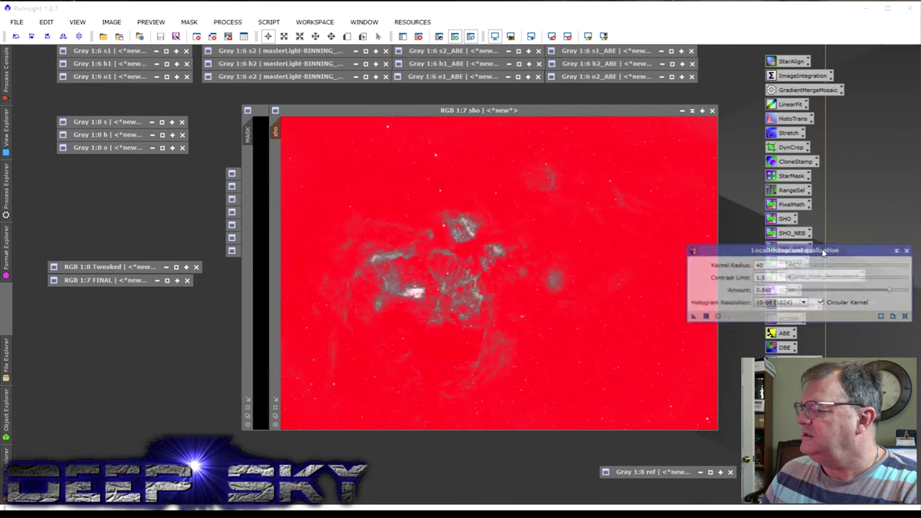
left_click(713, 312)
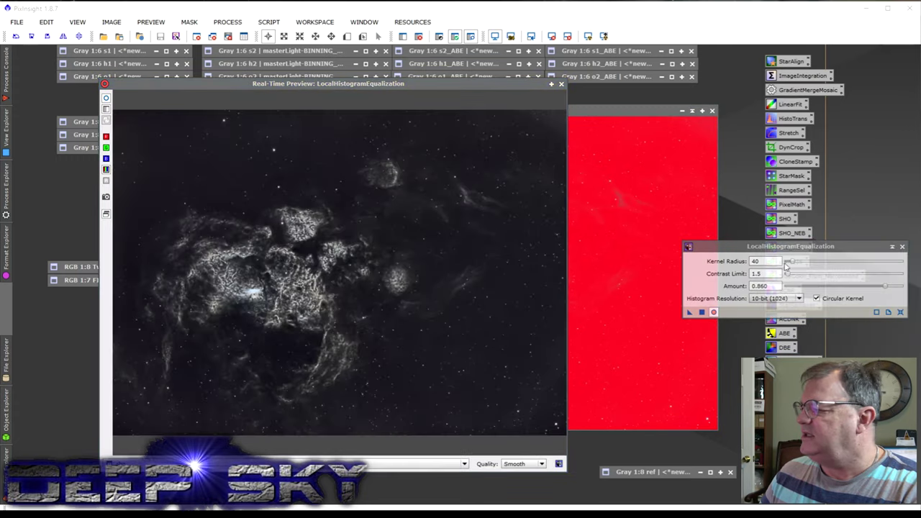
left_click_drag(789, 264, 812, 269)
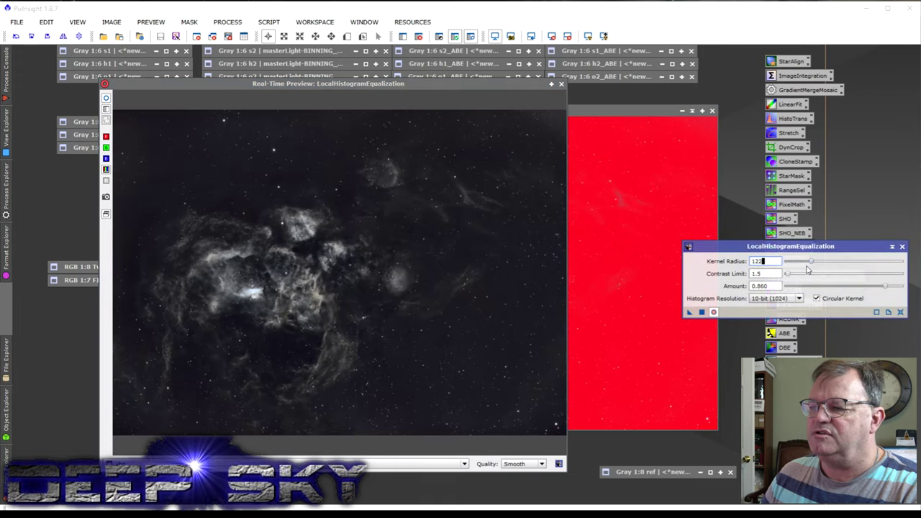
Compare the preview with and without LocalHistogramEqualization, apply it to the sho image, and close the process and preview.
left_click(106, 98)
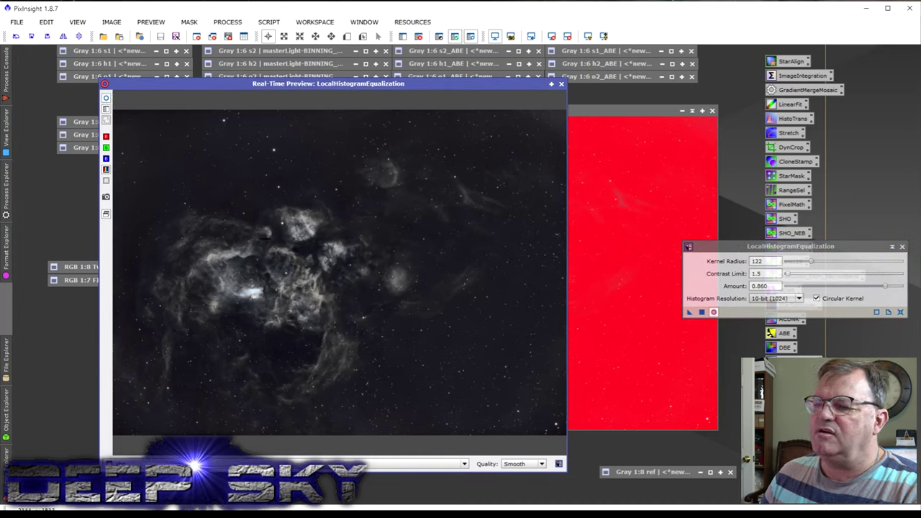
left_click(701, 312)
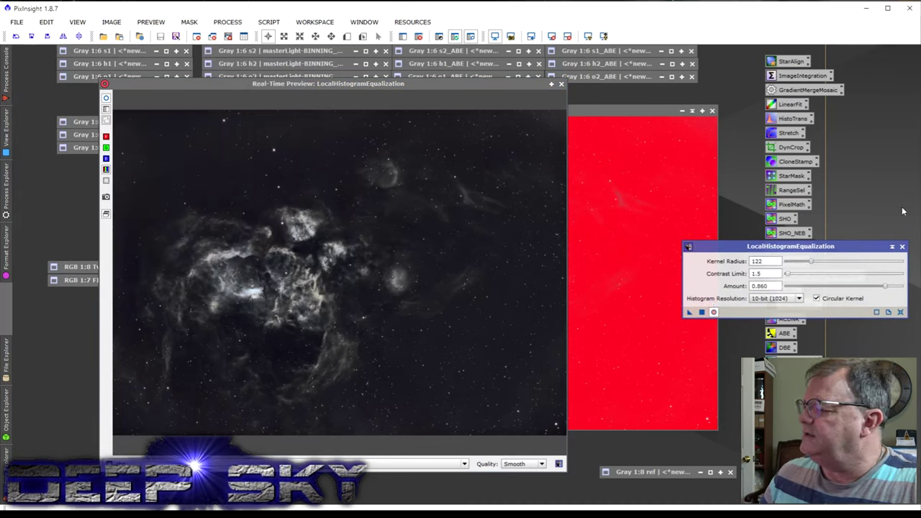
left_click(902, 246)
left_click(561, 83)
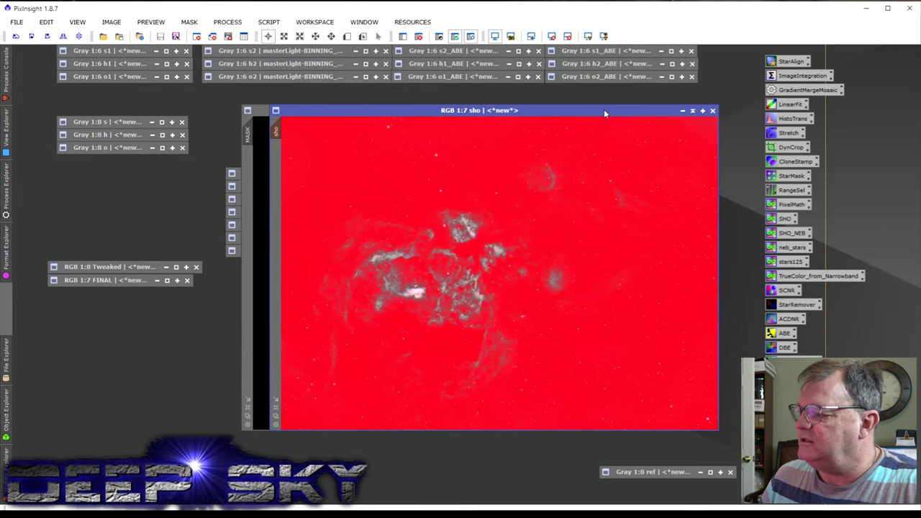
Hide the mask overlay on the sho image and launch the saved CurvesTransformation process with a real-time preview.
left_click(469, 37)
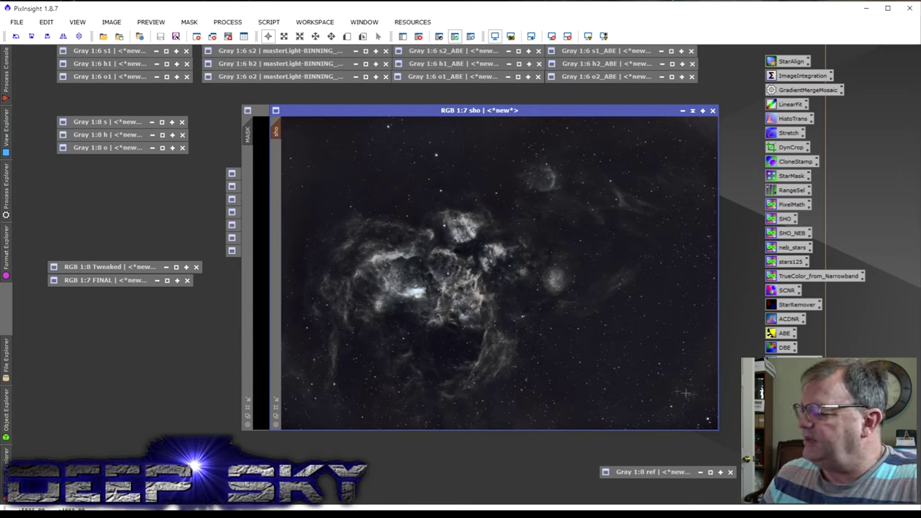
right_click(796, 260)
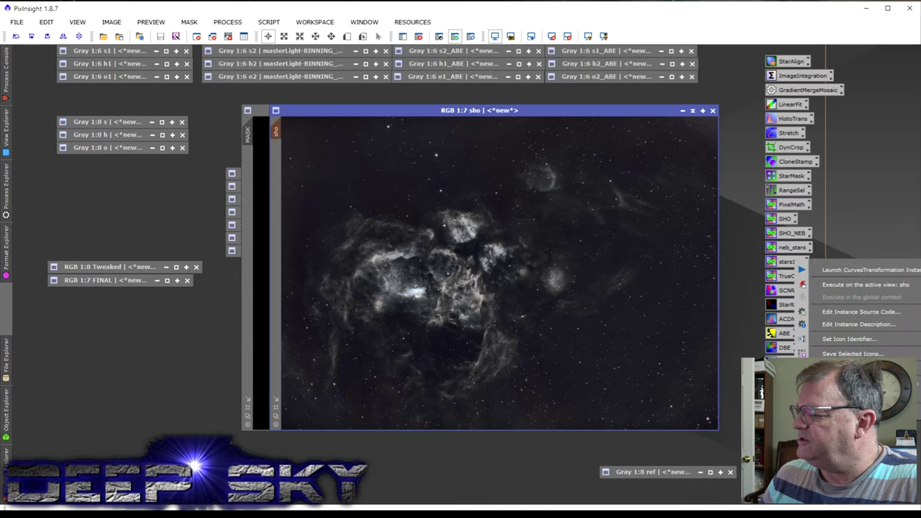
left_click(838, 268)
left_click_drag(916, 118, 775, 120)
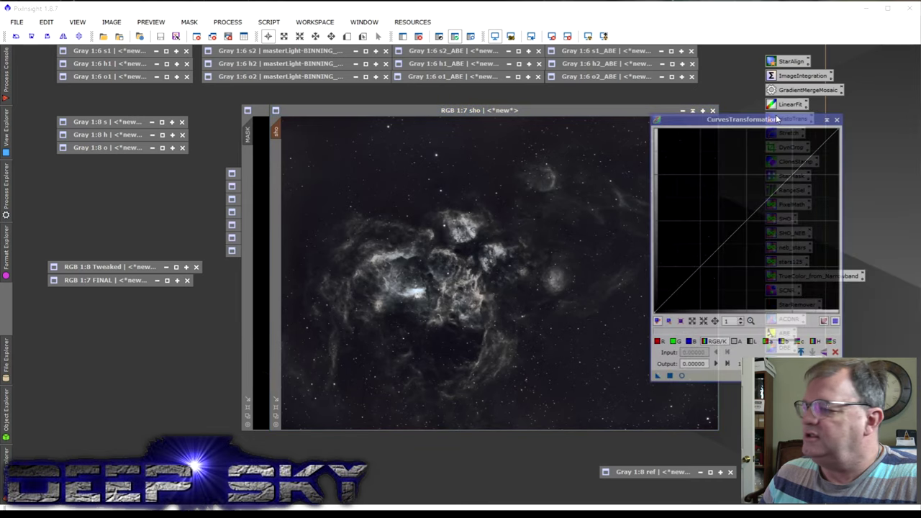
right_click(774, 121)
left_click(492, 128)
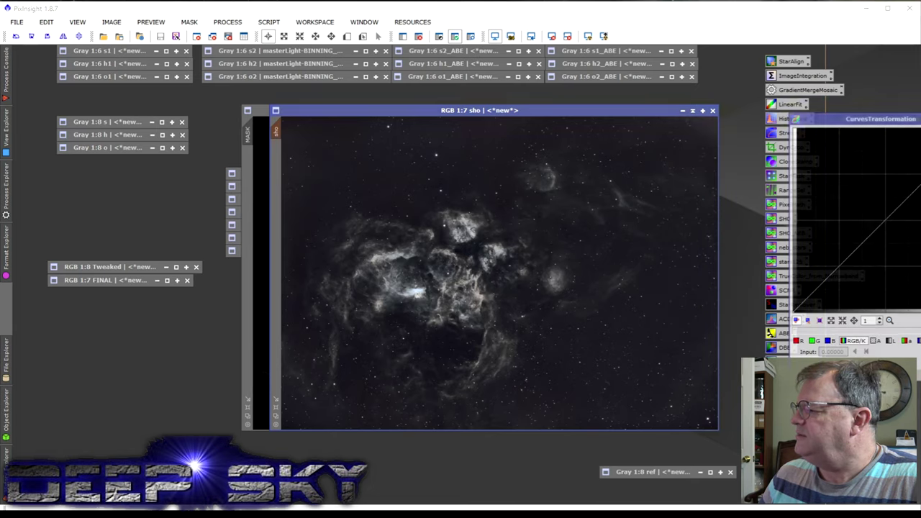
left_click(796, 320)
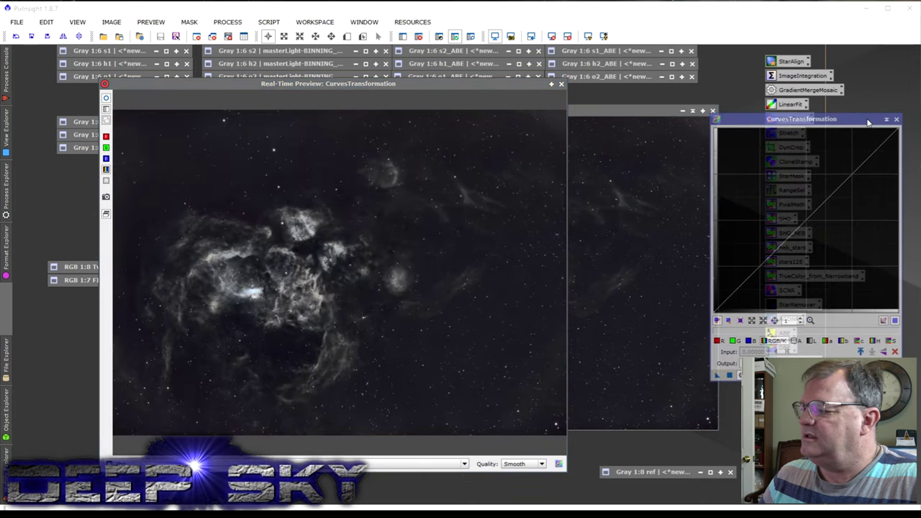
Raise the saturation curve with a point at input about 0.235 and the chrominance curve to about 0.669 at input 0.339.
left_click_drag(771, 250, 771, 204)
left_click_drag(757, 181, 756, 184)
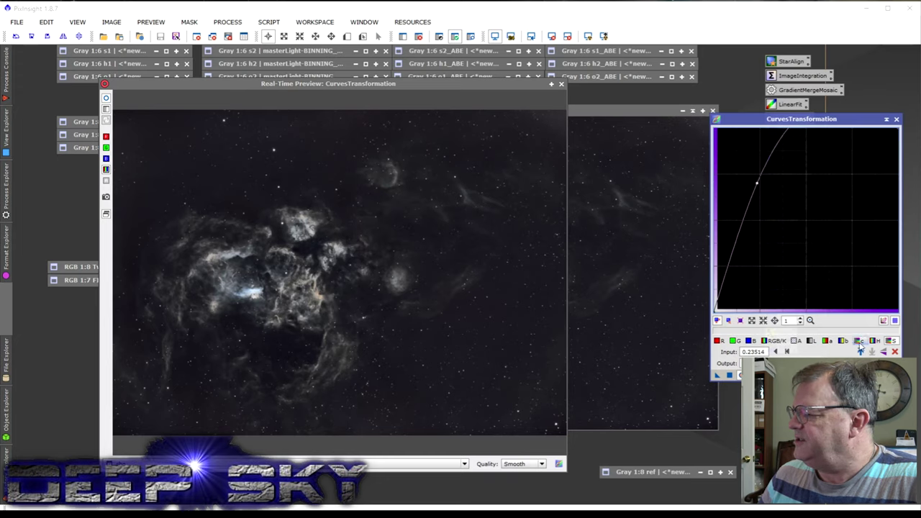
left_click(859, 341)
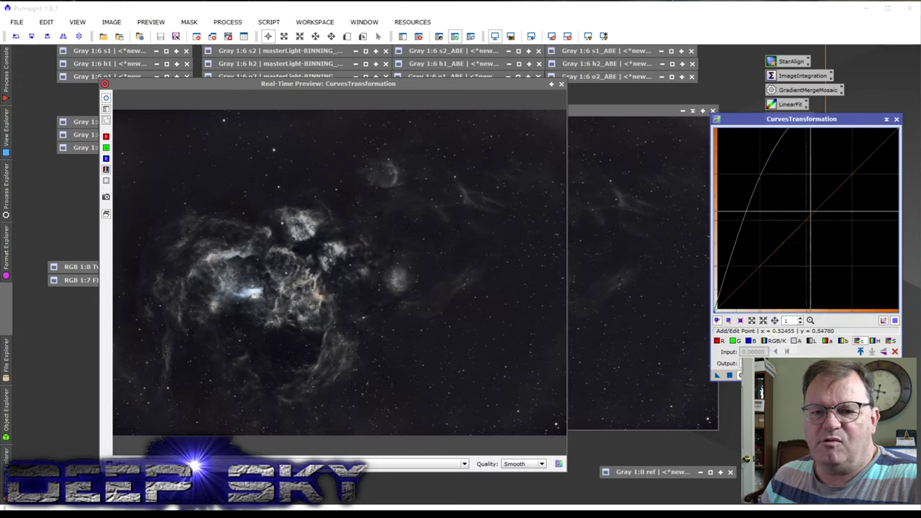
left_click_drag(779, 216, 776, 191)
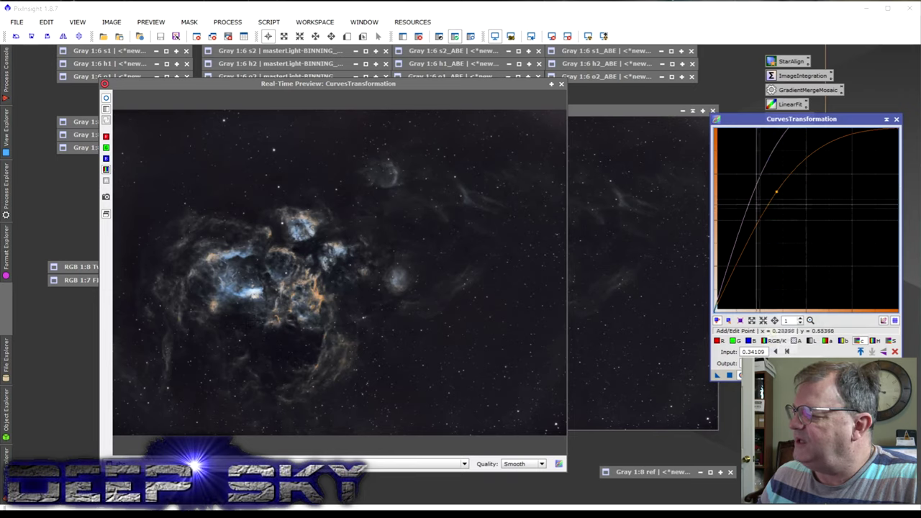
left_click_drag(776, 192, 777, 189)
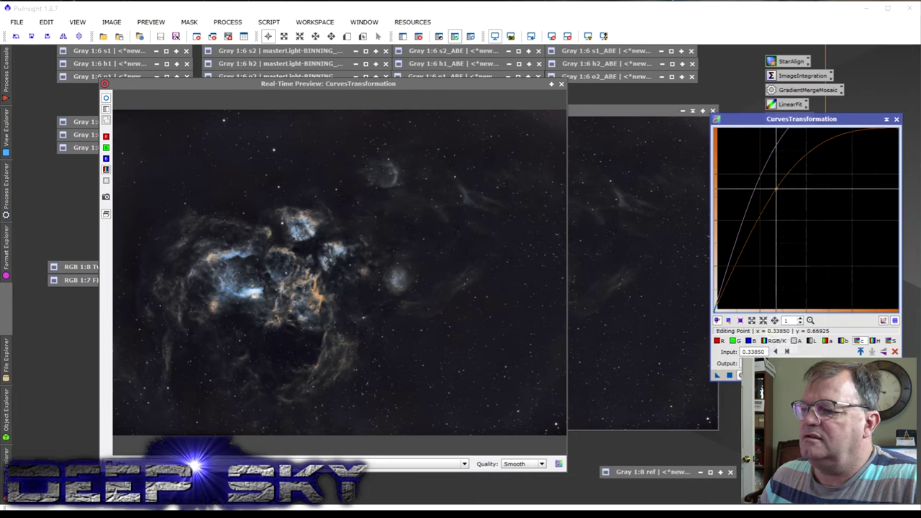
Shape the a* curve with a centre anchor, a lowered point at input about 0.292 and a raised point at about 0.718.
left_click(827, 341)
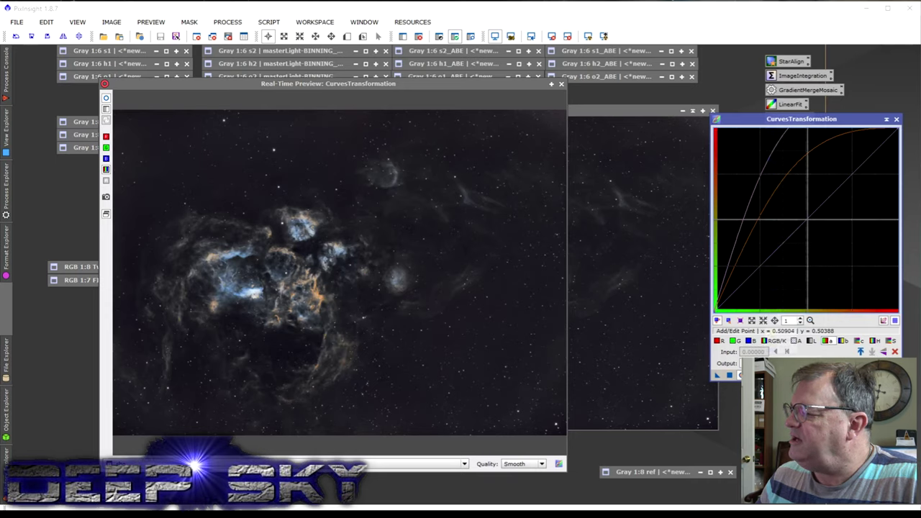
left_click(807, 219)
left_click_drag(770, 254, 768, 272)
left_click(842, 170)
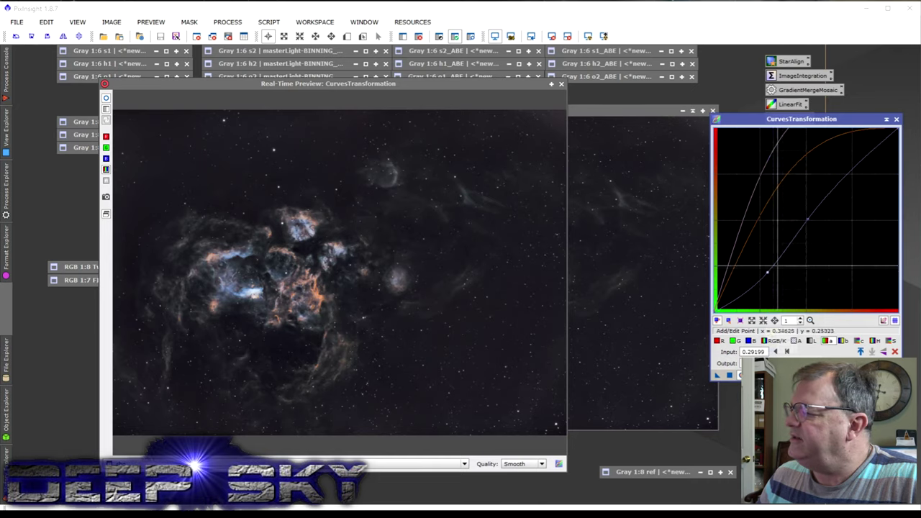
left_click_drag(842, 171, 846, 175)
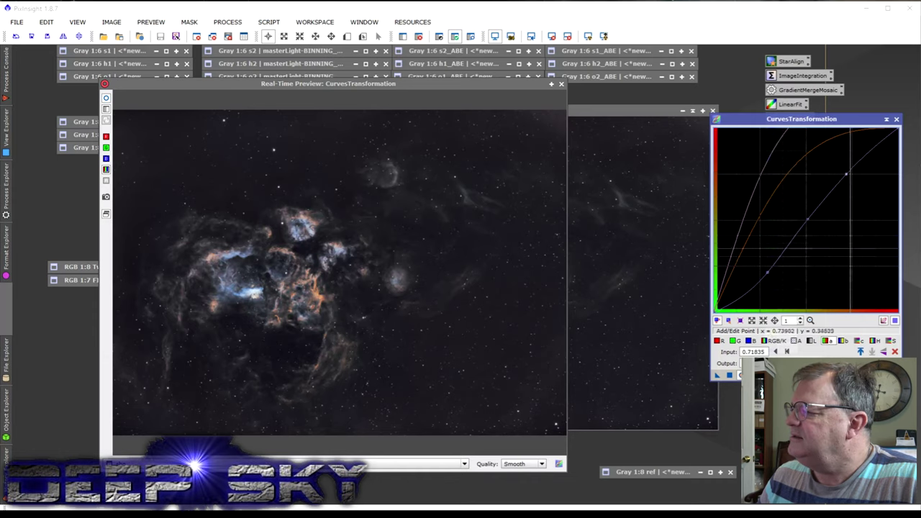
Add a near-centre anchor point to the lightness curve at input about 0.465.
left_click(812, 341)
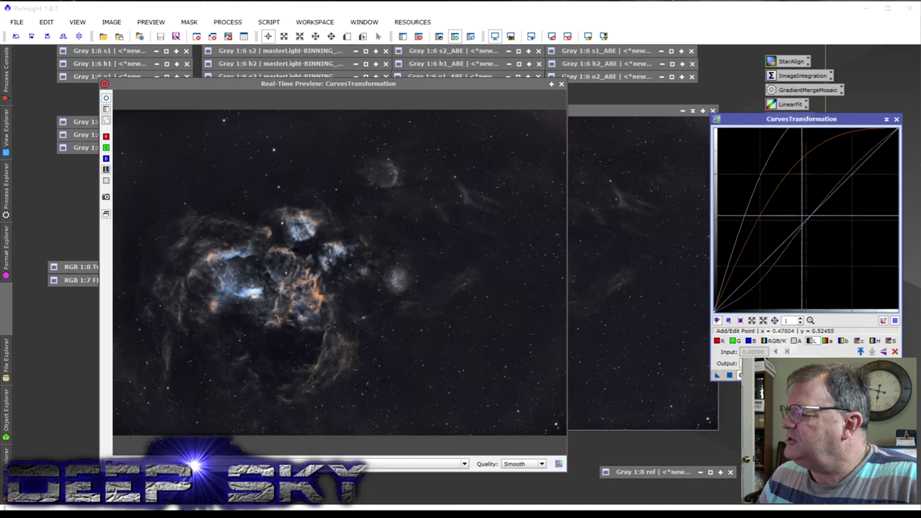
left_click(802, 215)
left_click_drag(803, 213, 801, 215)
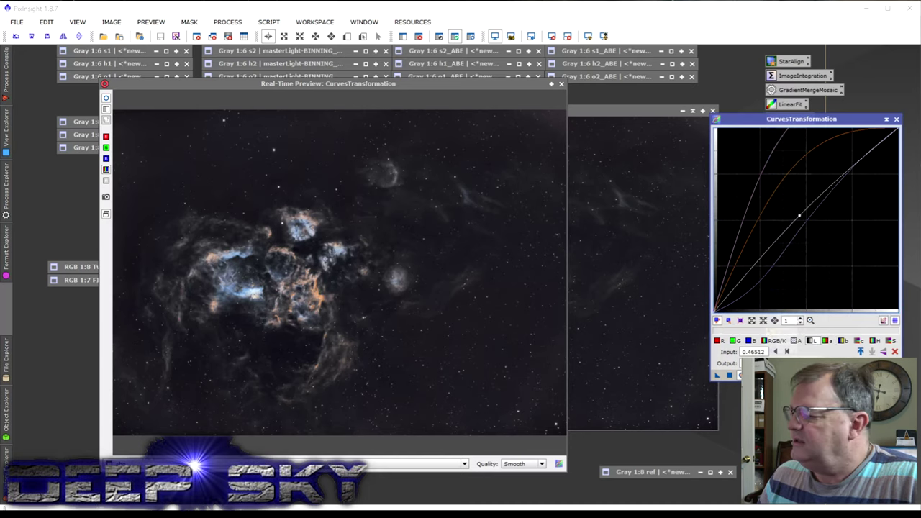
Apply CurvesTransformation to the sho image, close the process and real-time preview, and remove the mask from the image.
left_click(731, 375)
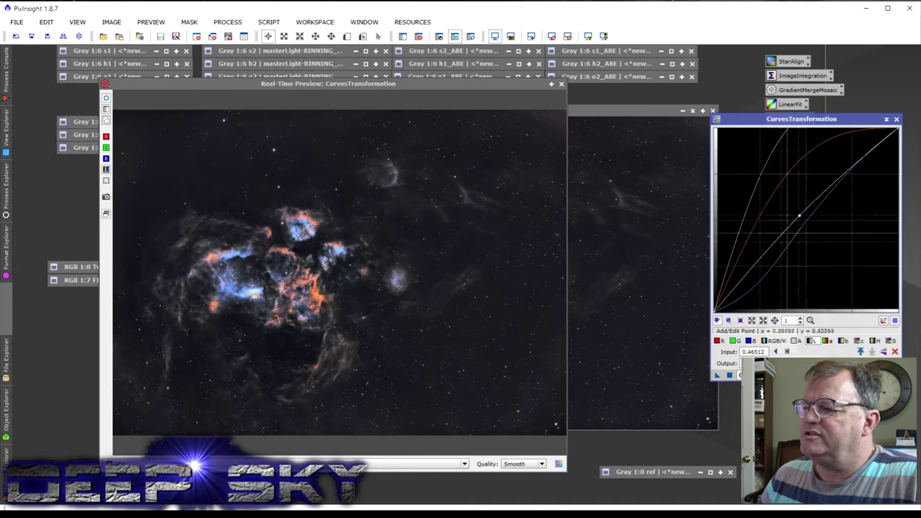
left_click(896, 120)
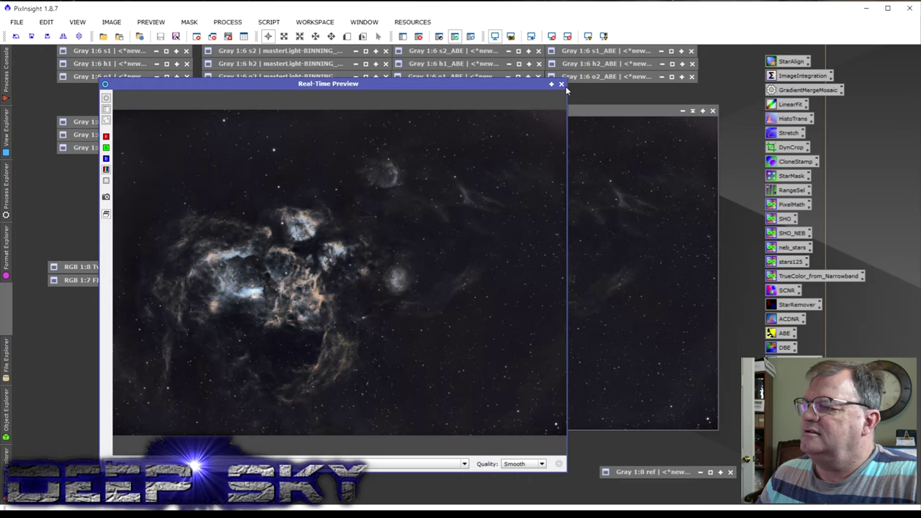
left_click(561, 84)
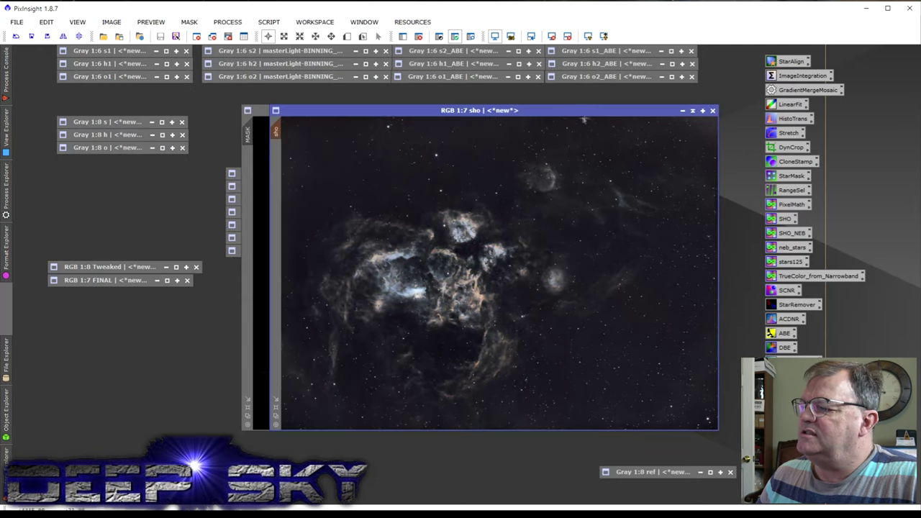
left_click(420, 38)
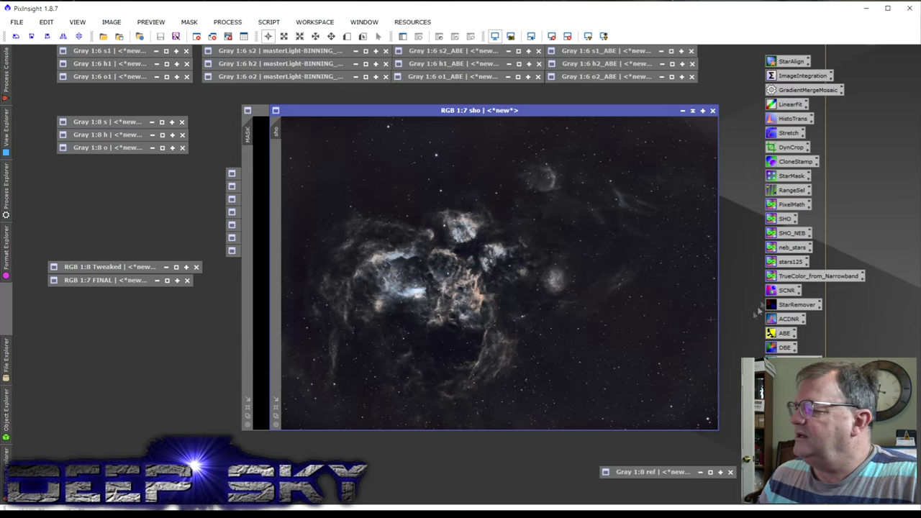
Create a fresh color image from s, h and o with the saved SHO PixelMath process and apply the saved SCNR process to it.
right_click(787, 222)
left_click(795, 229)
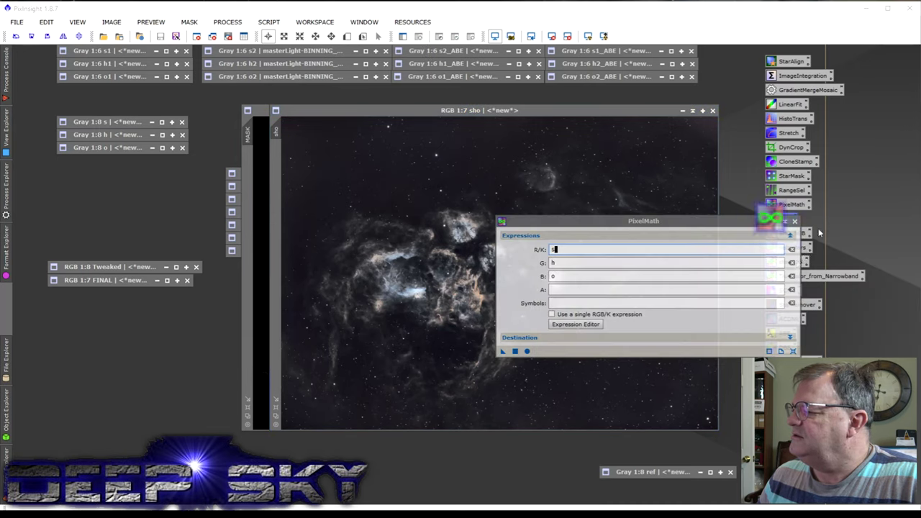
left_click(515, 351)
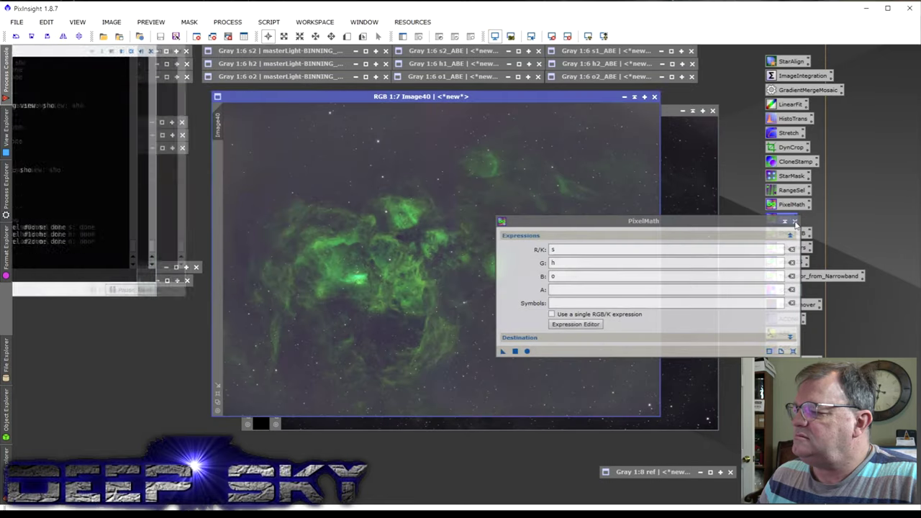
left_click(794, 222)
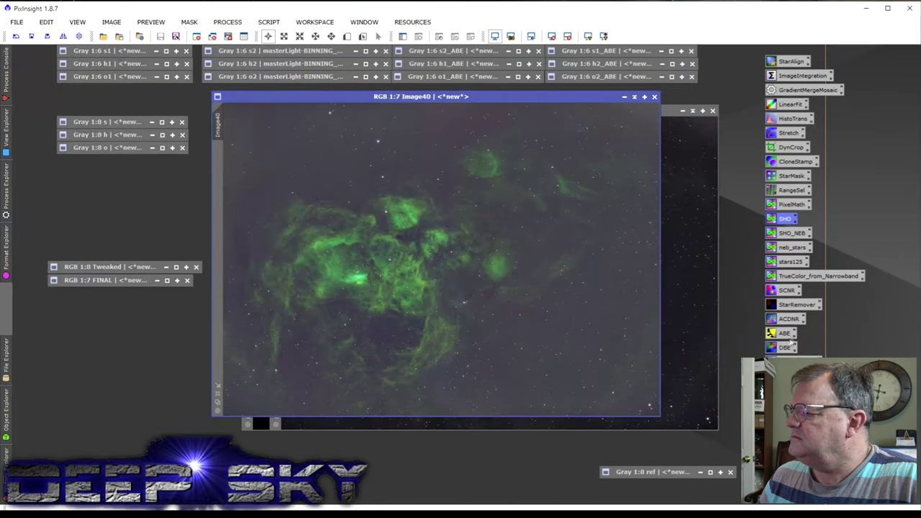
left_click_drag(787, 292, 517, 291)
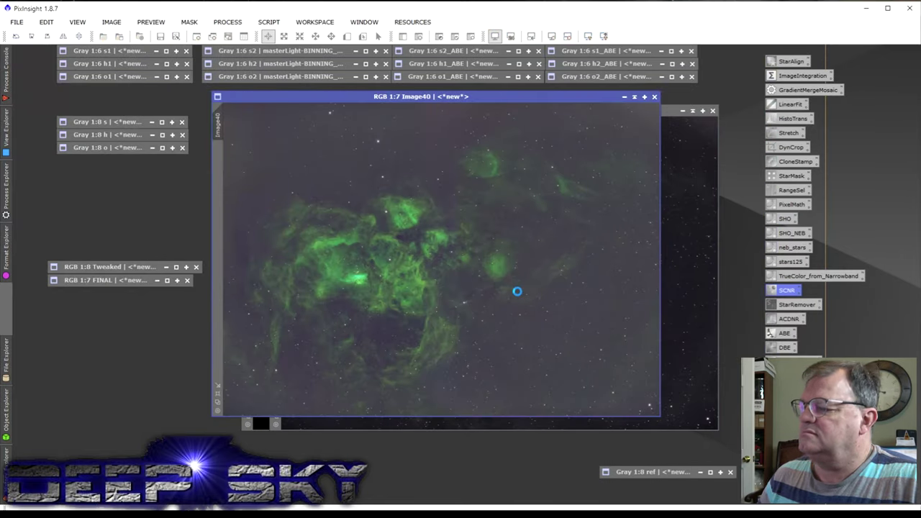